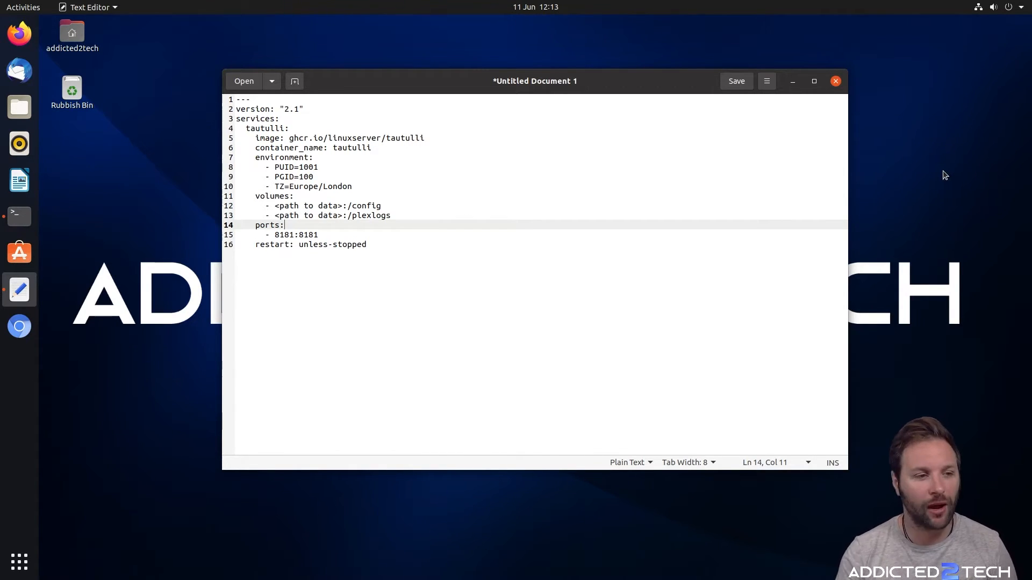
# Bring the Terminal forward with the tautulli compose draft (ports 8181:8181) written in the editor
pyautogui.click(19, 216)
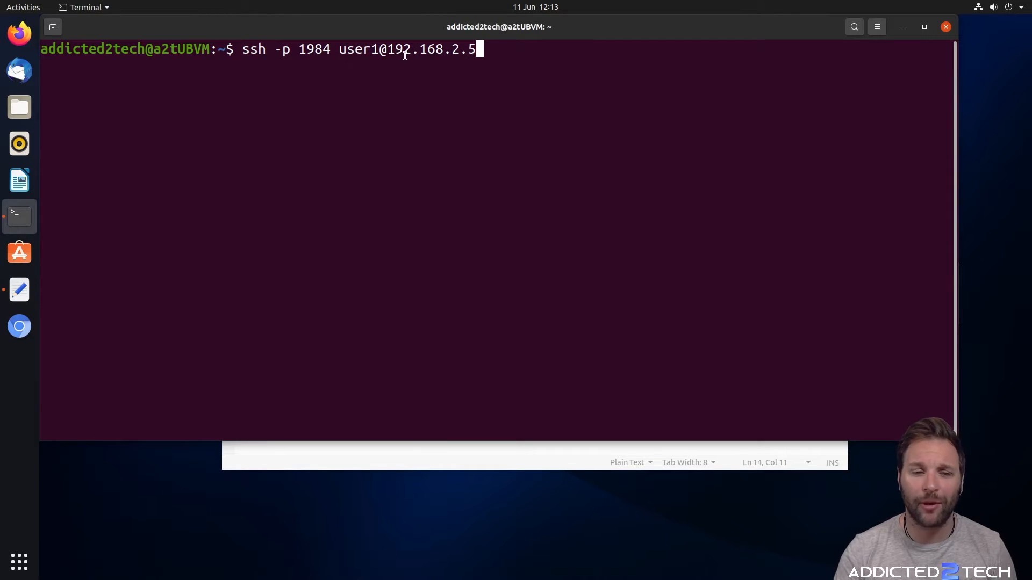
# Log into the server over SSH on port 1984 and move into the data disk folder, listing it
pyautogui.press('Return')
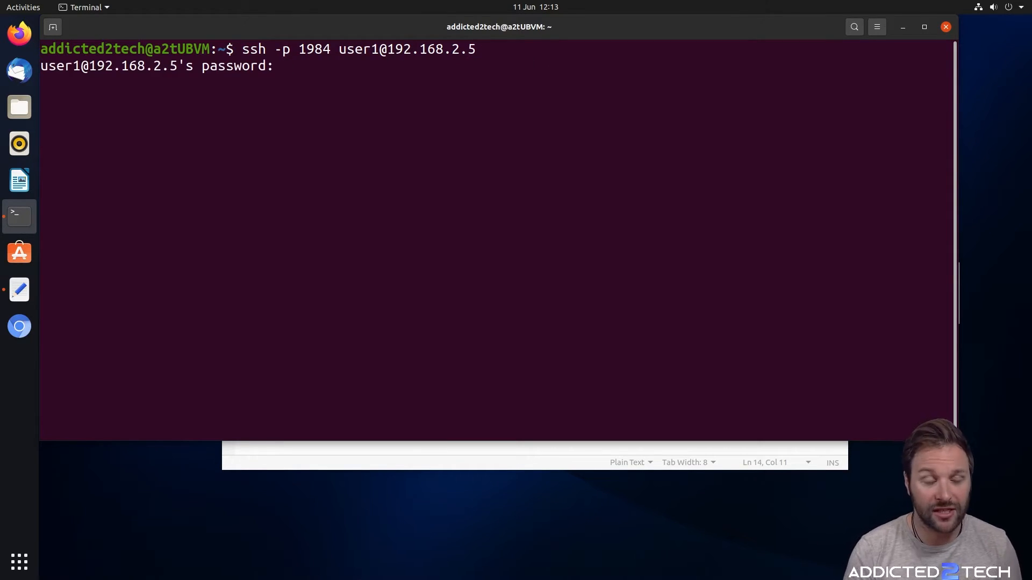
pyautogui.press('Return')
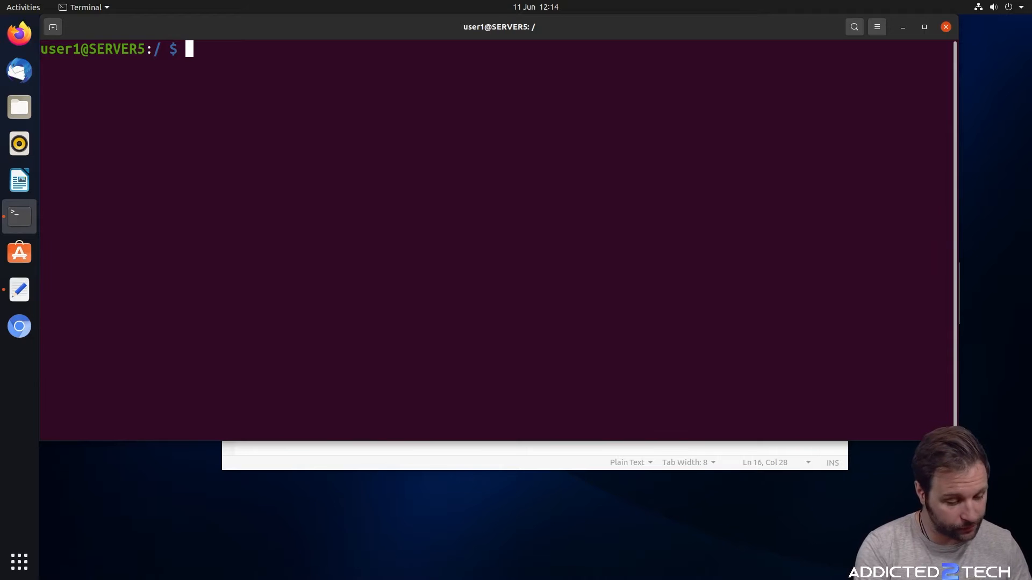
pyautogui.write('cd /srv/dev')
pyautogui.press('Tab')
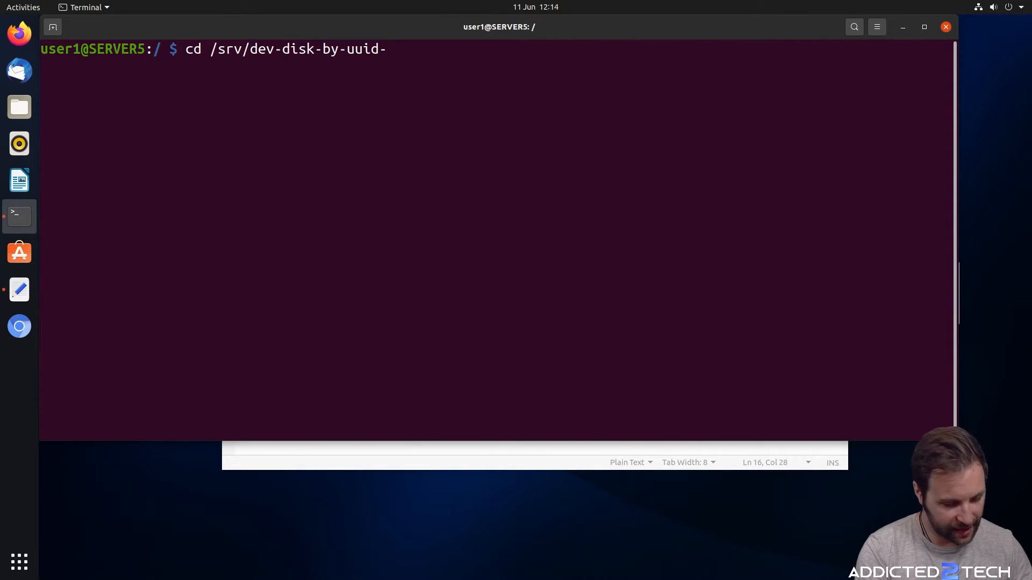
pyautogui.write('7')
pyautogui.press('Tab')
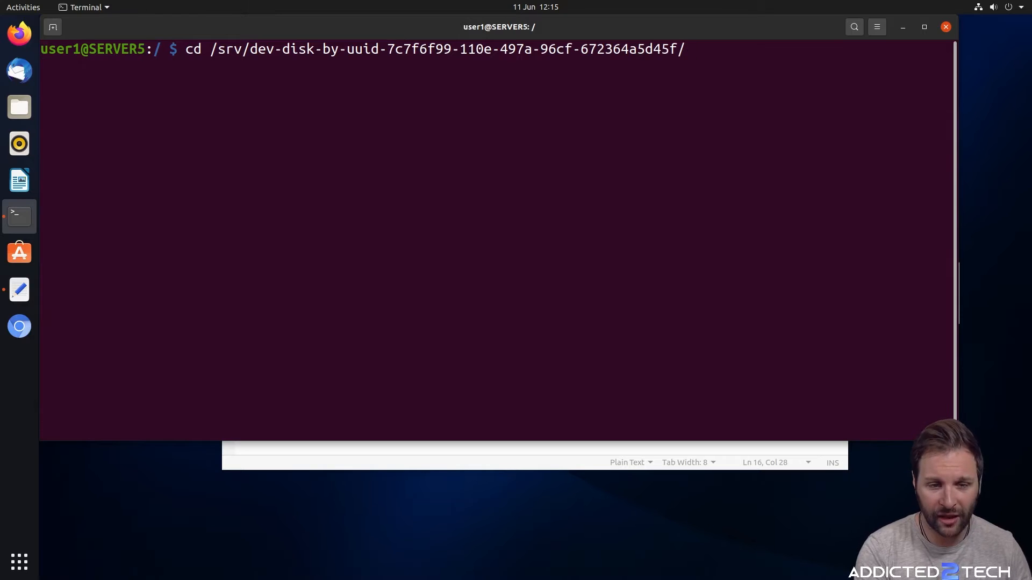
pyautogui.press('Return')
pyautogui.write('ls')
pyautogui.press('Return')
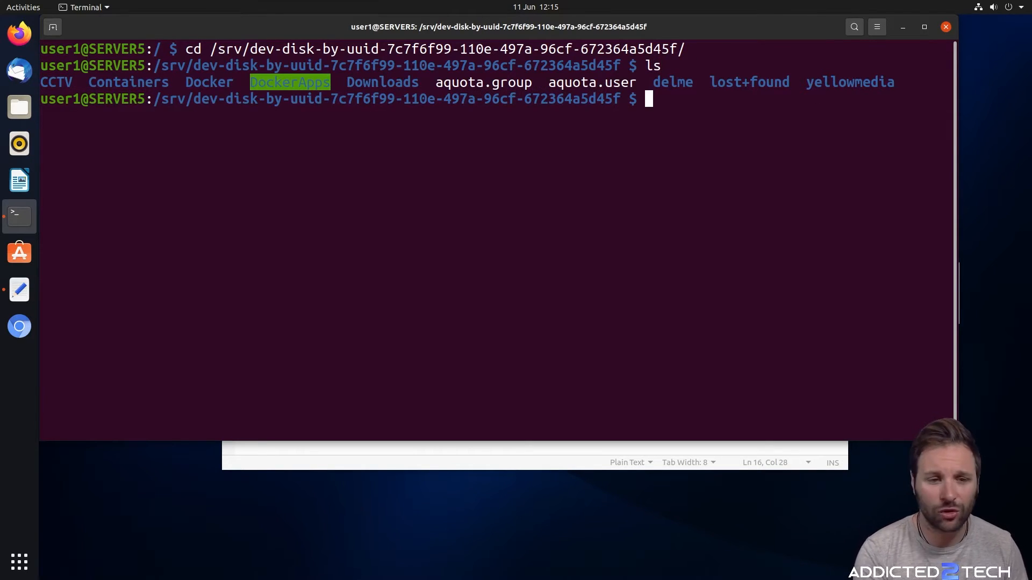
# Enter DockerApps and list its app folders: Heimdall, Nzbget, Radarr, Sonarr, lidarr and plex
pyautogui.write('cd Doc')
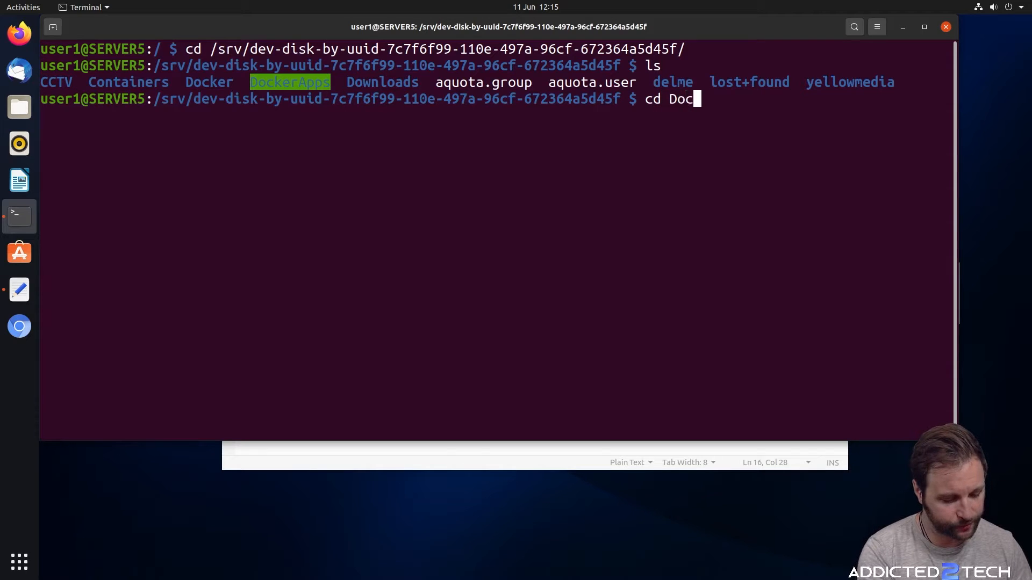
pyautogui.write('kerA')
pyautogui.press('Tab')
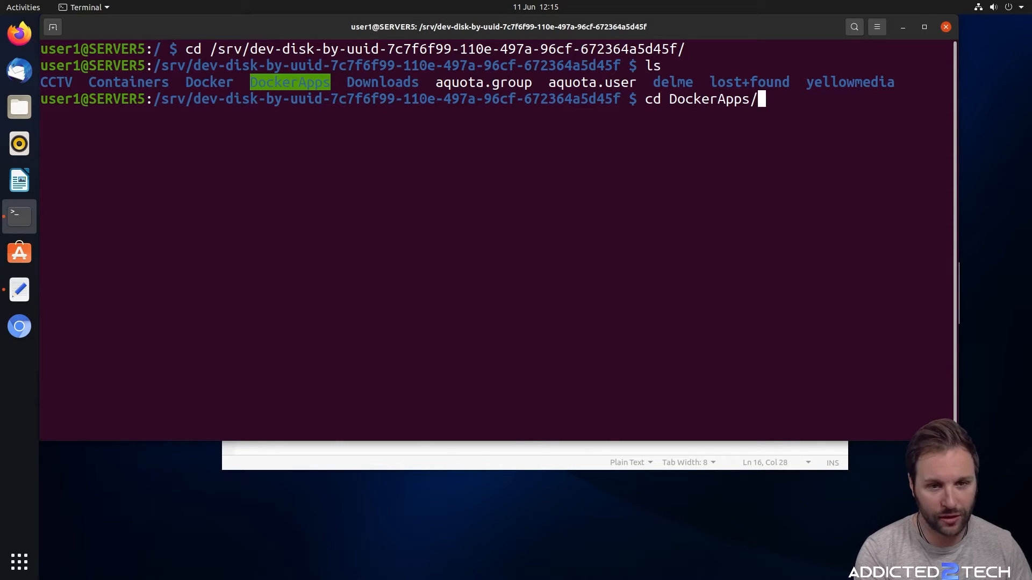
pyautogui.press('Return')
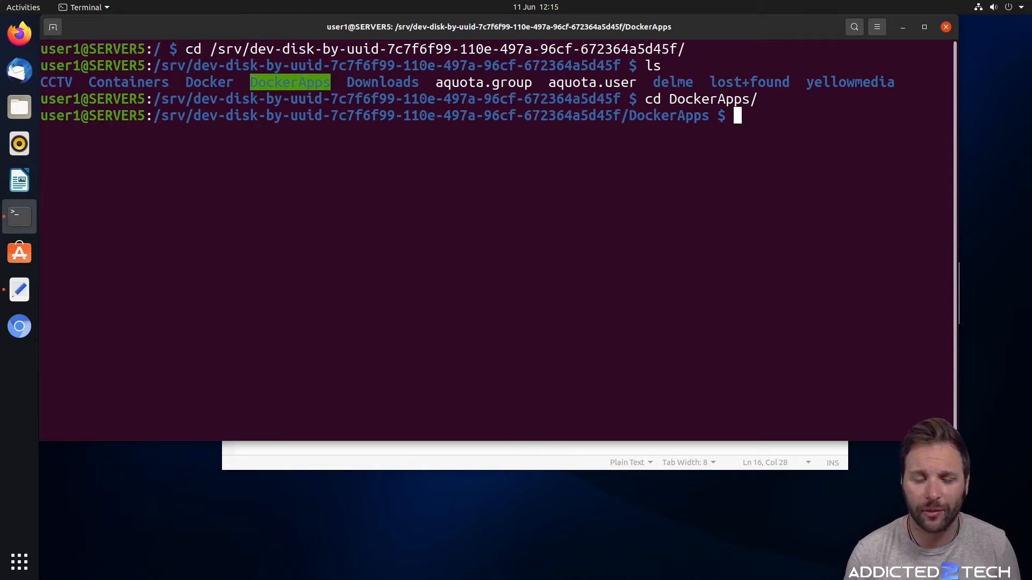
pyautogui.write('ls')
pyautogui.press('Return')
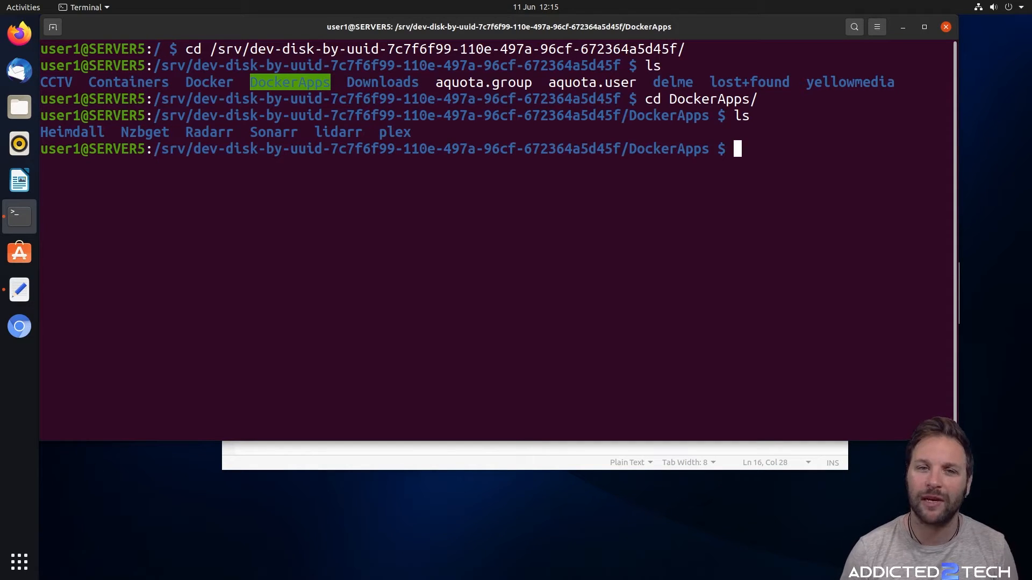
# Create a tautulli folder under DockerApps by pasting its name after mkdir
pyautogui.click(534, 448)
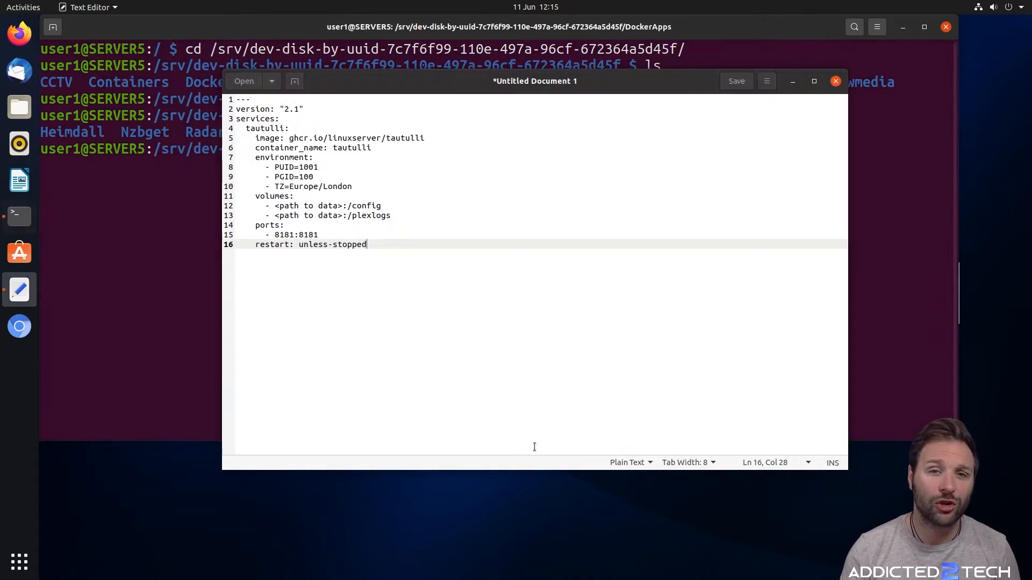
pyautogui.click(860, 232)
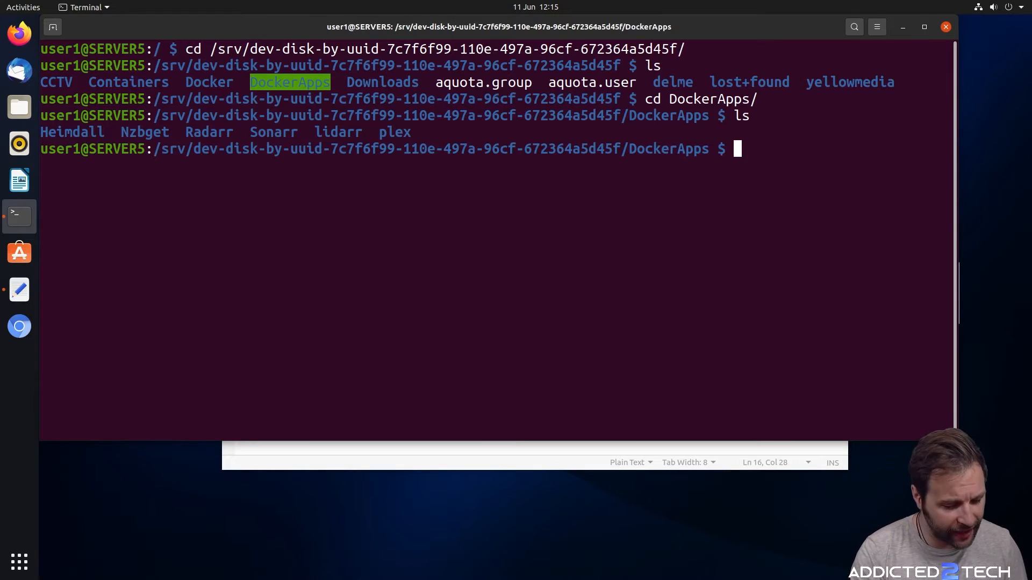
pyautogui.write('mkdir')
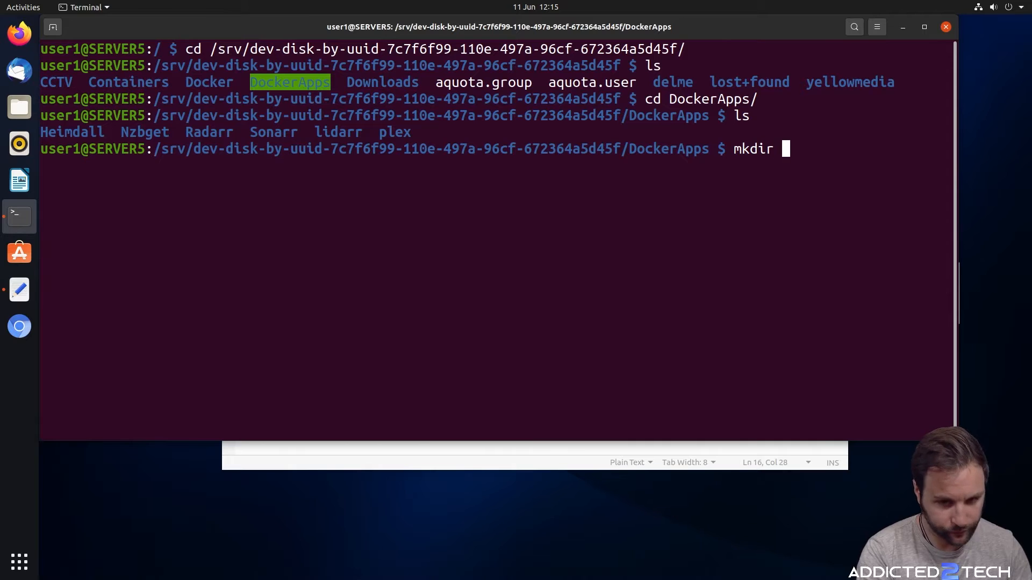
pyautogui.rightClick(889, 174)
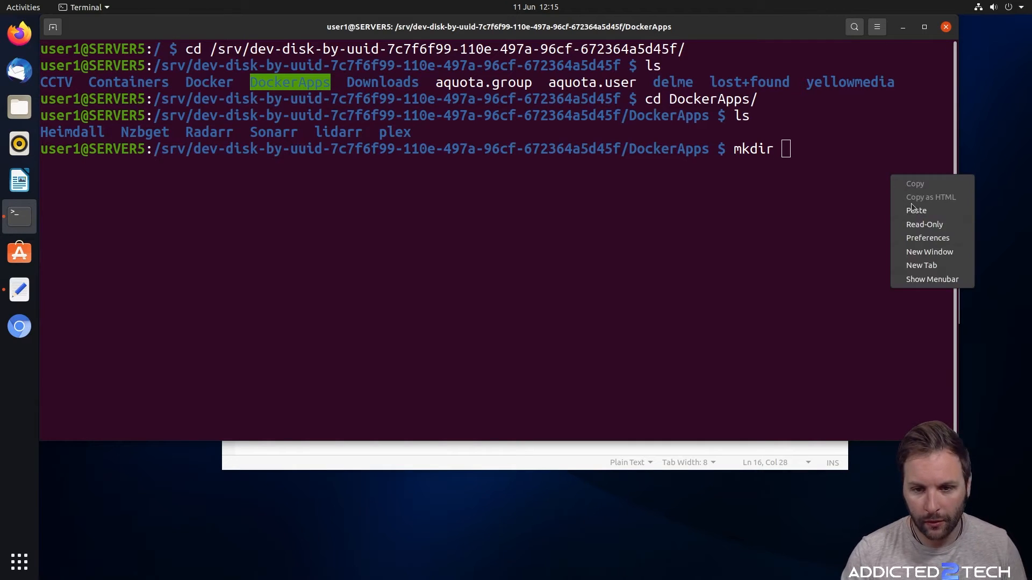
pyautogui.click(917, 209)
pyautogui.press('Return')
# Create a config folder inside tautulli, enter it, and print and select its full path
pyautogui.write('cd taut')
pyautogui.press('Tab')
pyautogui.press('Return')
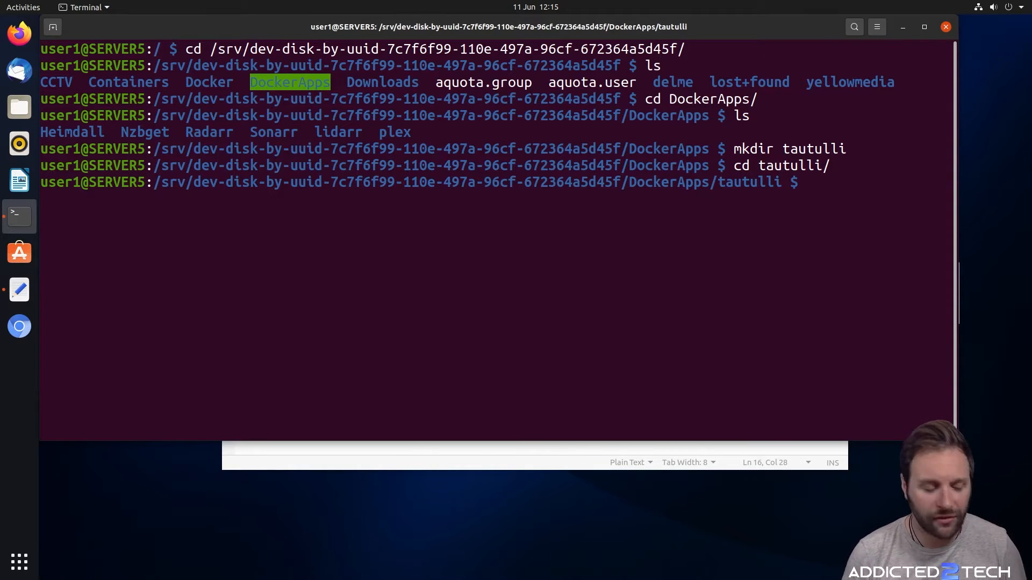
pyautogui.write('mk')
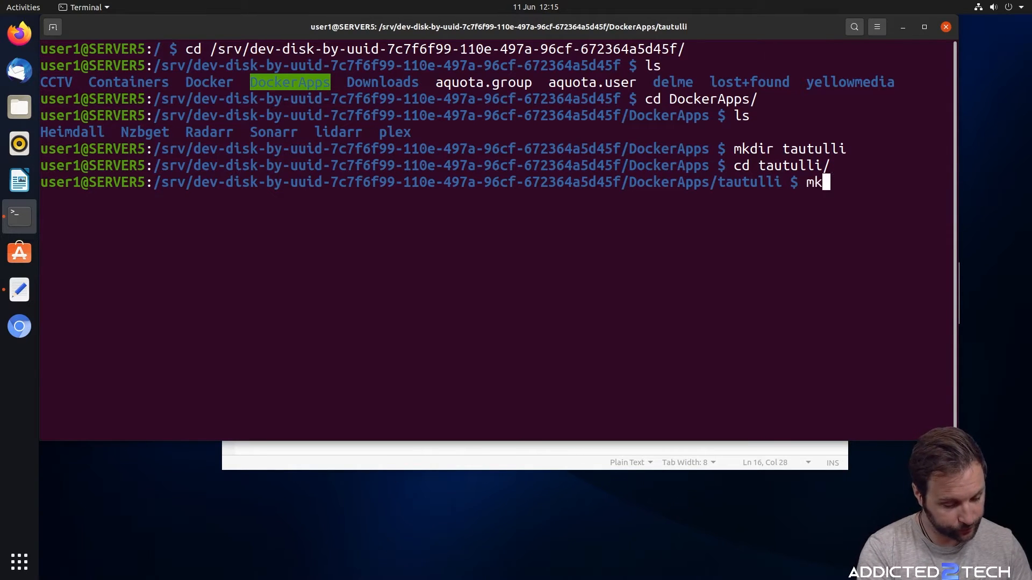
pyautogui.write('dir config')
pyautogui.press('Return')
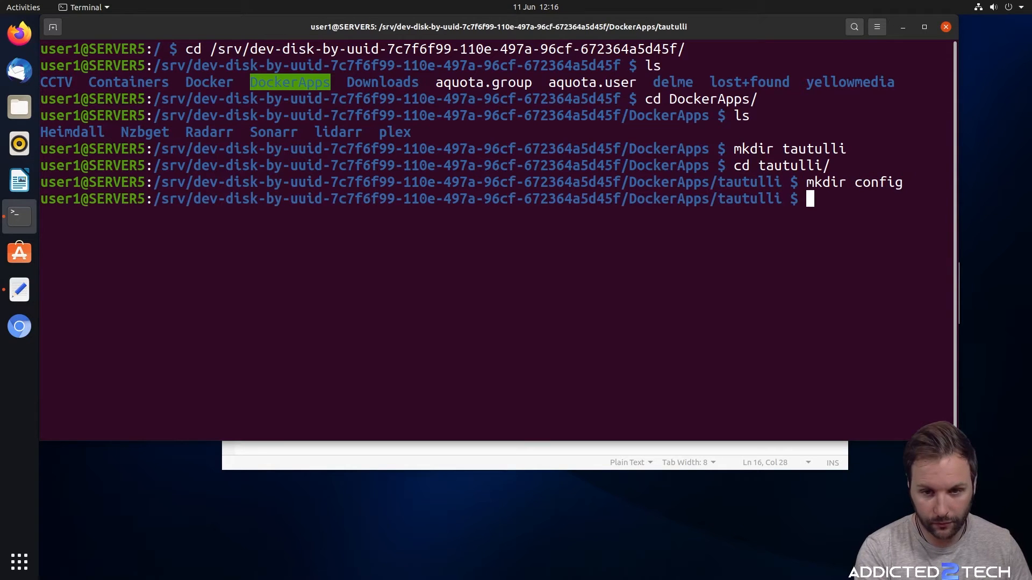
pyautogui.write('cd co')
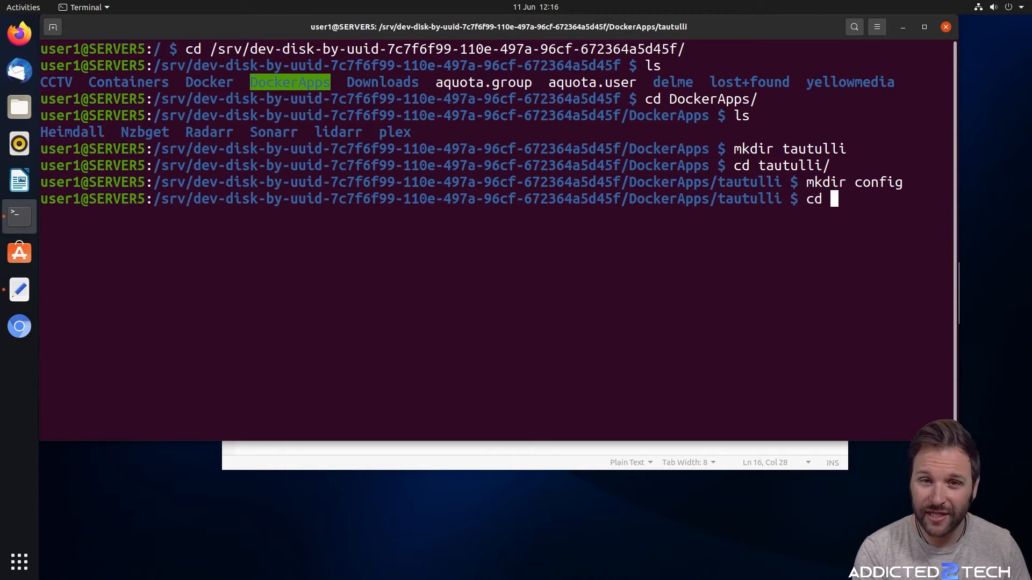
pyautogui.press('Tab')
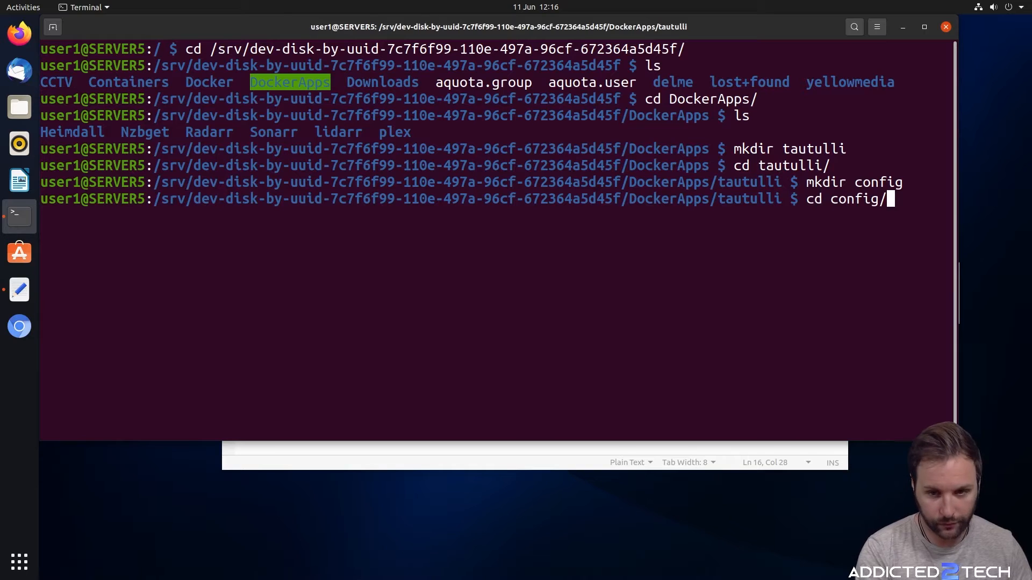
pyautogui.press('Return')
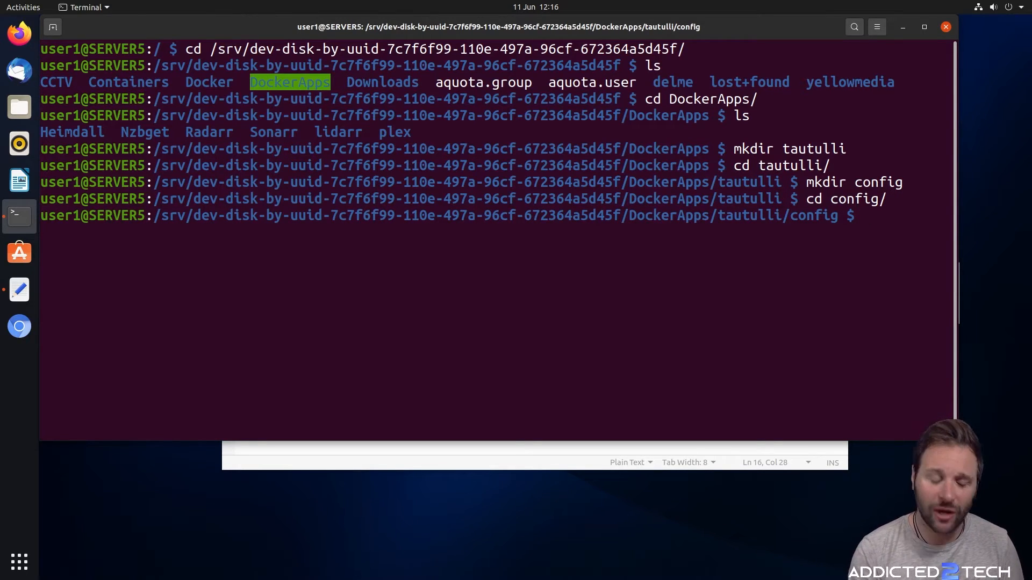
pyautogui.write('pwd')
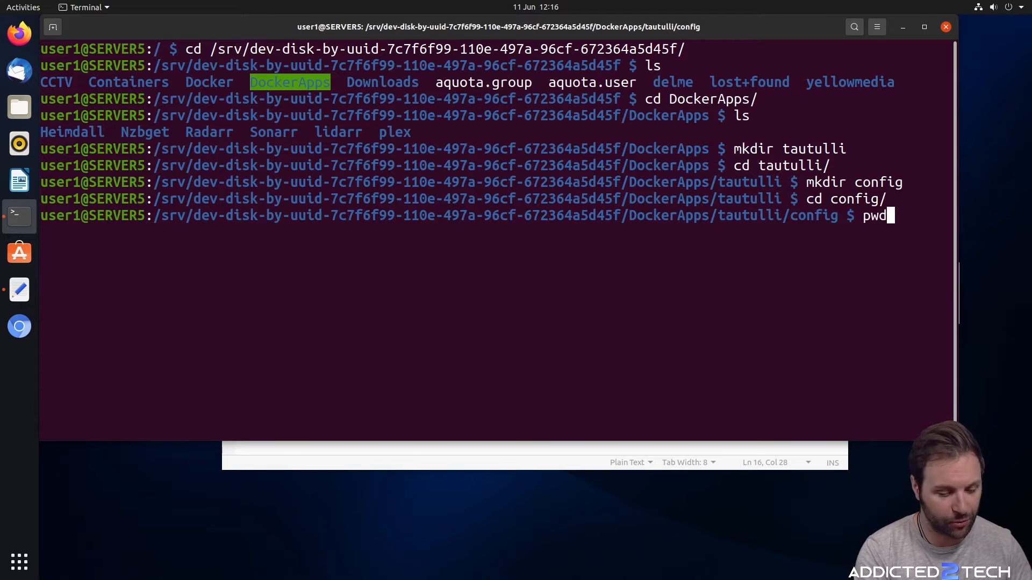
pyautogui.press('Return')
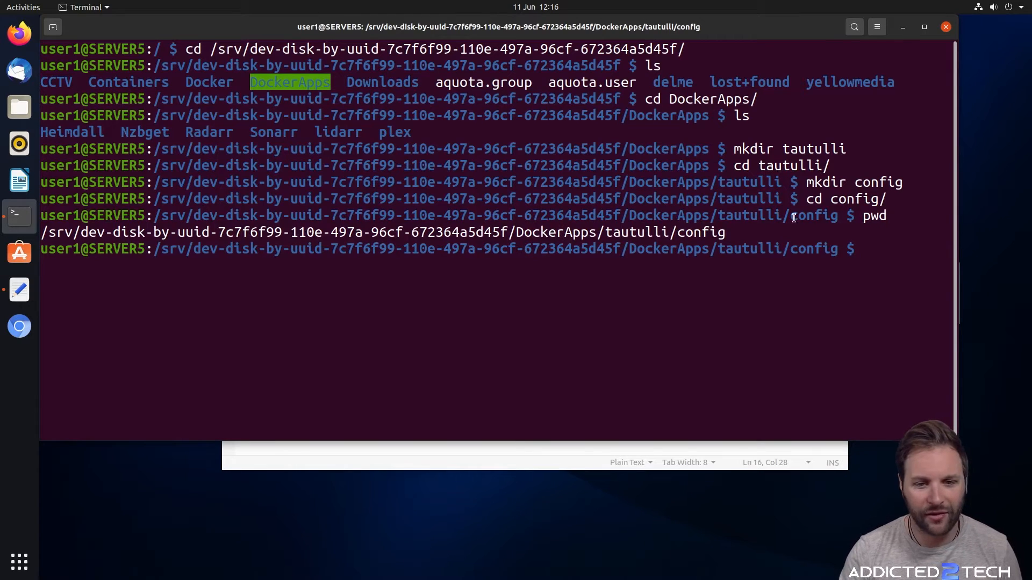
pyautogui.moveTo(727, 233); pyautogui.dragTo(42, 226)
# Paste the copied tautulli config path over the <path to data> placeholder on line 12
pyautogui.rightClick(70, 224)
pyautogui.click(96, 230)
pyautogui.click(903, 27)
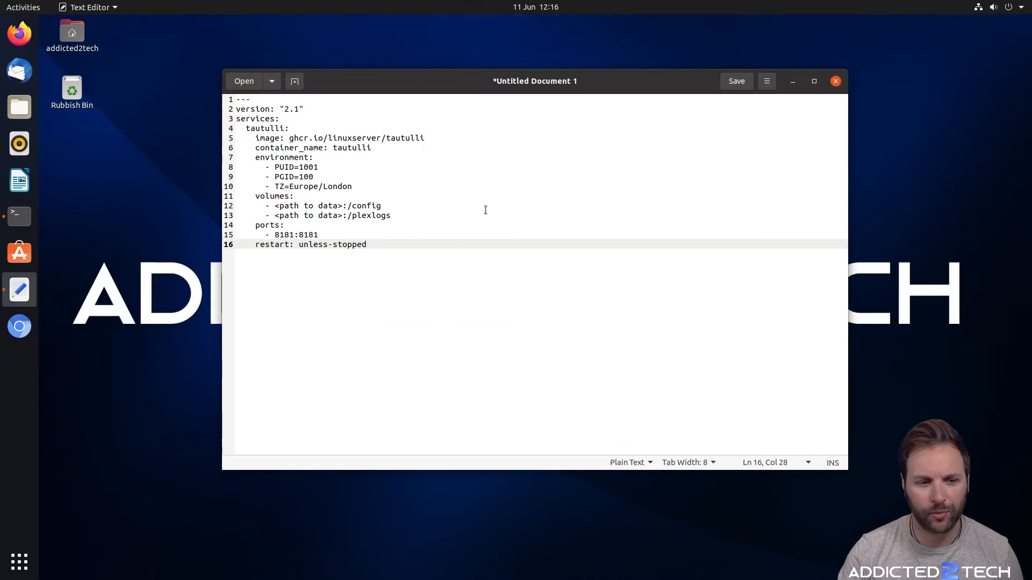
pyautogui.moveTo(345, 206); pyautogui.dragTo(274, 207)
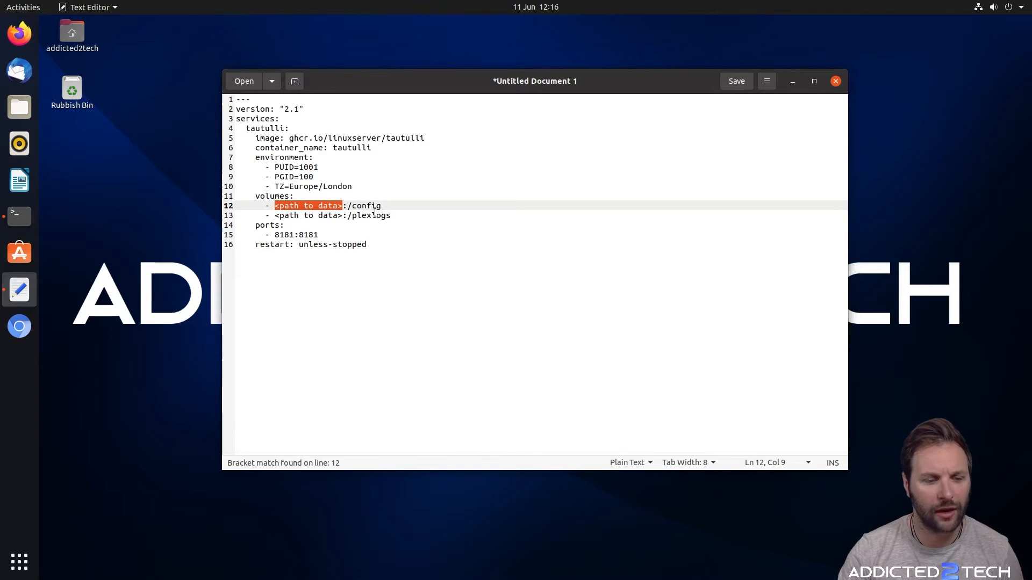
pyautogui.hotkey('ctrl', 'v')
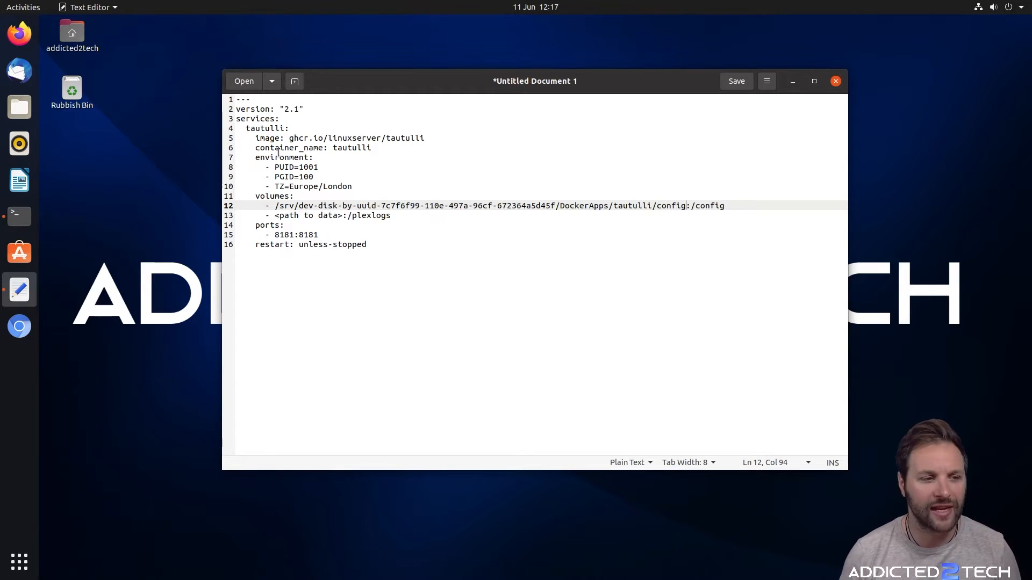
pyautogui.click(21, 216)
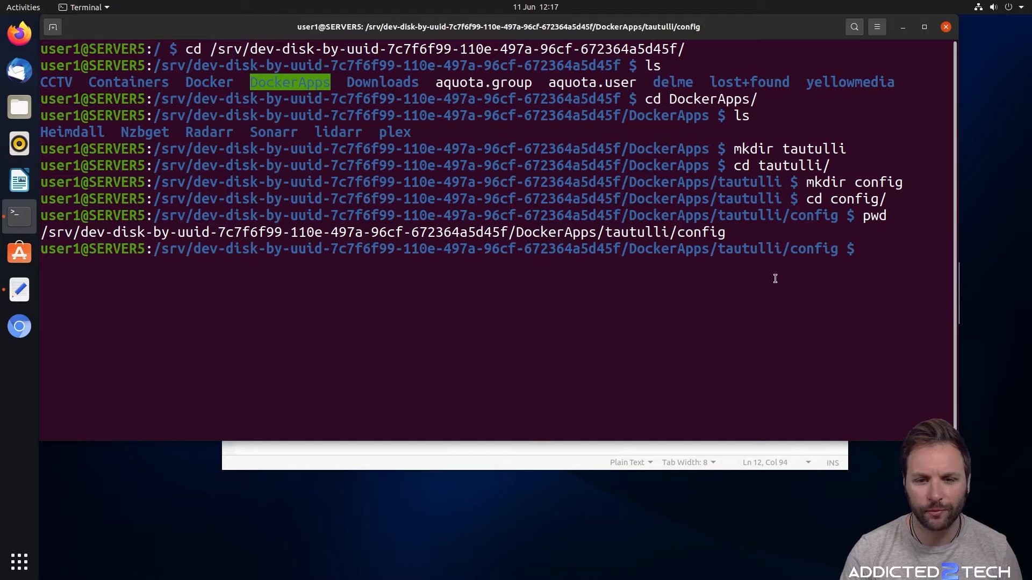
# Return to DockerApps, confirm tautulli appears in the listing, and clear the screen
pyautogui.write('cd ..')
pyautogui.press('Return')
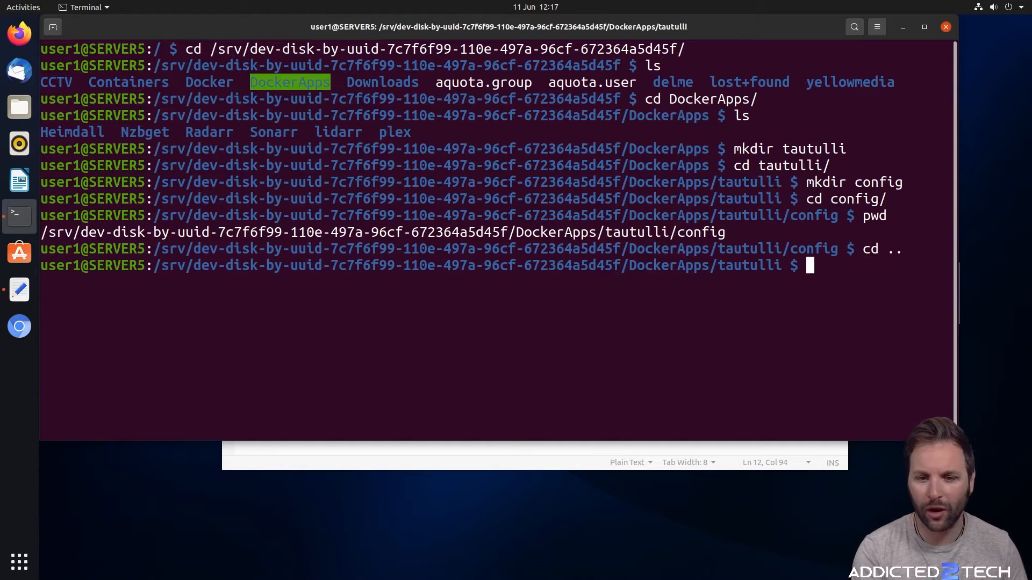
pyautogui.write('cd ..')
pyautogui.press('Return')
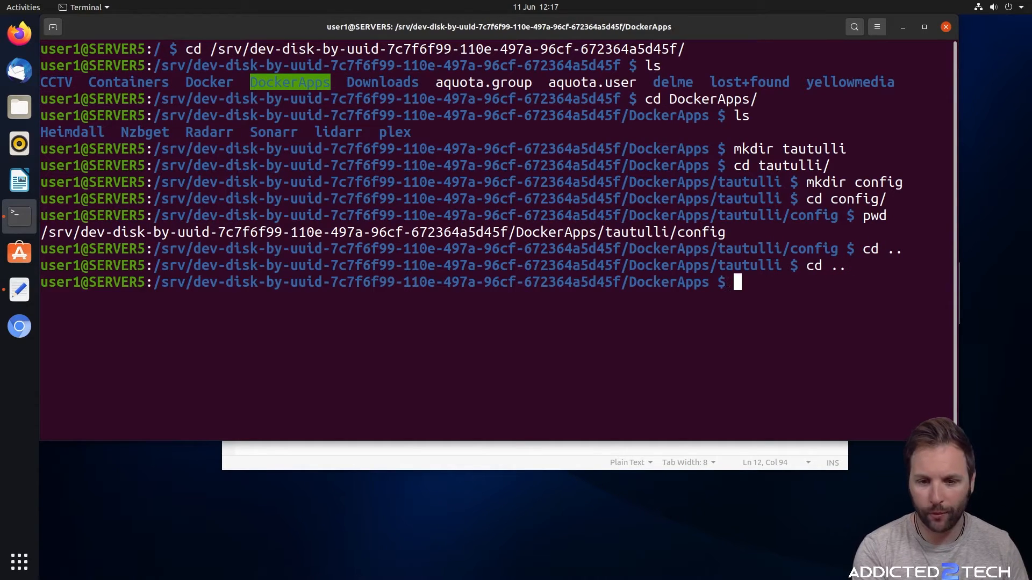
pyautogui.write('ls')
pyautogui.press('Return')
pyautogui.write('clear')
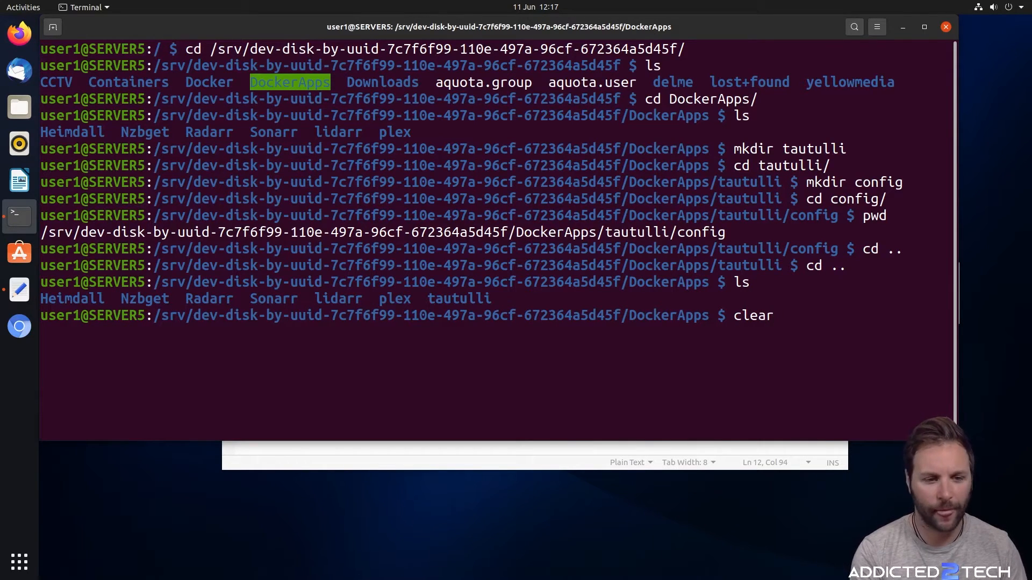
pyautogui.doubleClick(396, 298)
pyautogui.click(815, 311)
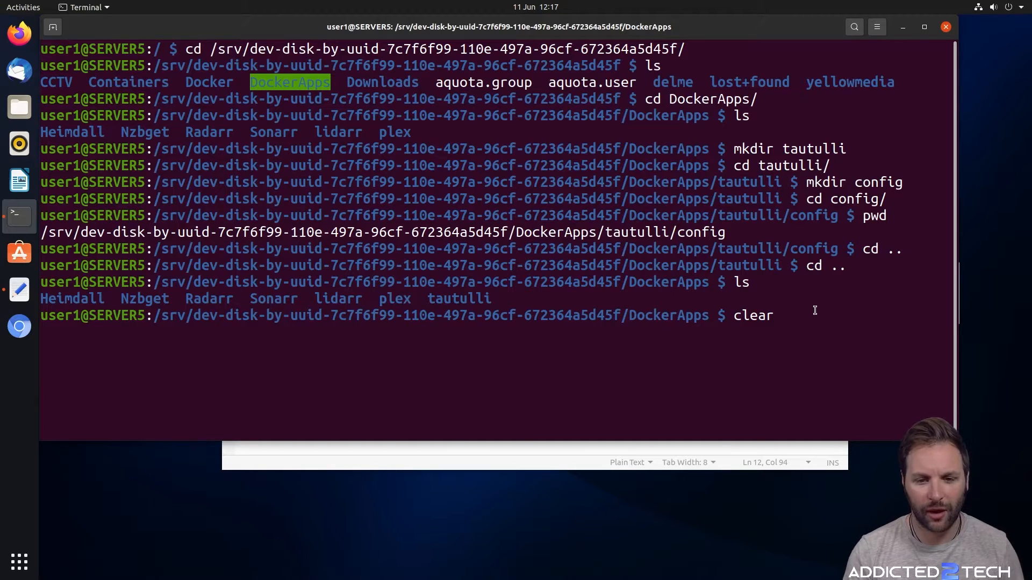
pyautogui.press('Return')
# Descend through plex/config/Library into Application Support, listing each folder
pyautogui.write('c')
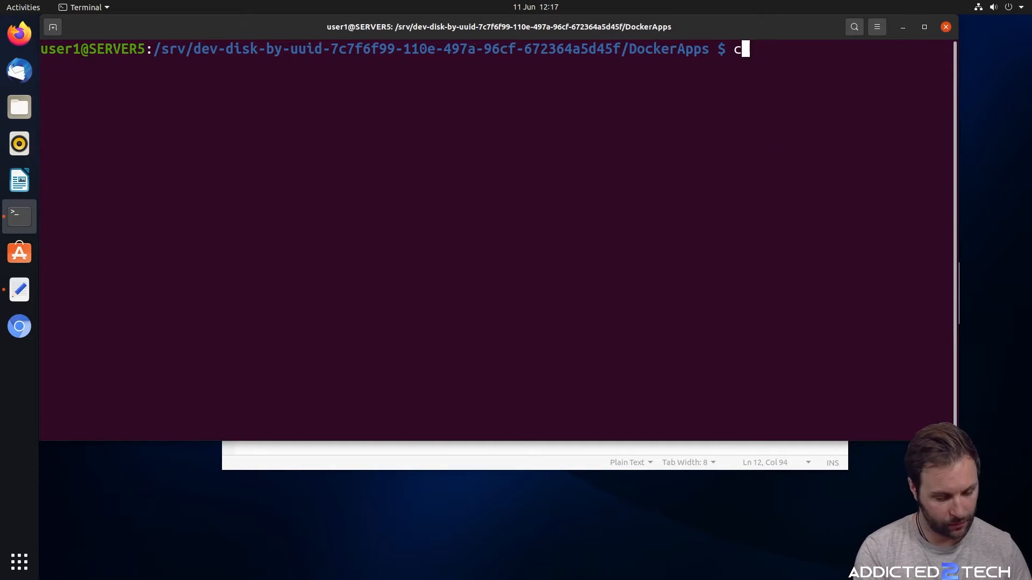
pyautogui.write('d plecx')
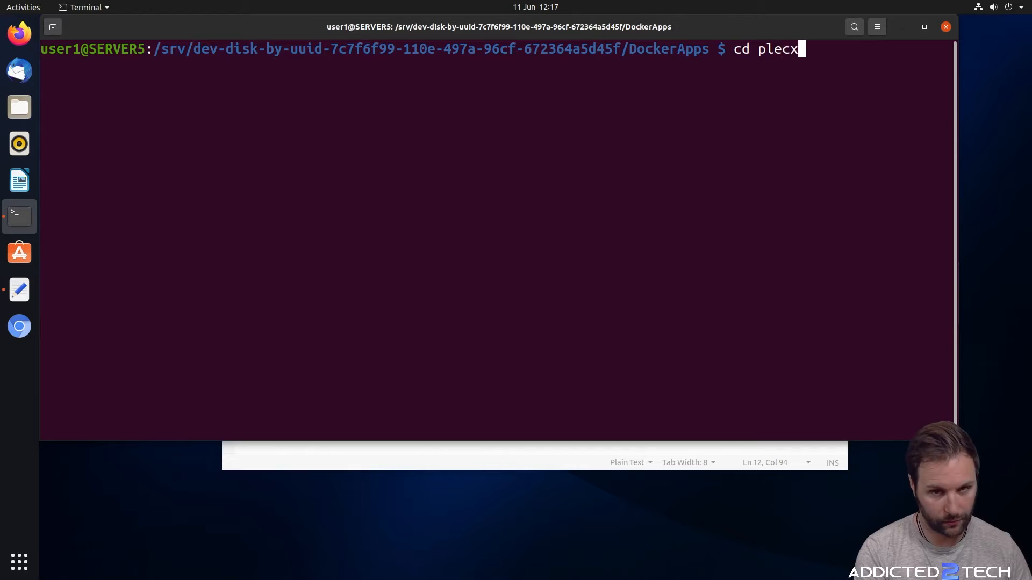
pyautogui.press('Return')
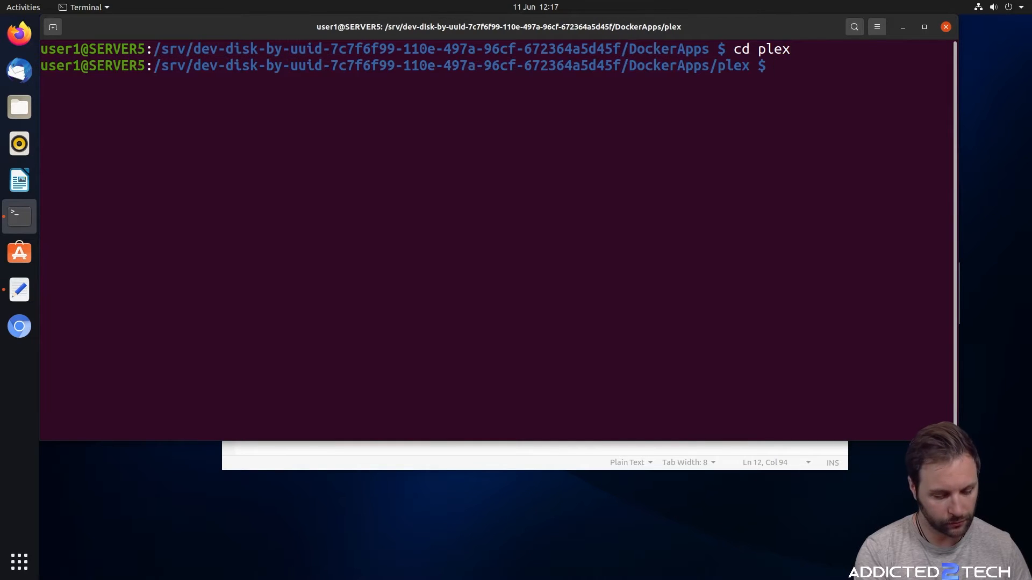
pyautogui.write('ls')
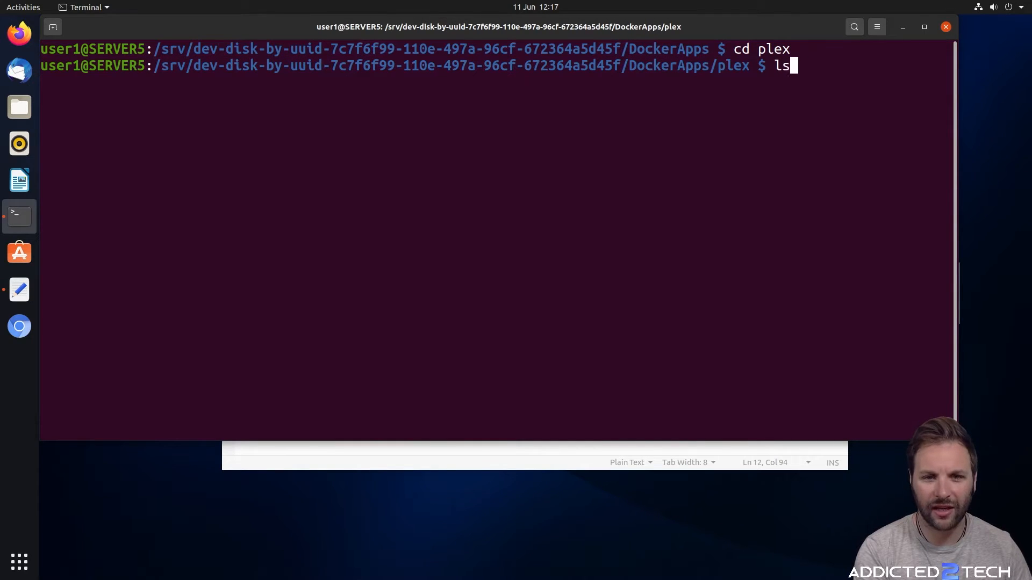
pyautogui.press('Return')
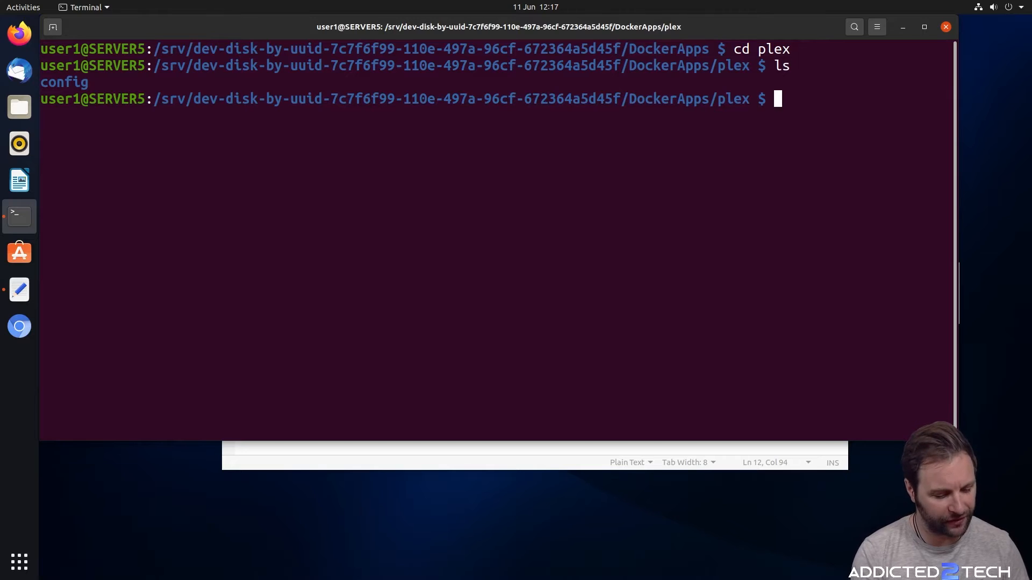
pyautogui.write('cd co')
pyautogui.press('Tab')
pyautogui.press('Return')
pyautogui.write('ls')
pyautogui.press('Return')
pyautogui.write('cd L')
pyautogui.press('Tab')
pyautogui.press('Return')
pyautogui.write('ls')
pyautogui.press('Return')
pyautogui.write('cd A')
pyautogui.press('Tab')
pyautogui.press('Return')
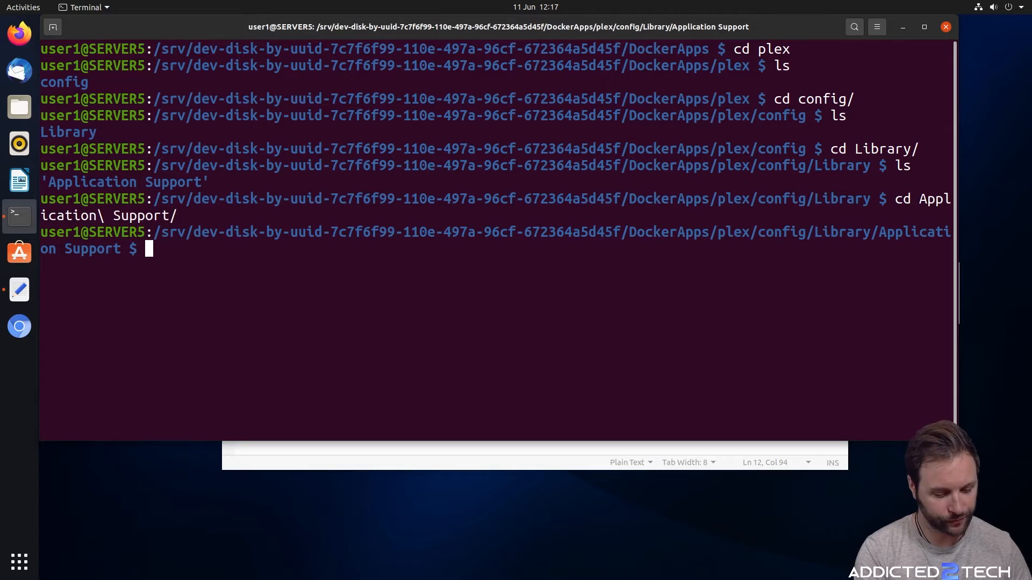
pyautogui.write('ls')
pyautogui.press('Return')
# Enter the Plex Media Server folder and then its Logs folder
pyautogui.write('cd ')
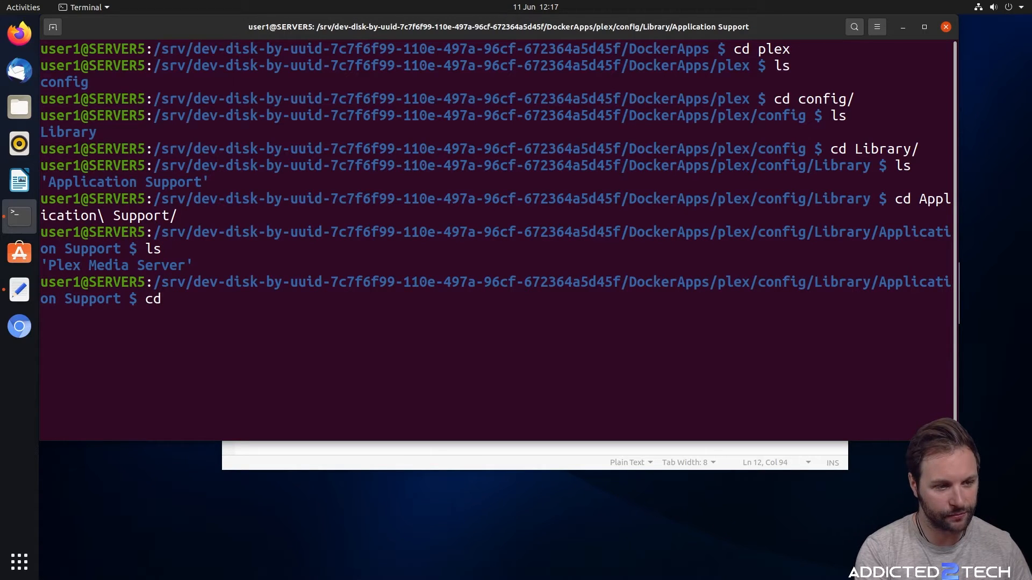
pyautogui.write('p')
pyautogui.press('BackSpace')
pyautogui.press('BackSpace')
pyautogui.press('BackSpace')
pyautogui.press('BackSpace')
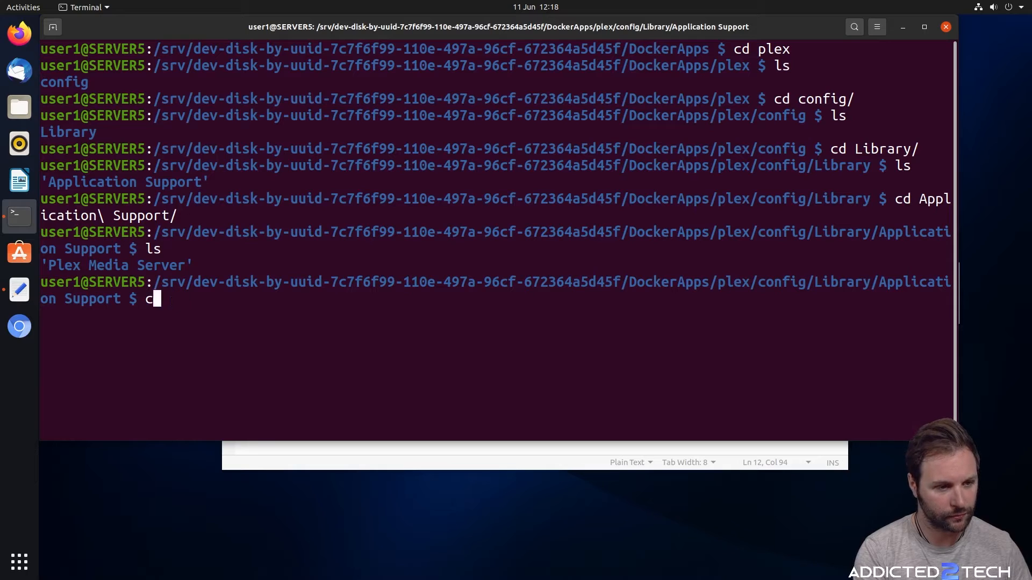
pyautogui.write('ls')
pyautogui.press('Return')
pyautogui.write('cd P')
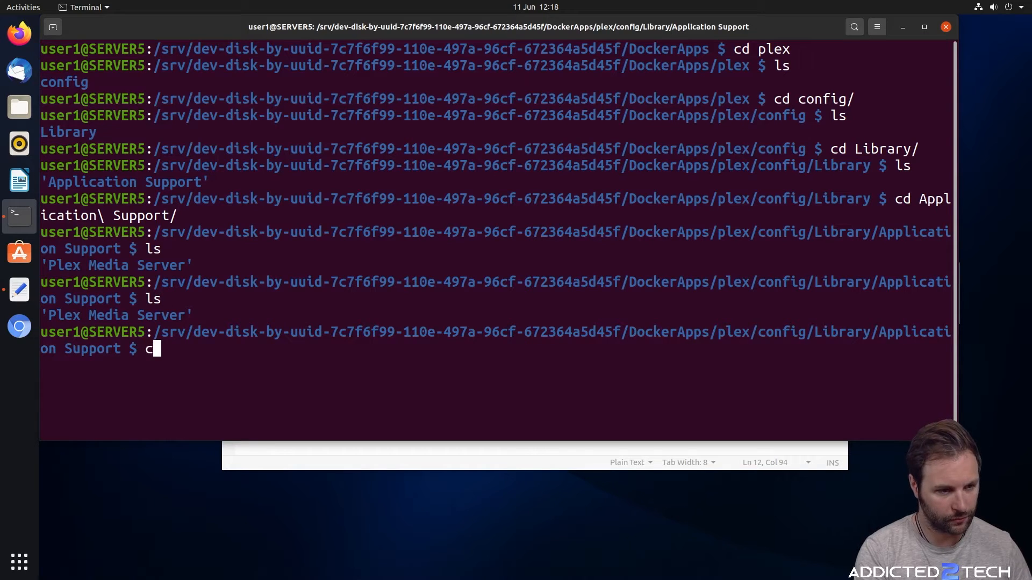
pyautogui.press('Tab')
pyautogui.press('Return')
pyautogui.write('clear')
pyautogui.press('Return')
pyautogui.write('ls')
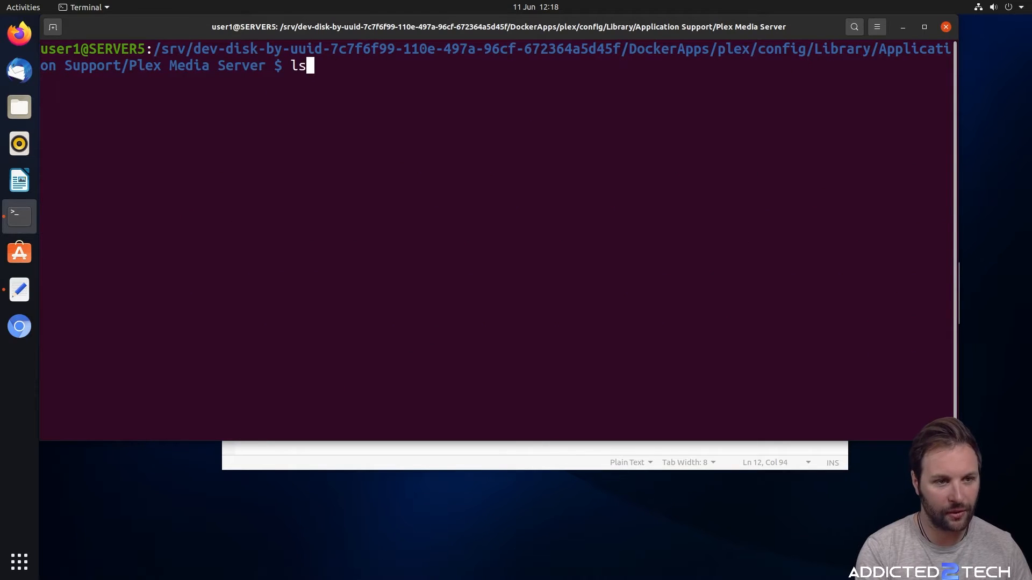
pyautogui.press('Return')
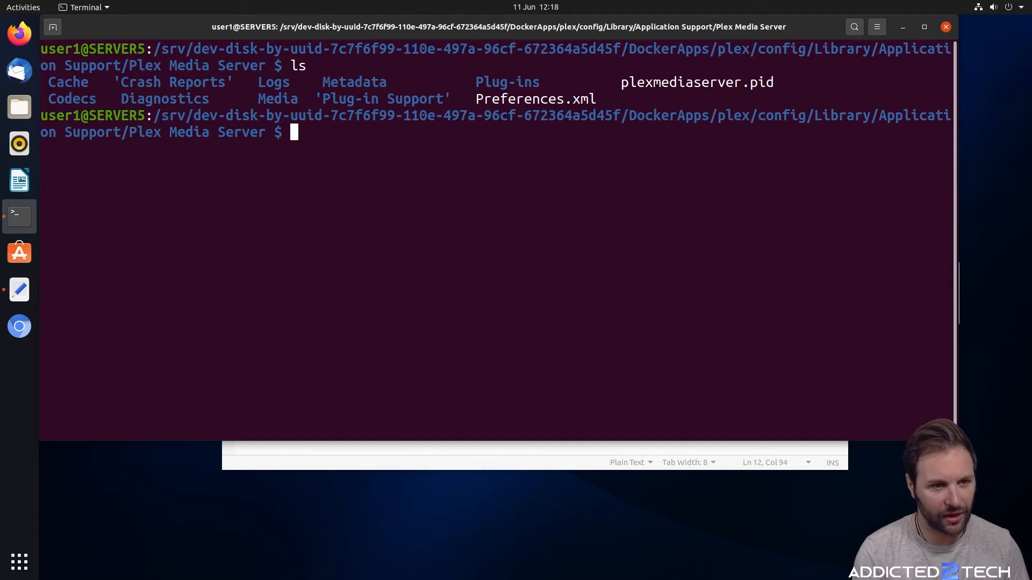
pyautogui.write('cd L')
pyautogui.press('Tab')
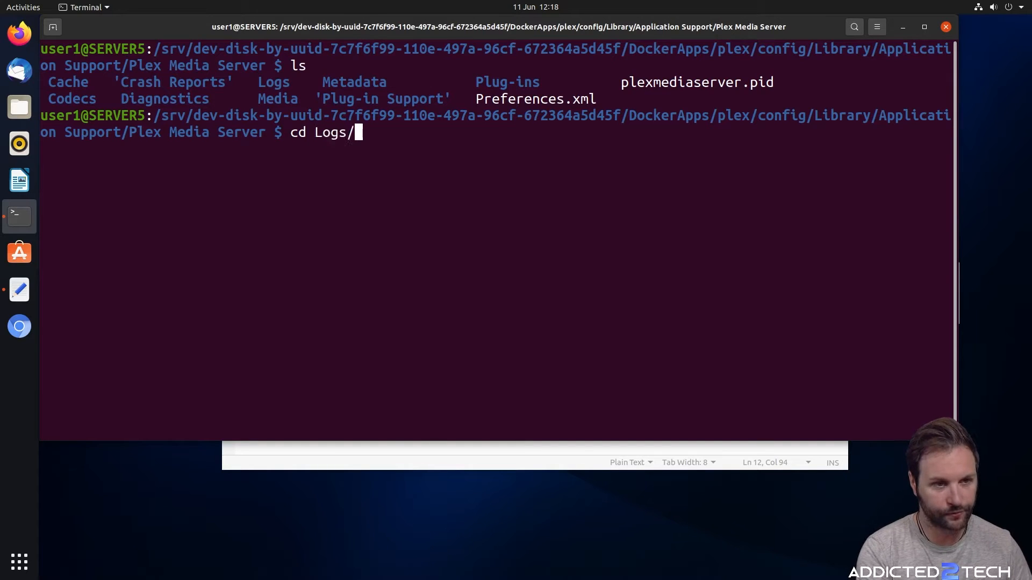
pyautogui.press('Return')
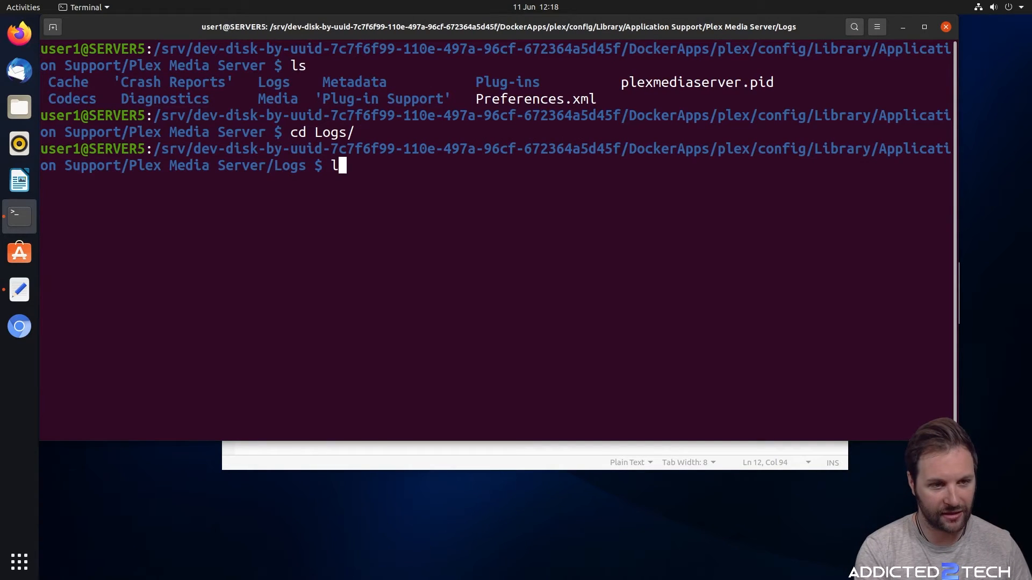
# List the log files and print the Logs folder's full path
pyautogui.write('clear')
pyautogui.press('Return')
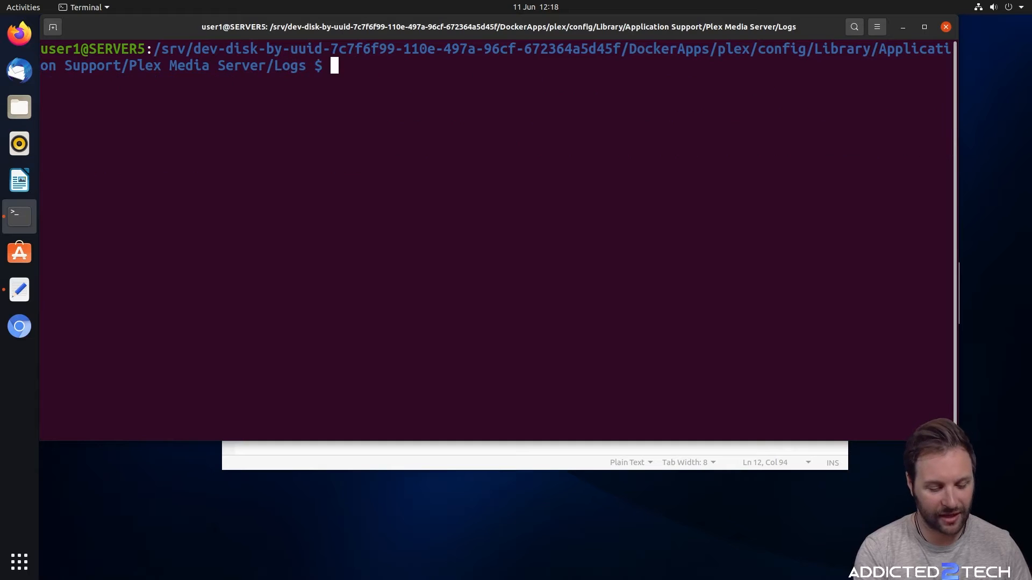
pyautogui.write('l;s')
pyautogui.press('Return')
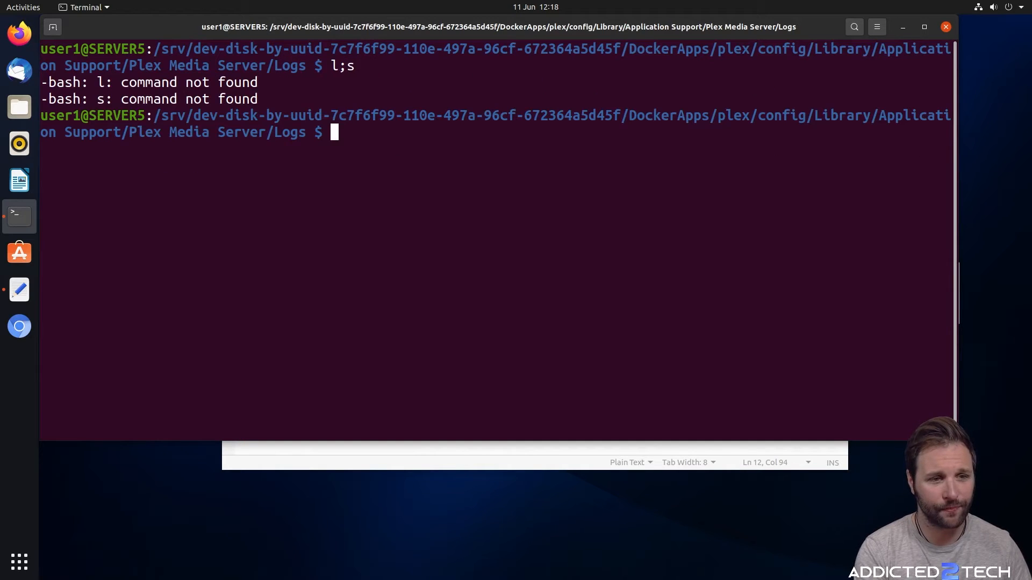
pyautogui.write('clear')
pyautogui.press('Return')
pyautogui.write('ls')
pyautogui.press('Return')
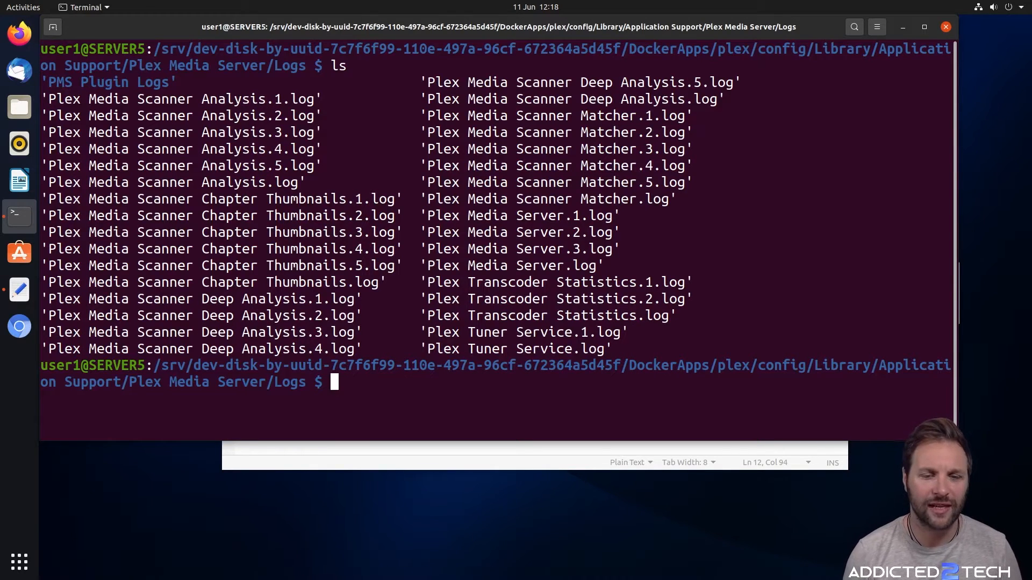
pyautogui.write('pwd')
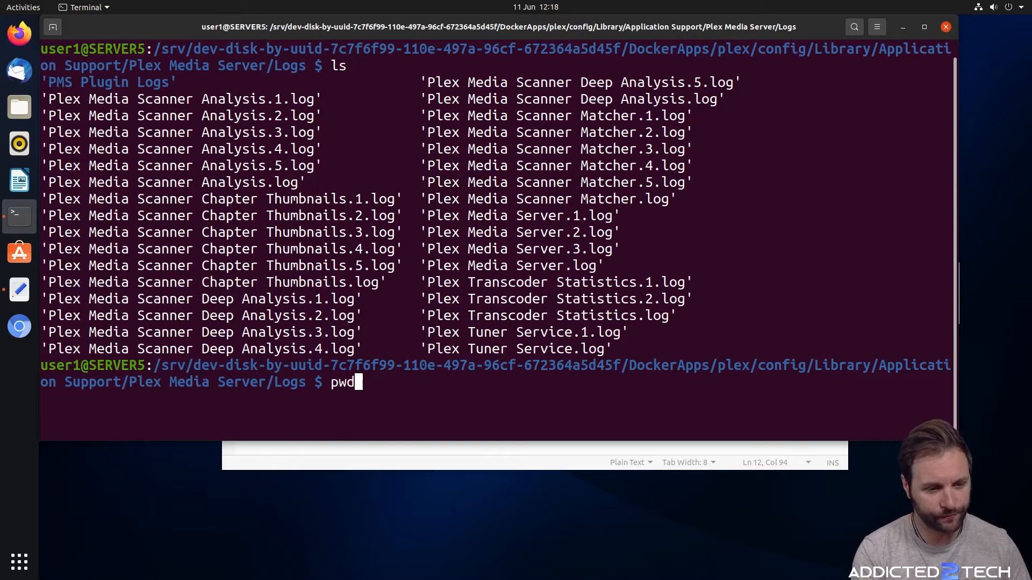
pyautogui.press('Return')
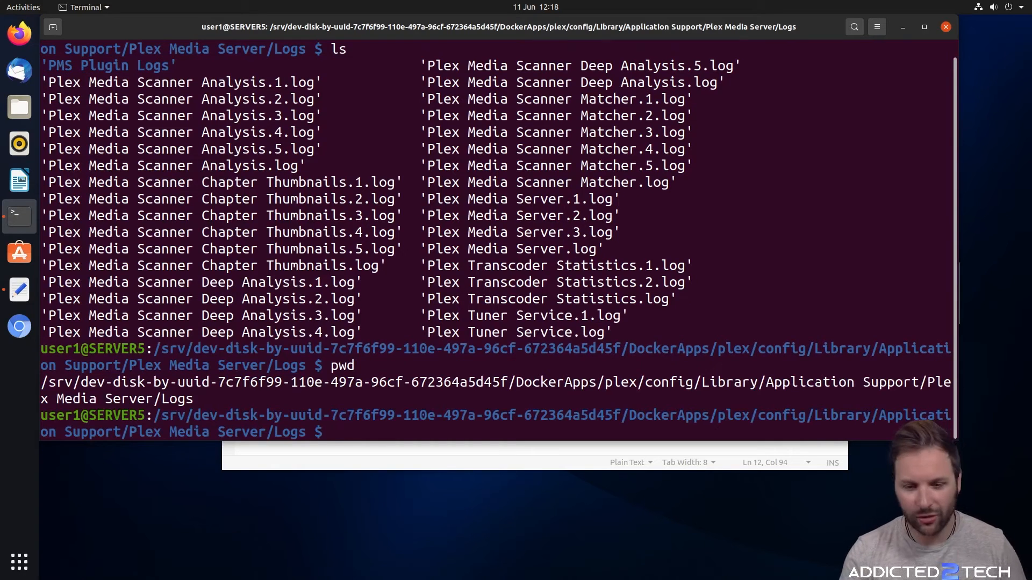
pyautogui.write('clear')
pyautogui.press('Return')
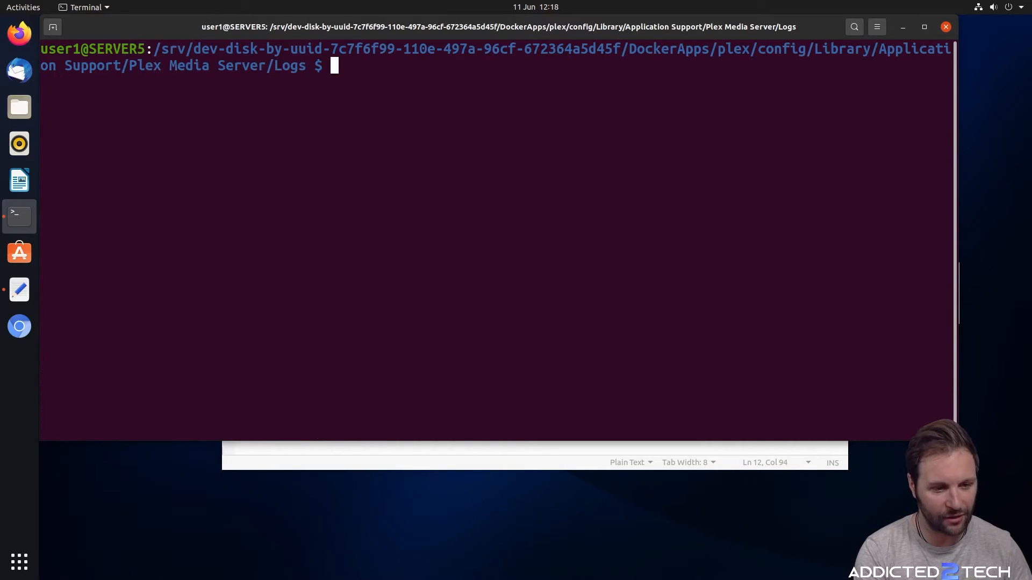
pyautogui.write('pwd')
pyautogui.press('Return')
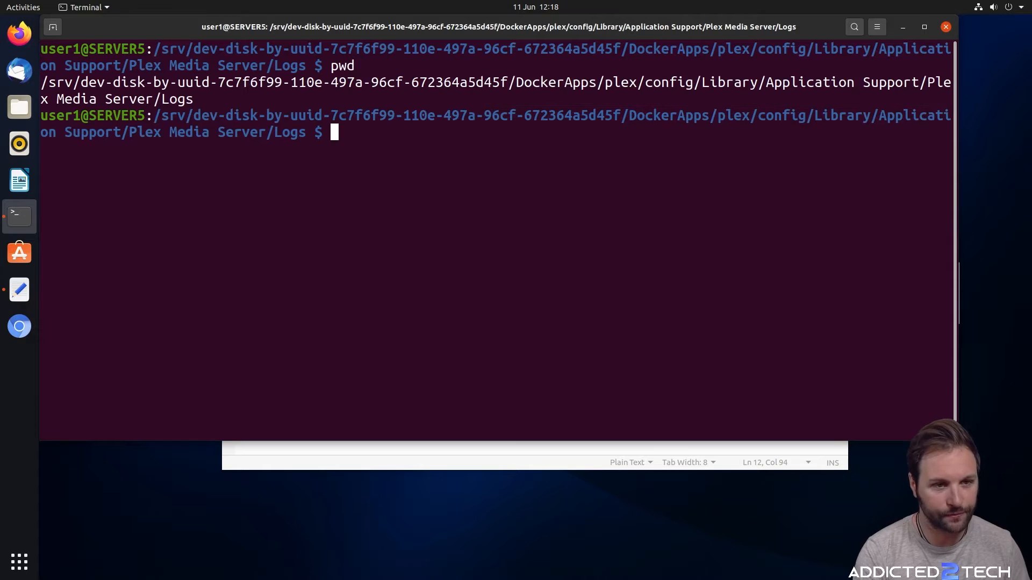
# Copy the Plex Logs path and paste it over the <path to data> placeholder on line 13
pyautogui.moveTo(192, 102); pyautogui.dragTo(40, 83)
pyautogui.rightClick(39, 83)
pyautogui.click(97, 87)
pyautogui.click(902, 27)
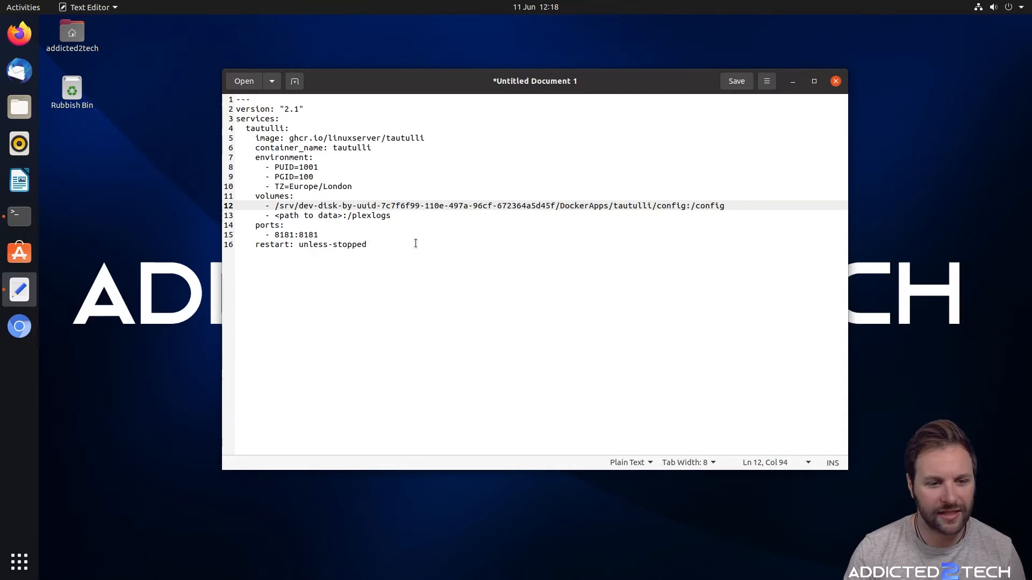
pyautogui.click(334, 216)
pyautogui.moveTo(342, 216); pyautogui.dragTo(276, 216)
pyautogui.hotkey('ctrl', 'v')
# Check Portainer's container ports, then change the tautulli port mapping to 8182:8181
pyautogui.moveTo(237, 229); pyautogui.dragTo(196, 229)
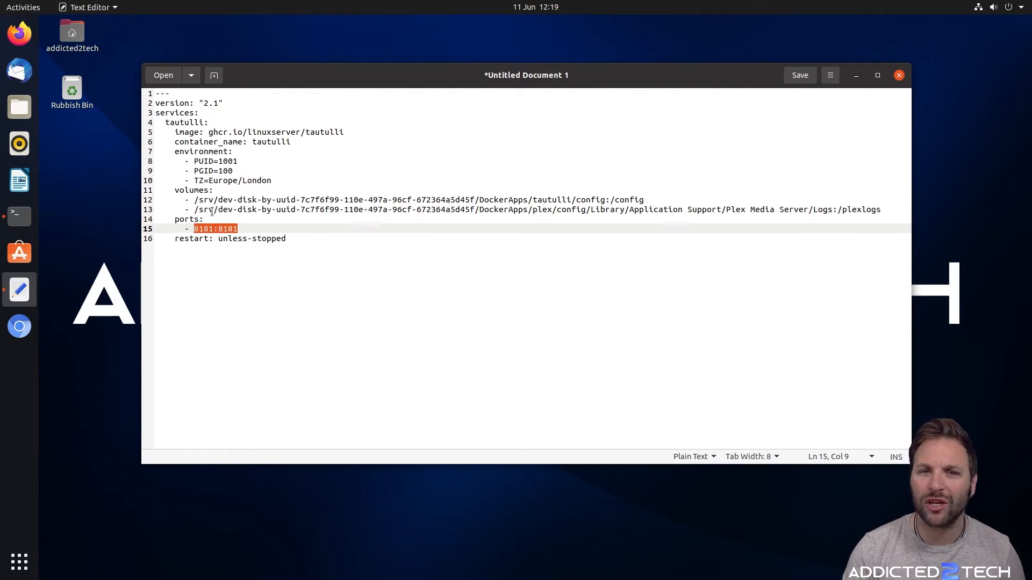
pyautogui.click(24, 32)
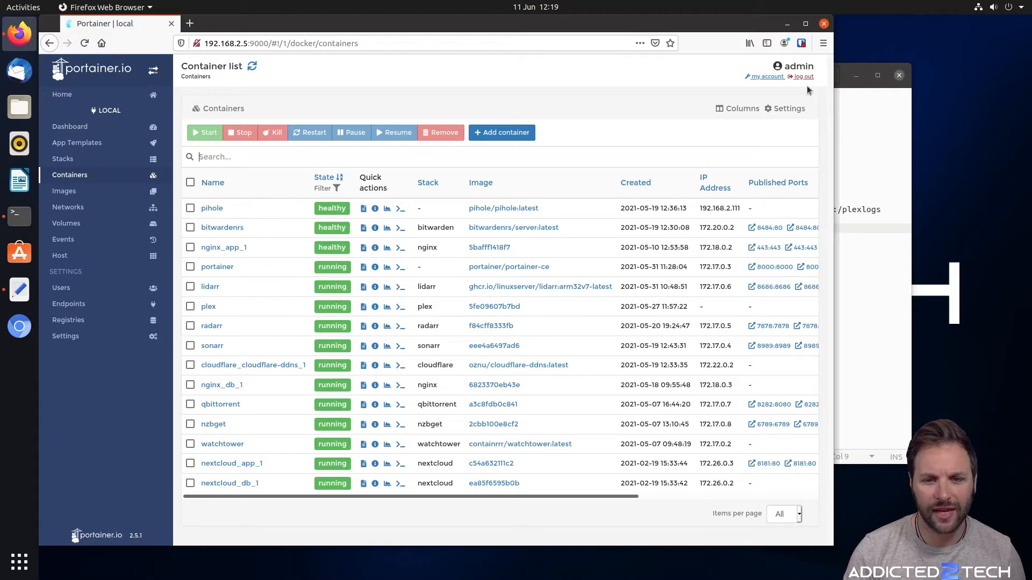
pyautogui.click(805, 23)
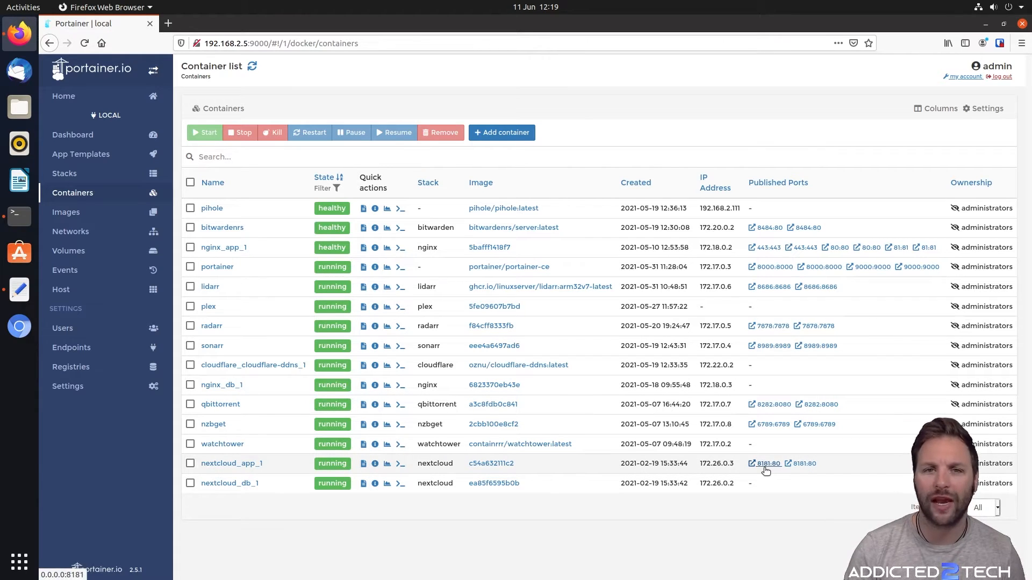
pyautogui.click(985, 25)
pyautogui.click(240, 227)
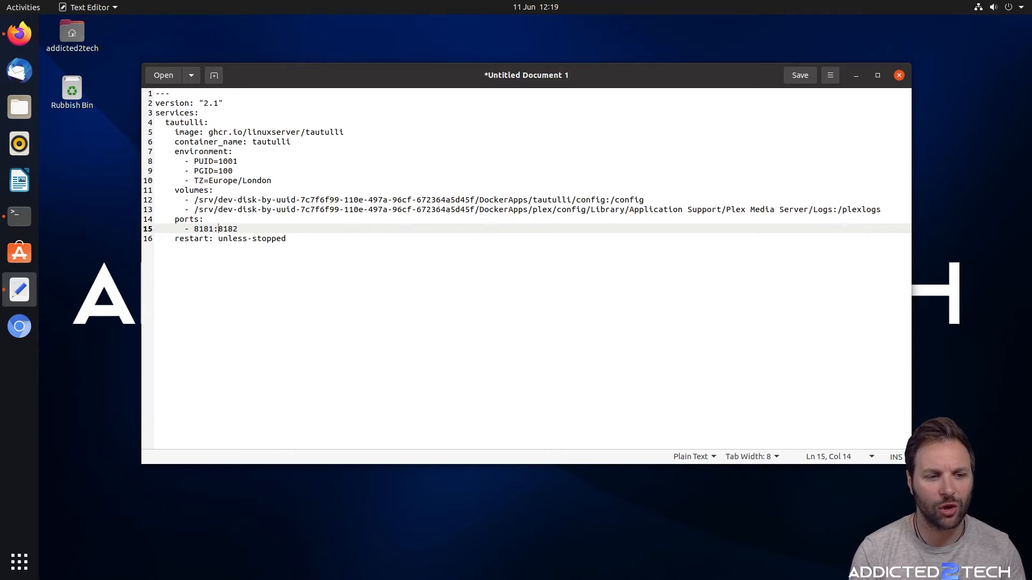
pyautogui.press('Right')
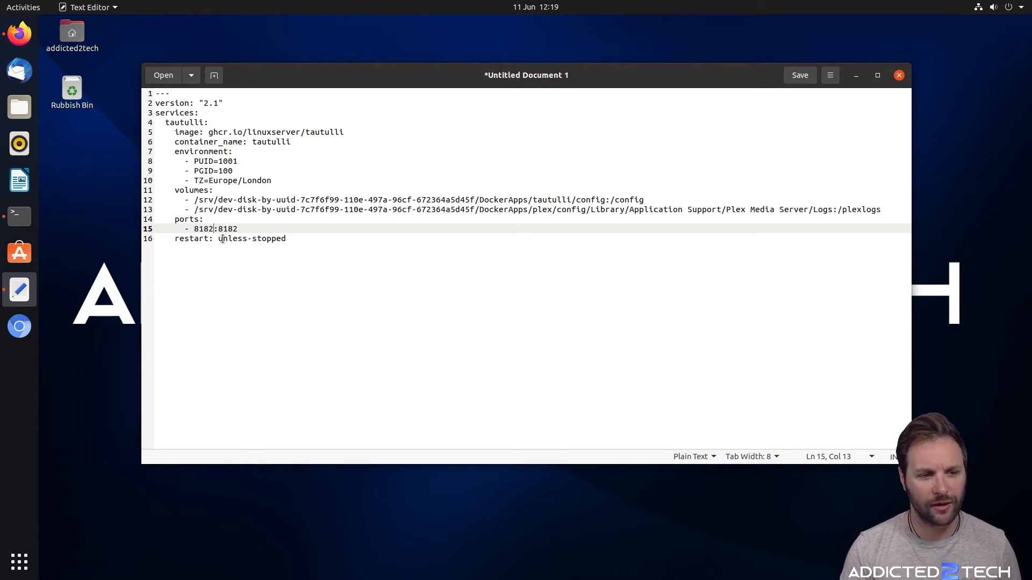
pyautogui.click(241, 228)
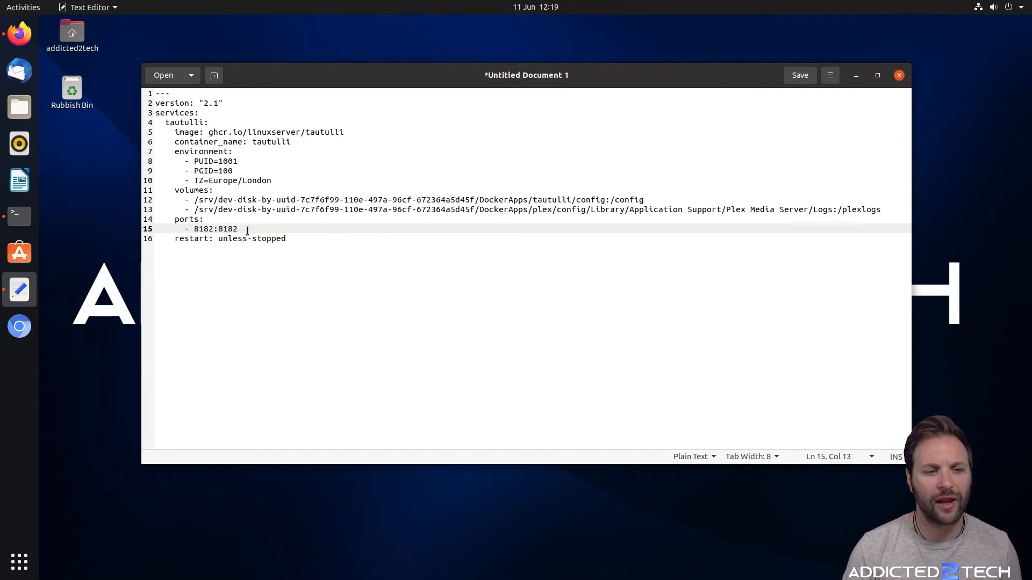
pyautogui.press('BackSpace')
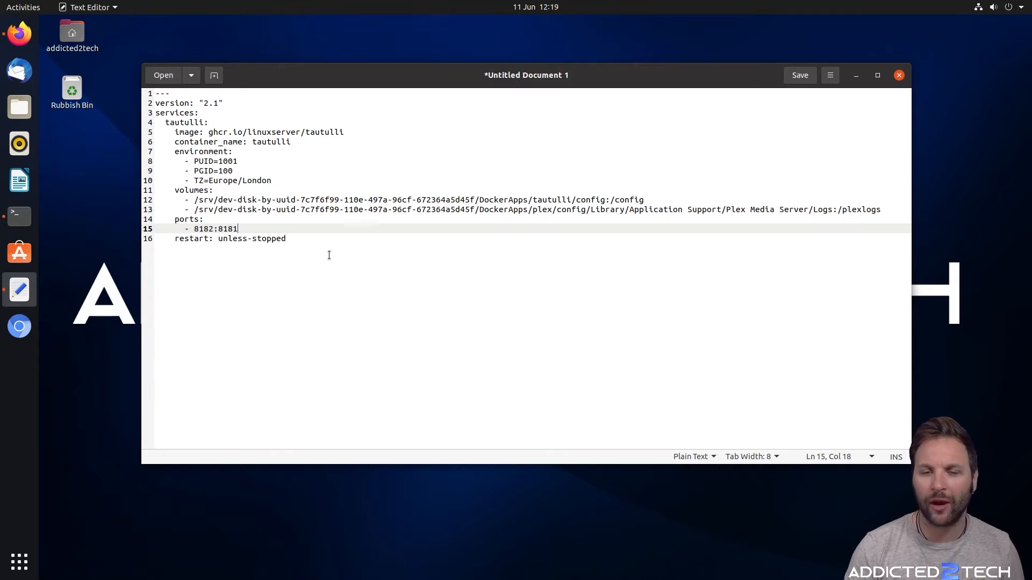
pyautogui.click(407, 249)
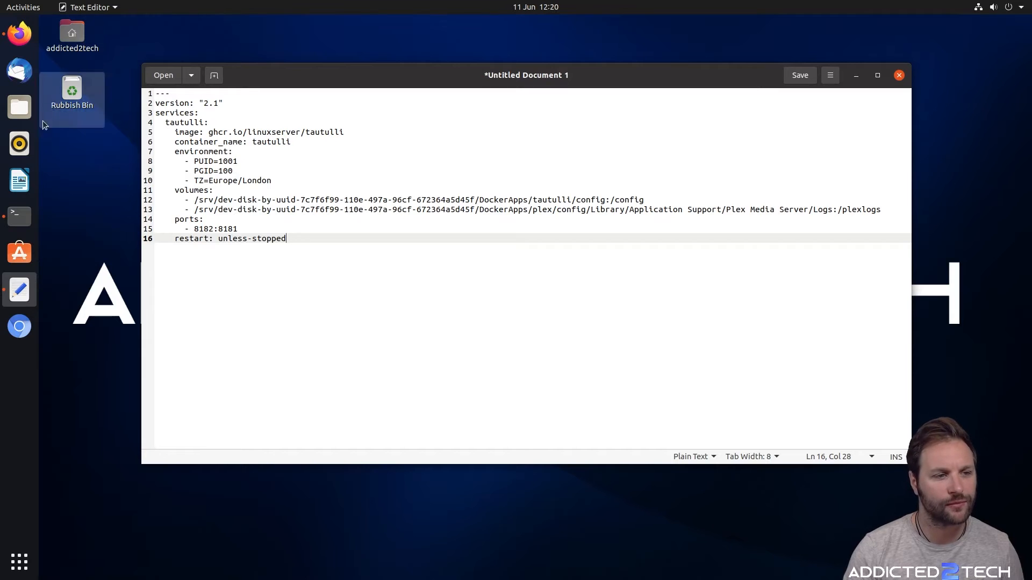
pyautogui.click(20, 215)
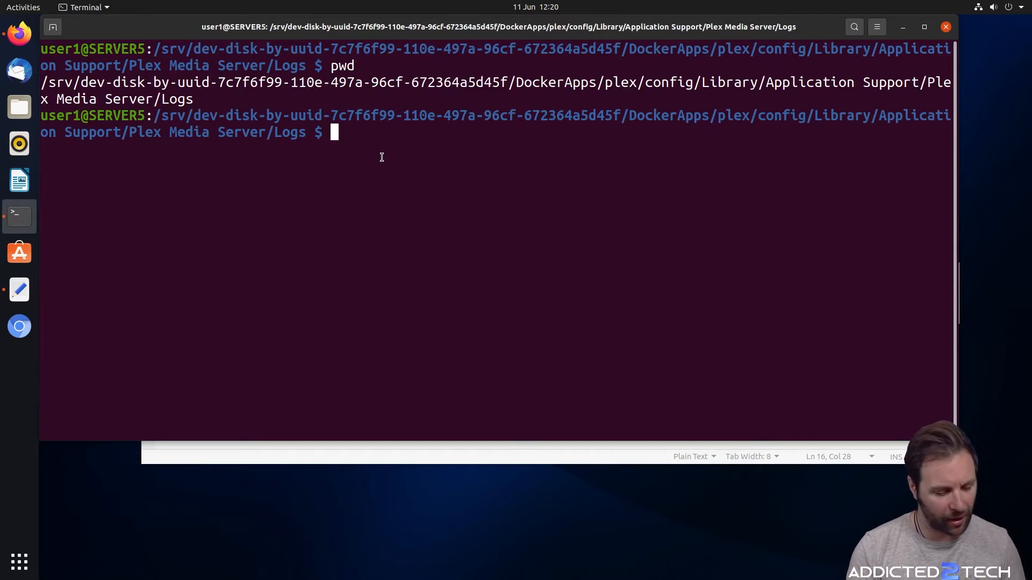
# Run id to confirm uid 1001, gid 100 and docker group membership
pyautogui.write('id')
pyautogui.press('Return')
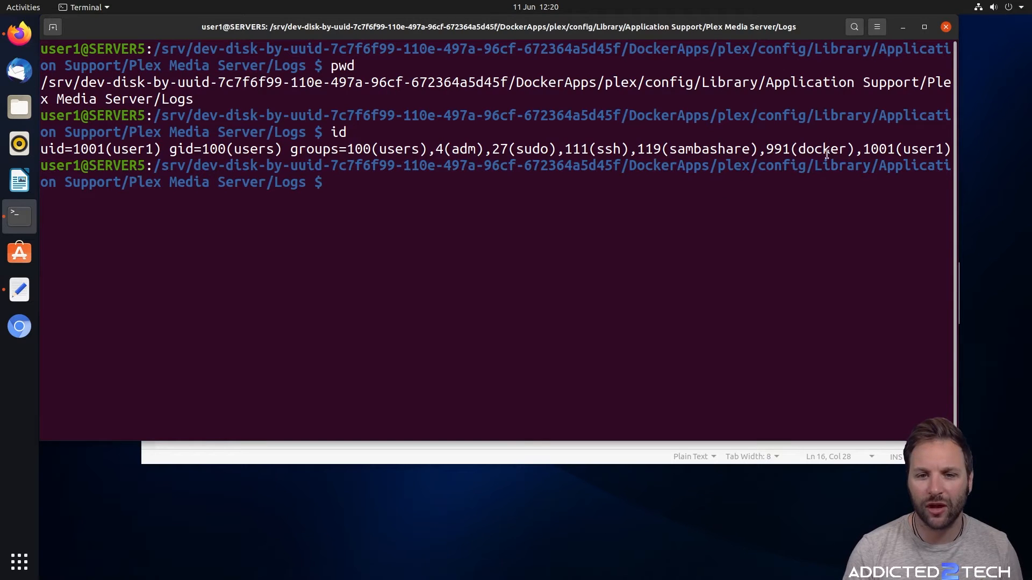
pyautogui.moveTo(797, 149); pyautogui.dragTo(851, 150)
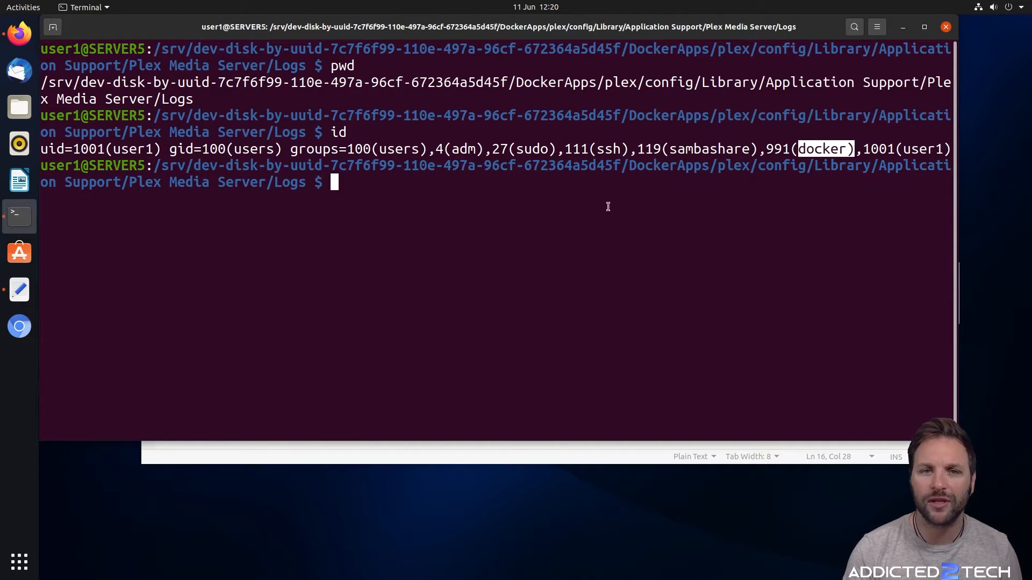
pyautogui.click(384, 203)
pyautogui.doubleClick(834, 148)
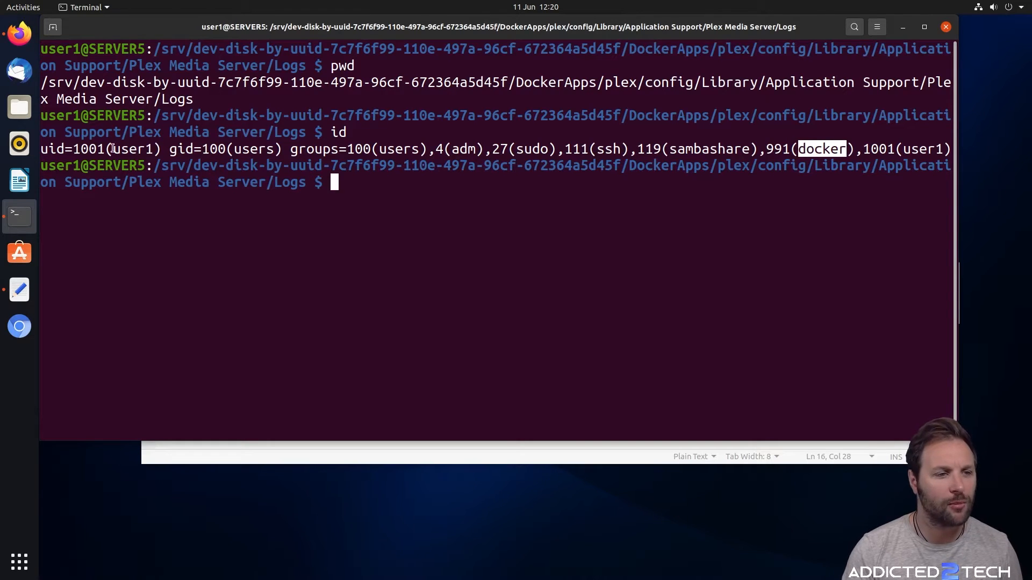
pyautogui.moveTo(110, 148); pyautogui.dragTo(76, 145)
pyautogui.click(217, 152)
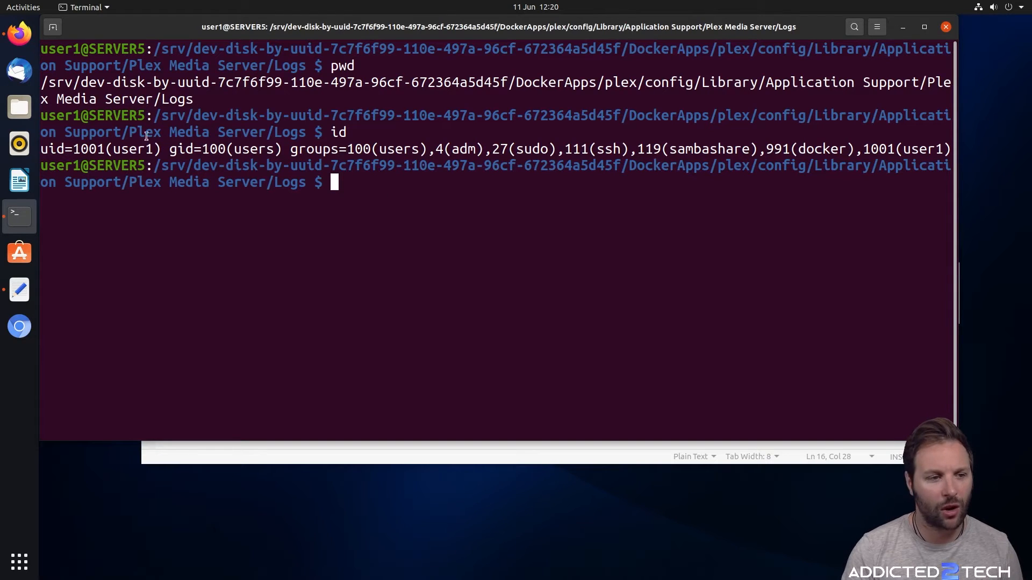
pyautogui.click(903, 28)
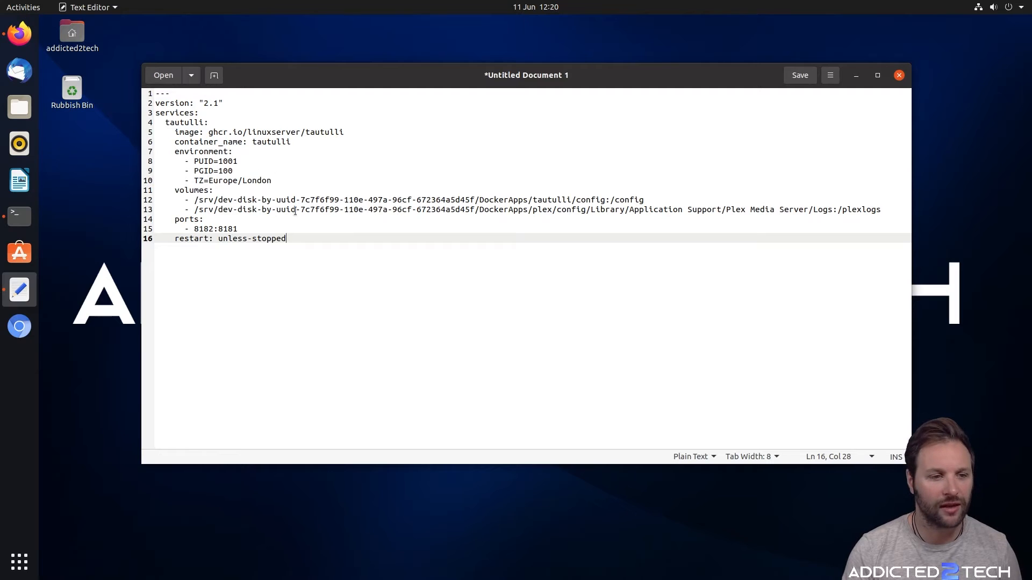
# Copy the entire tautulli compose file from the text editor
pyautogui.moveTo(287, 239); pyautogui.dragTo(156, 93)
pyautogui.rightClick(324, 137)
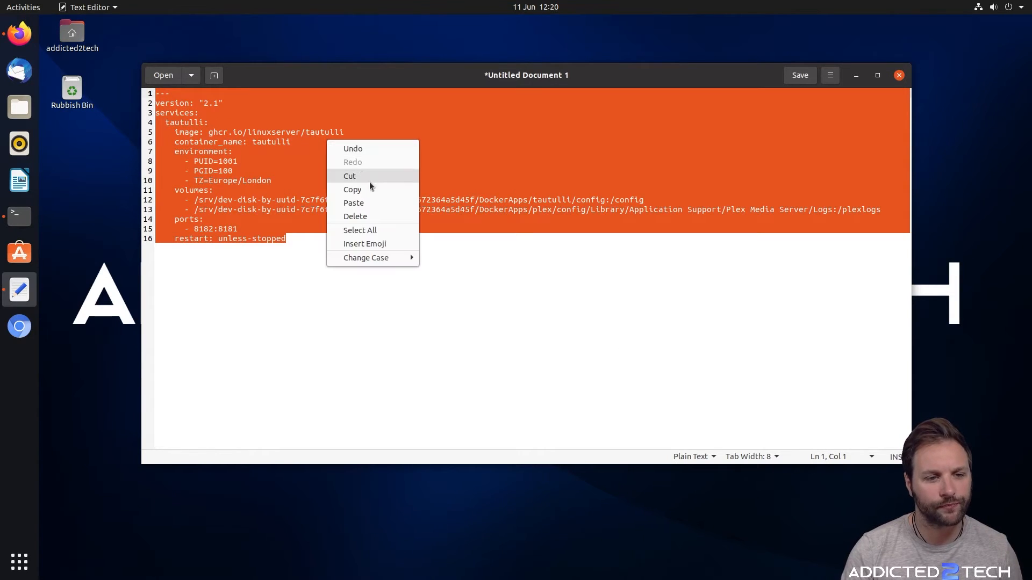
pyautogui.click(350, 186)
pyautogui.click(855, 76)
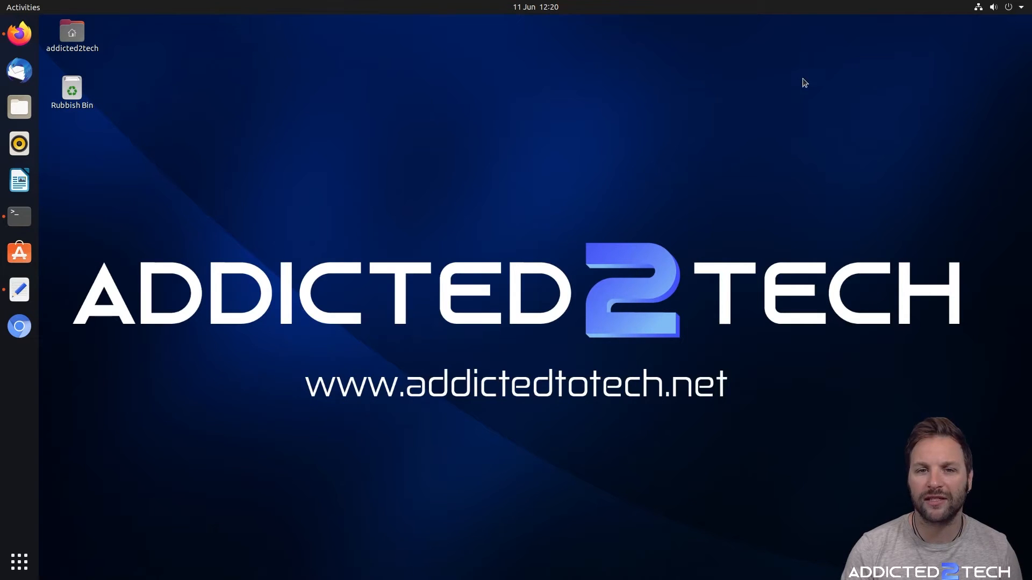
# Add a Portainer stack named tautulli with the pasted compose file and deploy it
pyautogui.click(13, 30)
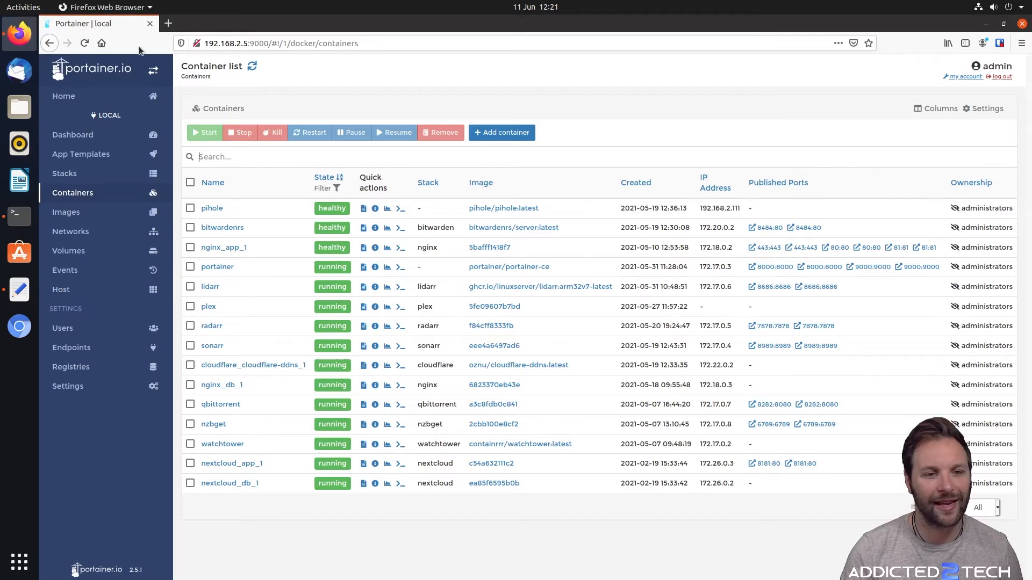
pyautogui.click(88, 174)
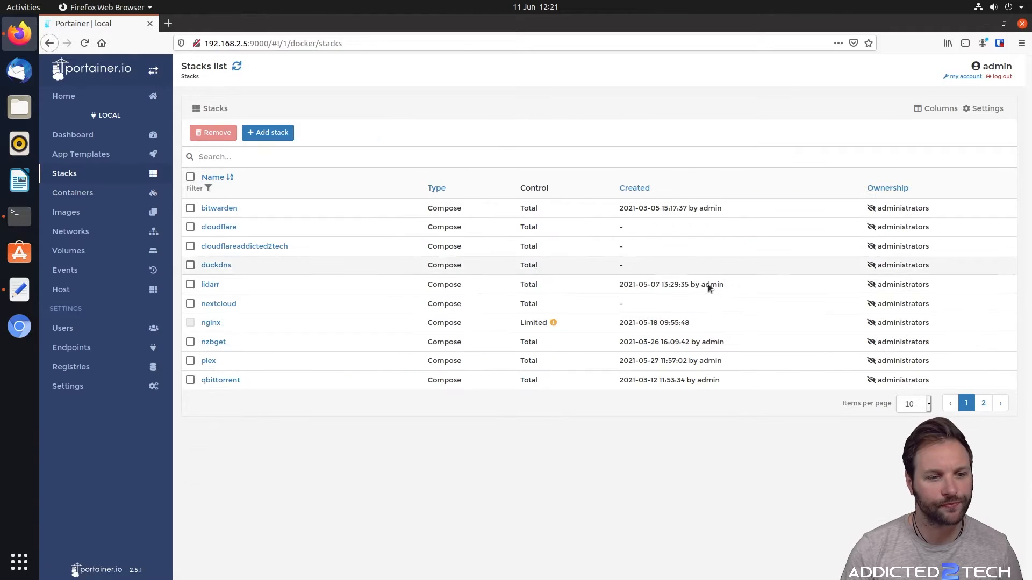
pyautogui.click(279, 133)
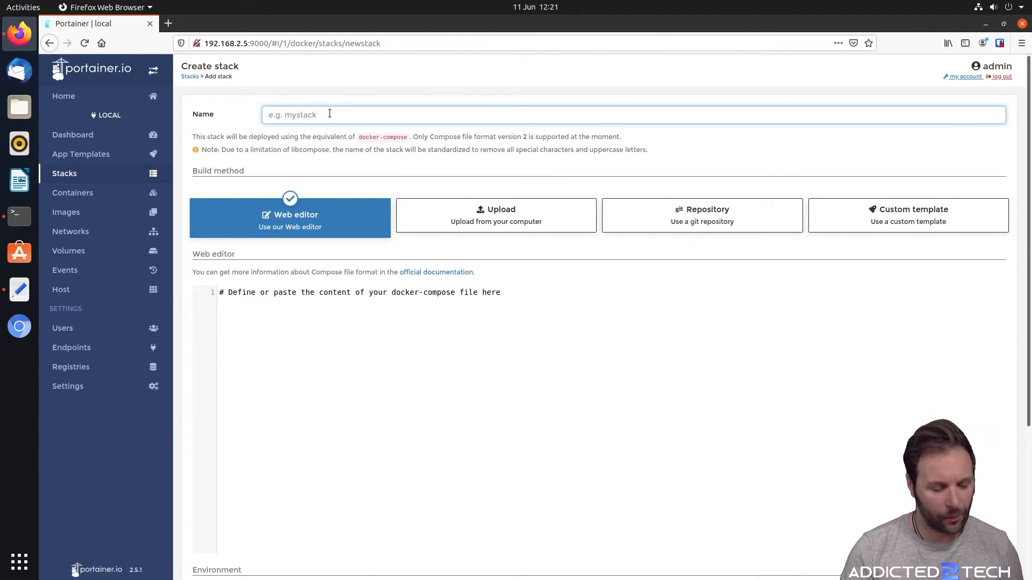
pyautogui.write('tautulli')
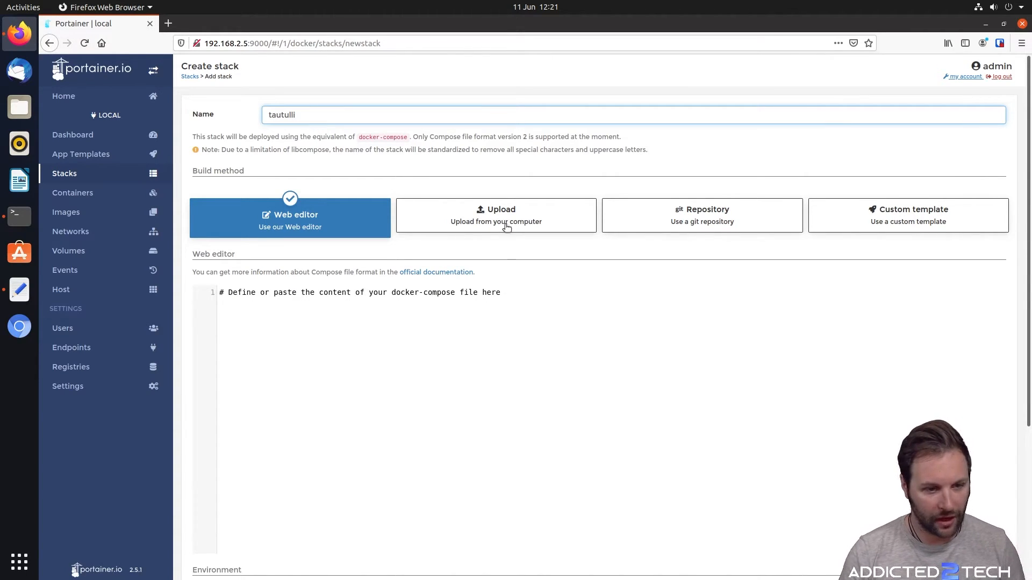
pyautogui.click(500, 296)
pyautogui.hotkey('ctrl', 'v')
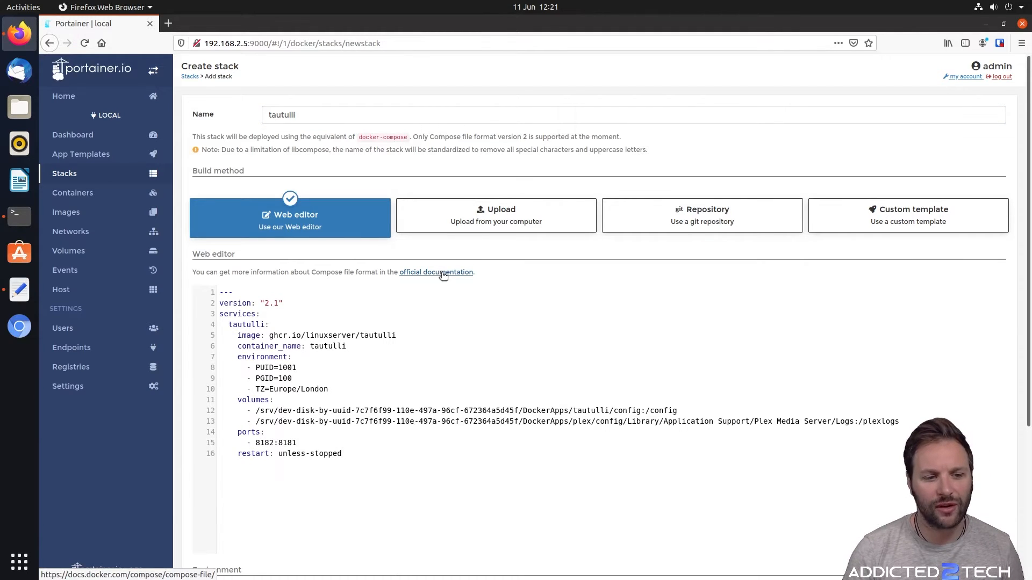
pyautogui.scroll(-3, 457, 267)
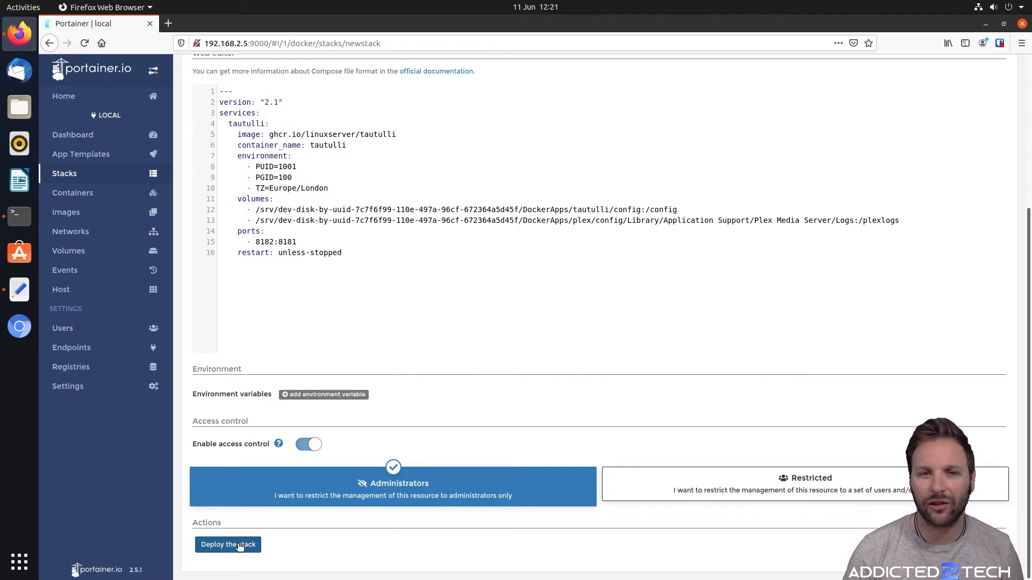
pyautogui.click(239, 545)
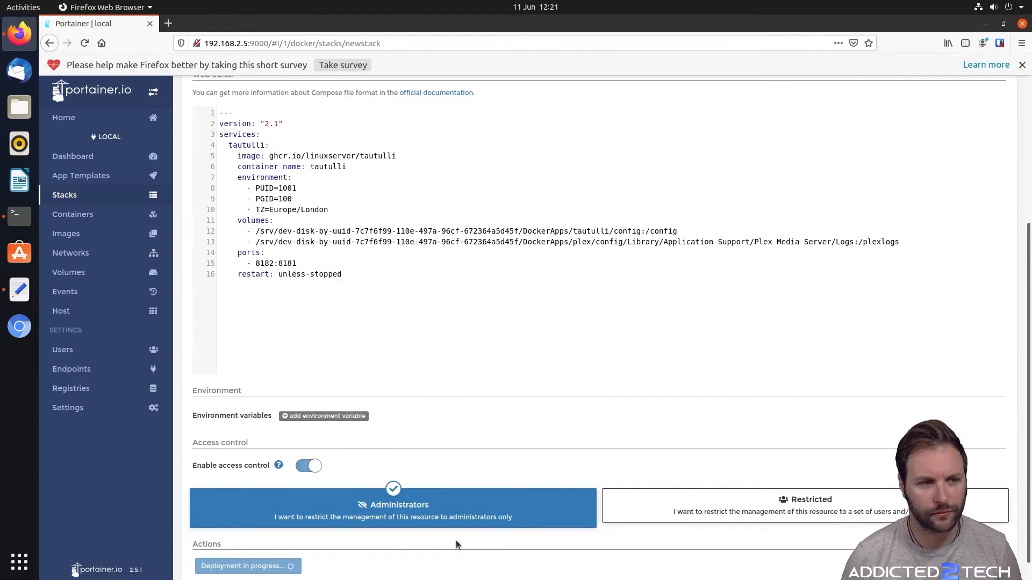
pyautogui.click(1022, 63)
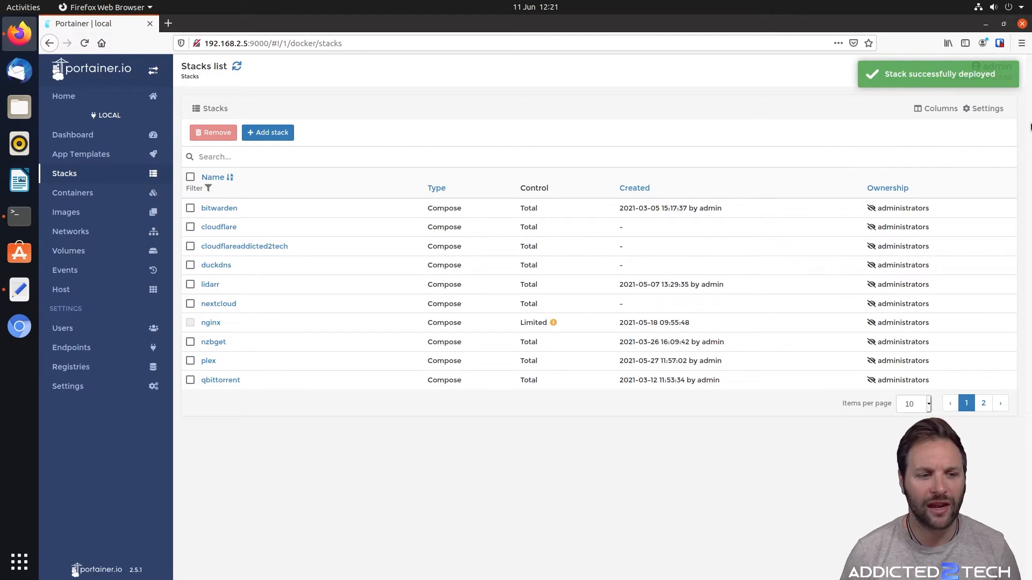
pyautogui.click(101, 194)
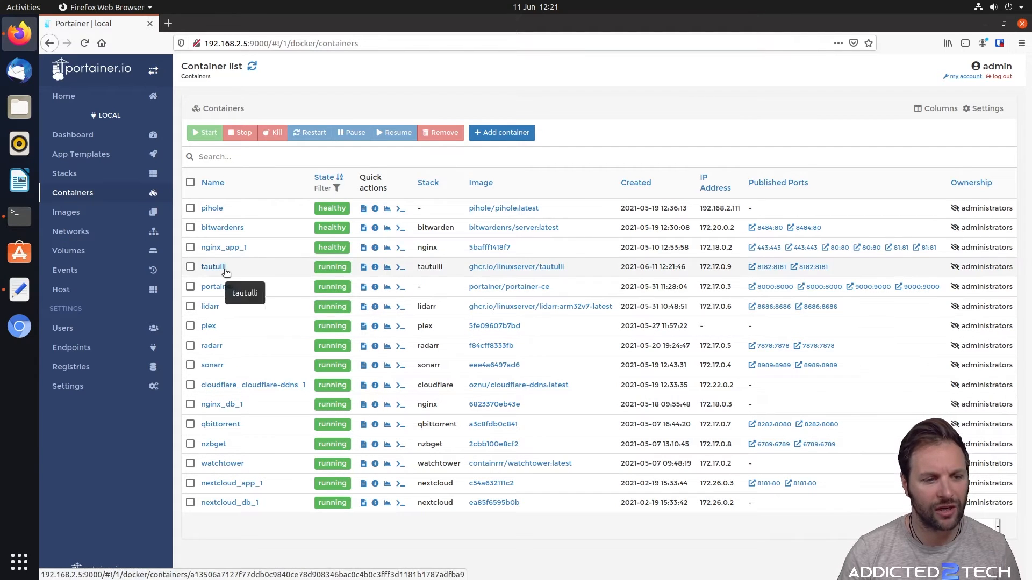
# Review the tautulli container's startup logs, then go back to the containers list
pyautogui.click(362, 268)
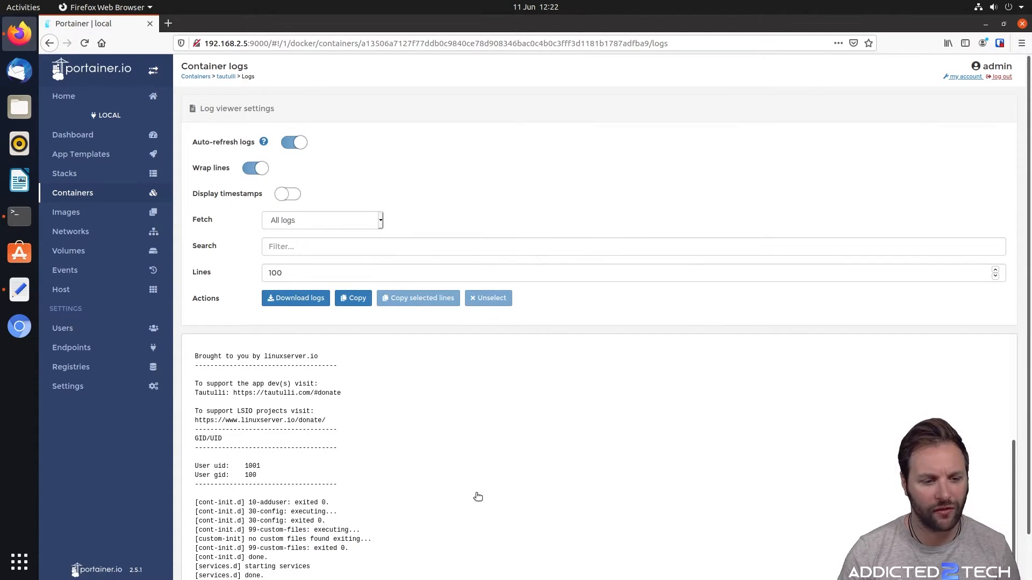
pyautogui.scroll(-2, 529, 449)
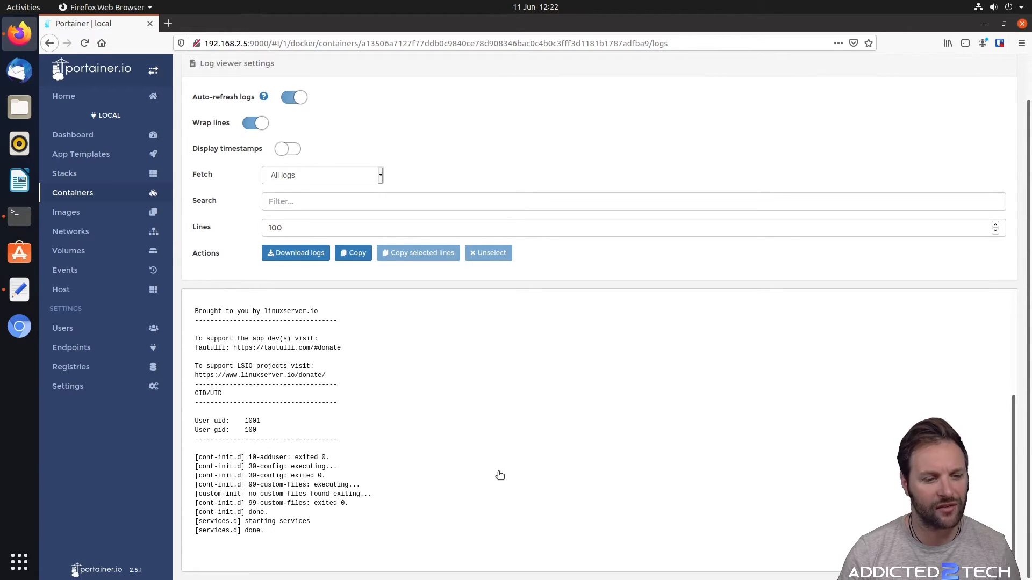
pyautogui.scroll(2, 502, 474)
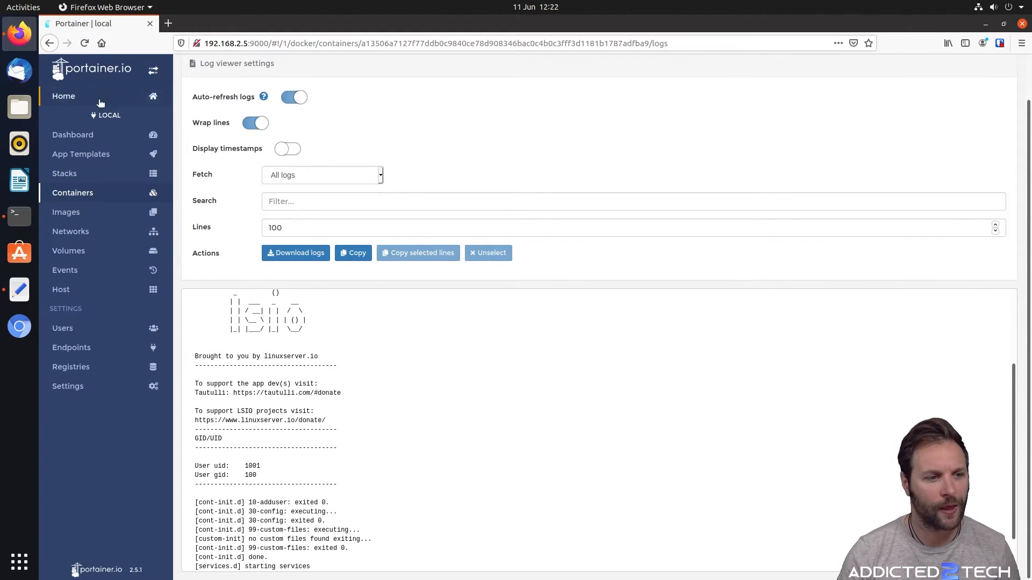
pyautogui.click(94, 192)
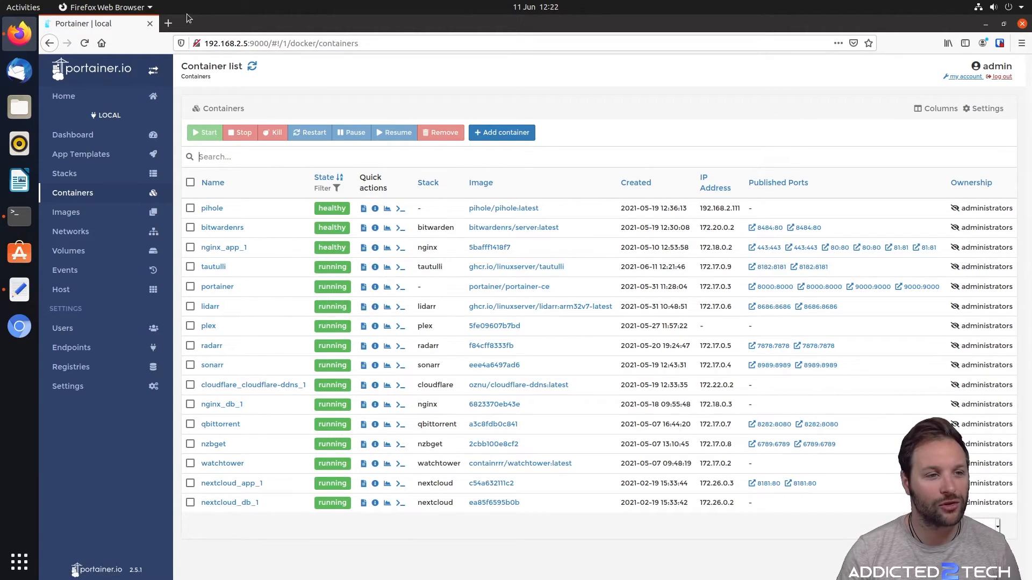
# Load Tautulli at 192.168.2.5:8182 in a new Firefox tab and advance past the Welcome step
pyautogui.click(168, 23)
pyautogui.click(283, 44)
pyautogui.write('192')
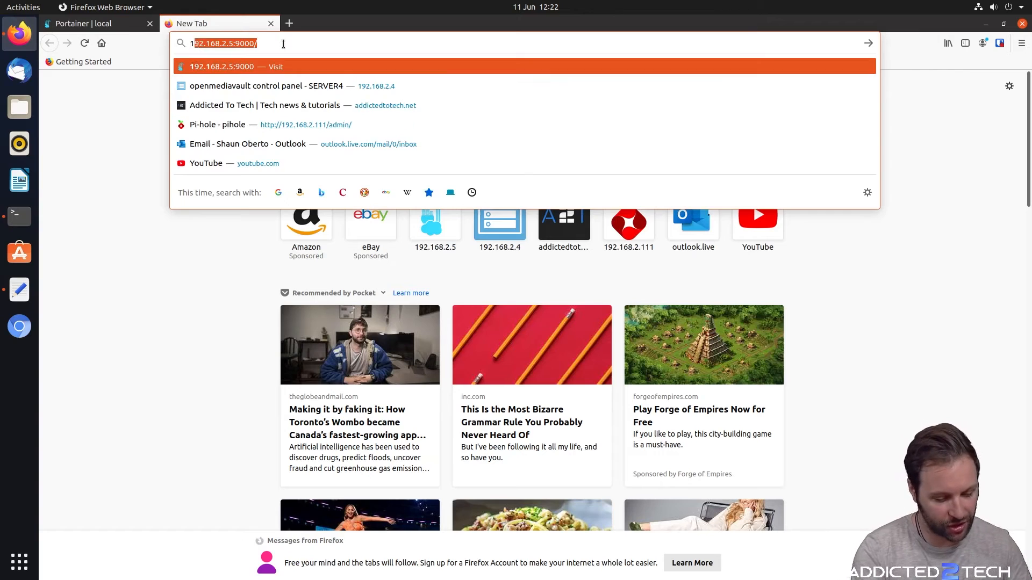
pyautogui.write('.168.2.')
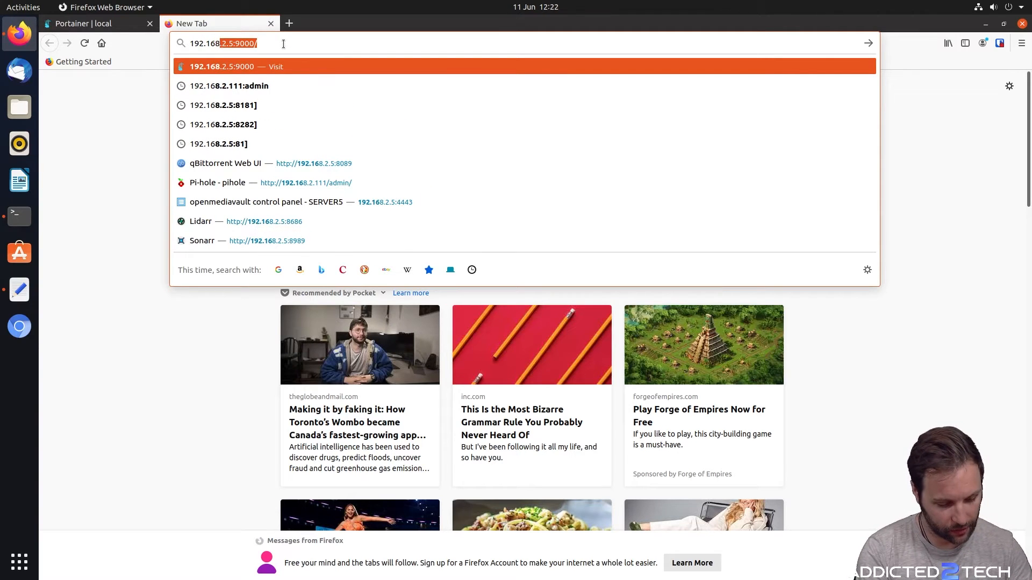
pyautogui.write('5:')
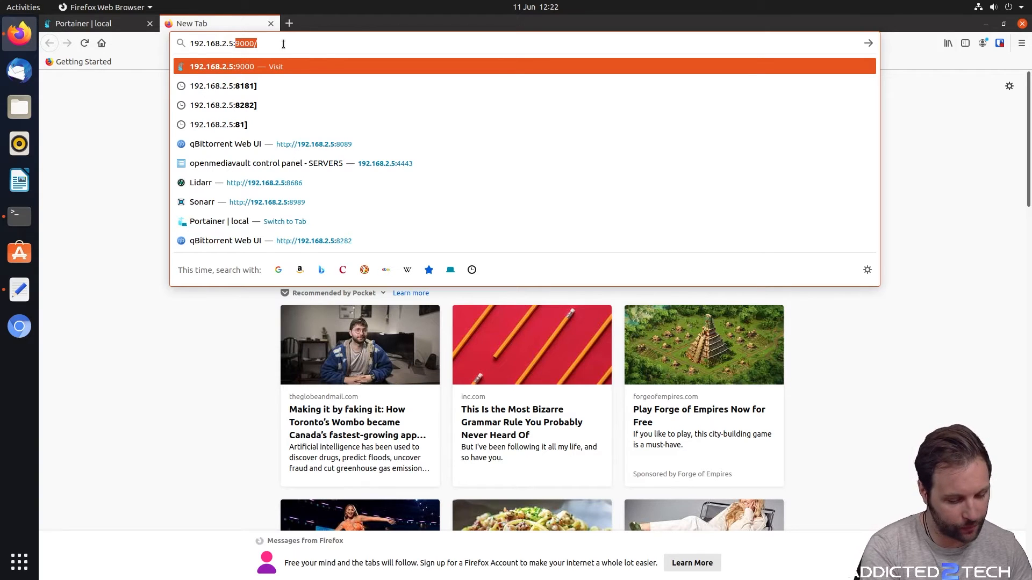
pyautogui.write('8182')
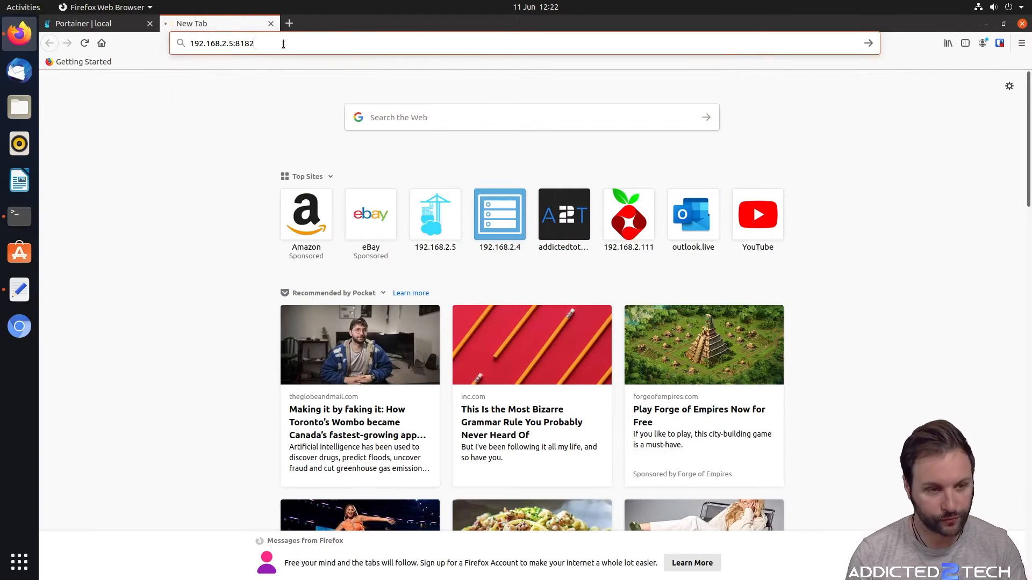
pyautogui.press('Return')
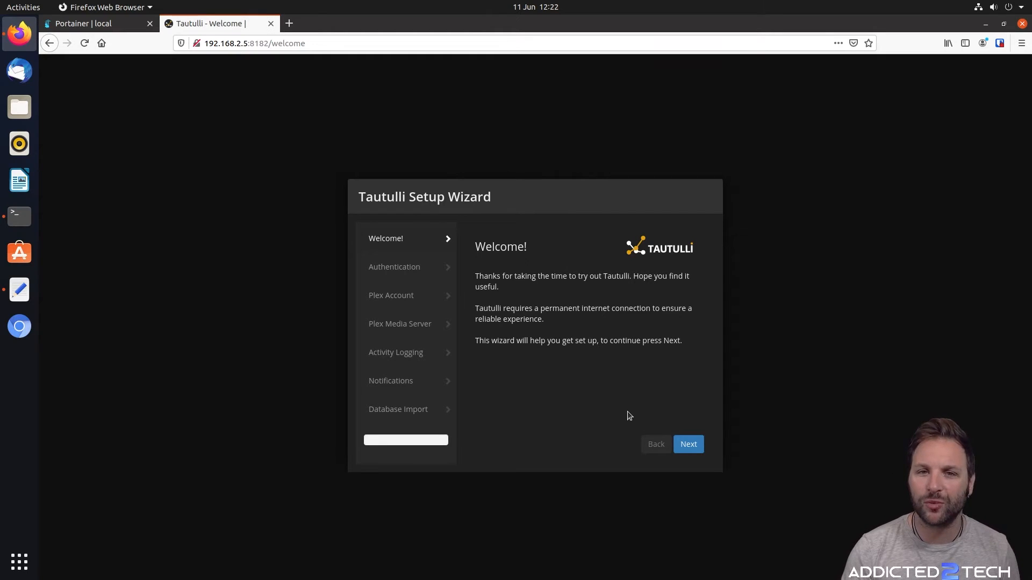
pyautogui.click(690, 446)
# Set the HTTP admin username to 'admin' with a password, then continue to Plex Account
pyautogui.click(564, 318)
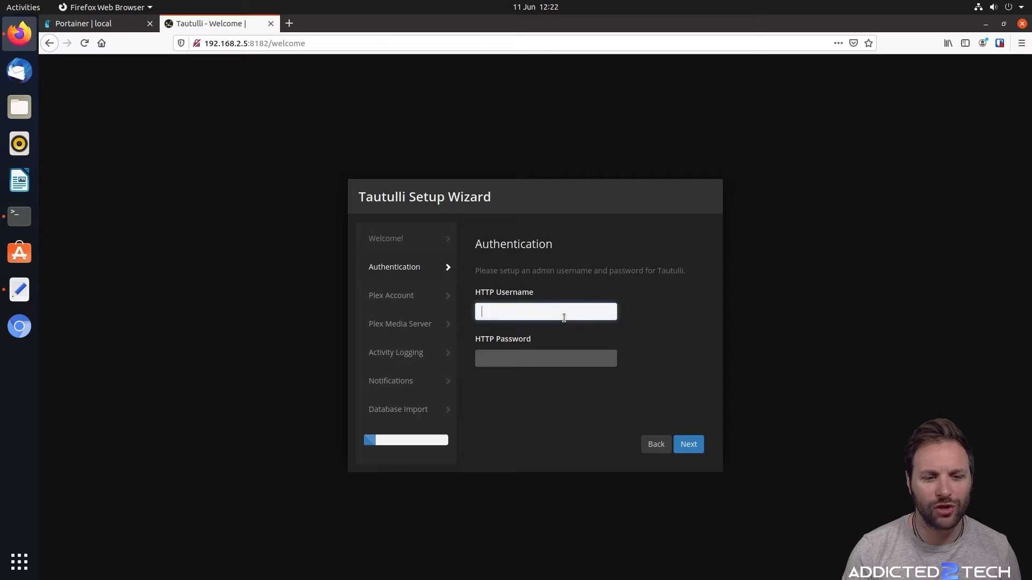
pyautogui.write('admin')
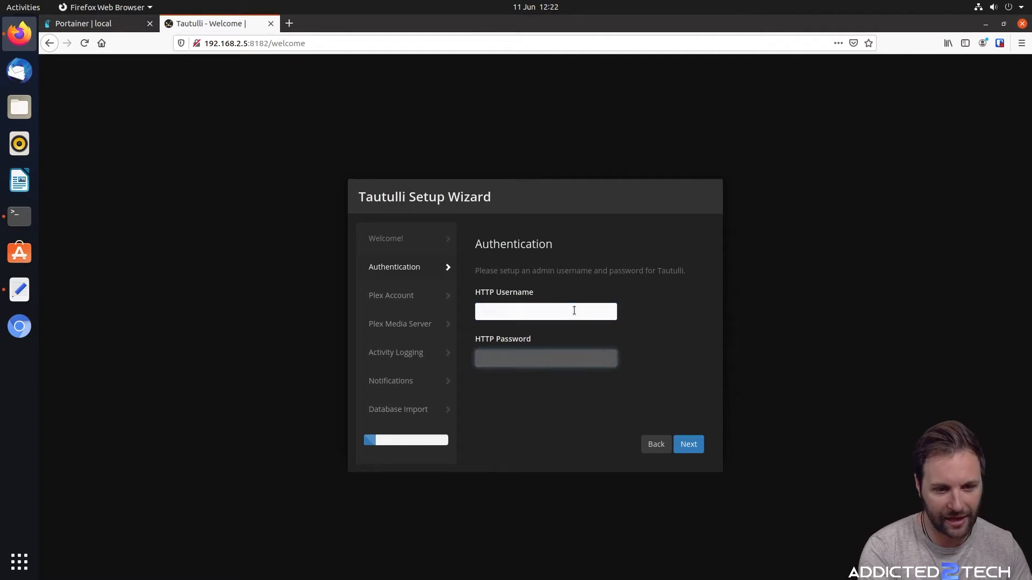
pyautogui.press('Tab')
pyautogui.write('password')
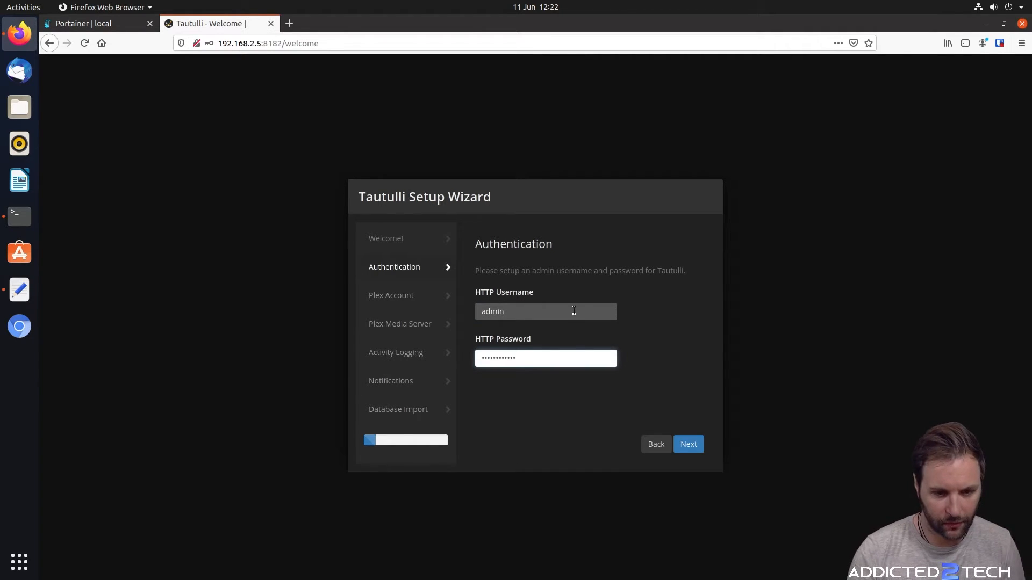
pyautogui.click(693, 442)
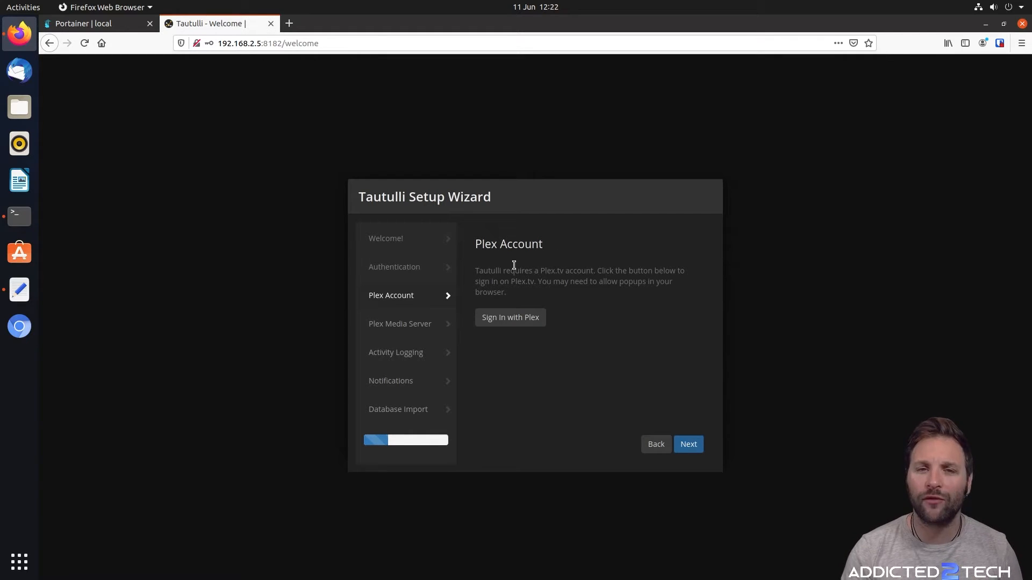
# Link and authorize the Plex account, then continue to the Plex Media Server step
pyautogui.click(512, 320)
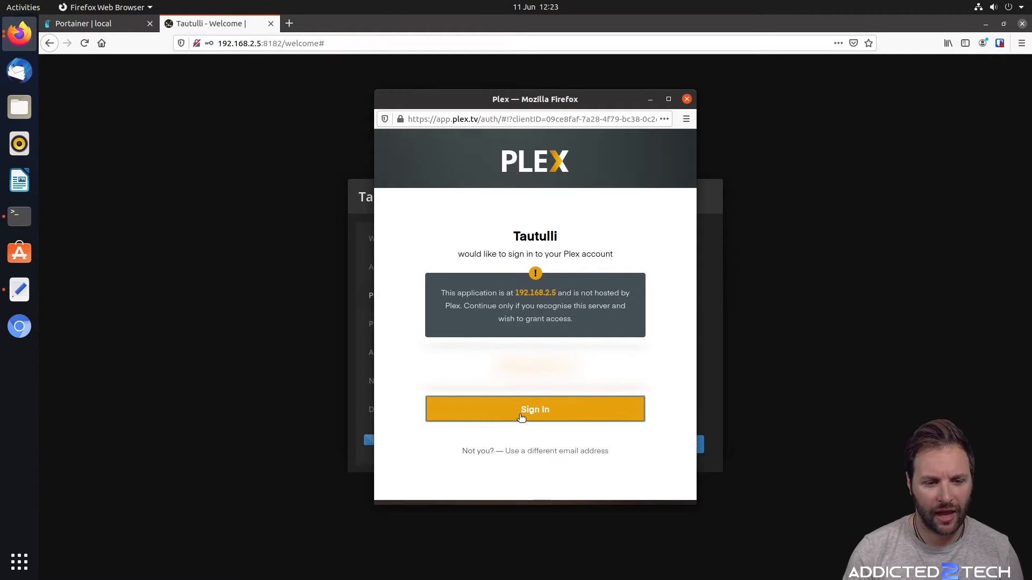
pyautogui.click(540, 407)
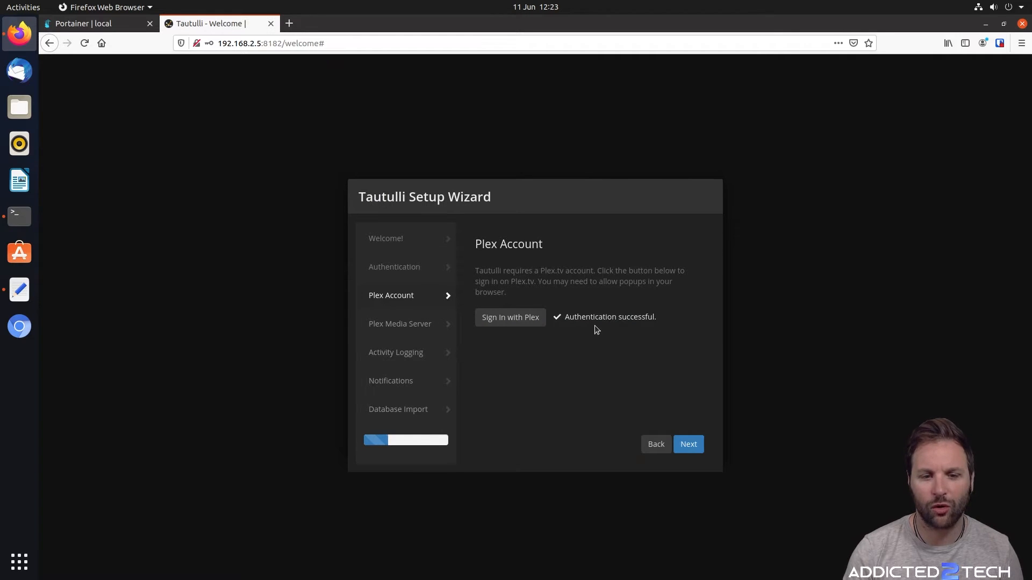
pyautogui.click(688, 444)
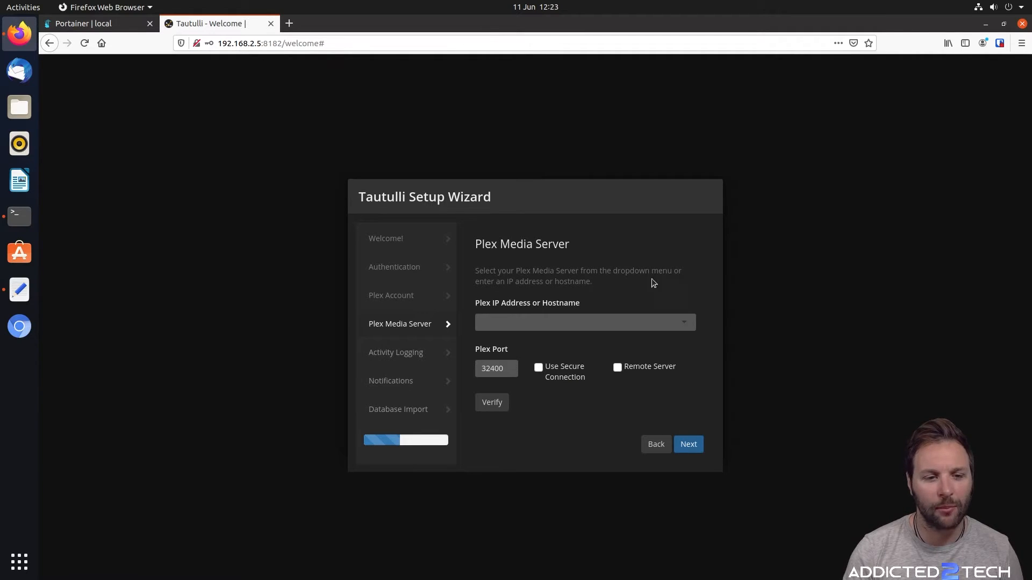
# Select SERVER5 at 192.168.2.5 as the Plex server and verify it is reachable
pyautogui.click(684, 324)
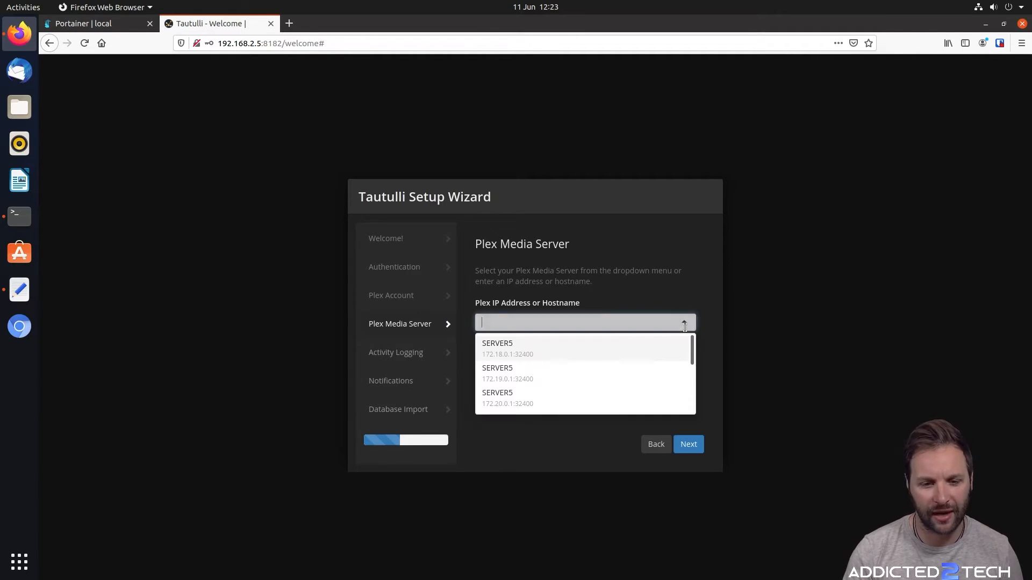
pyautogui.scroll(-3, 571, 363)
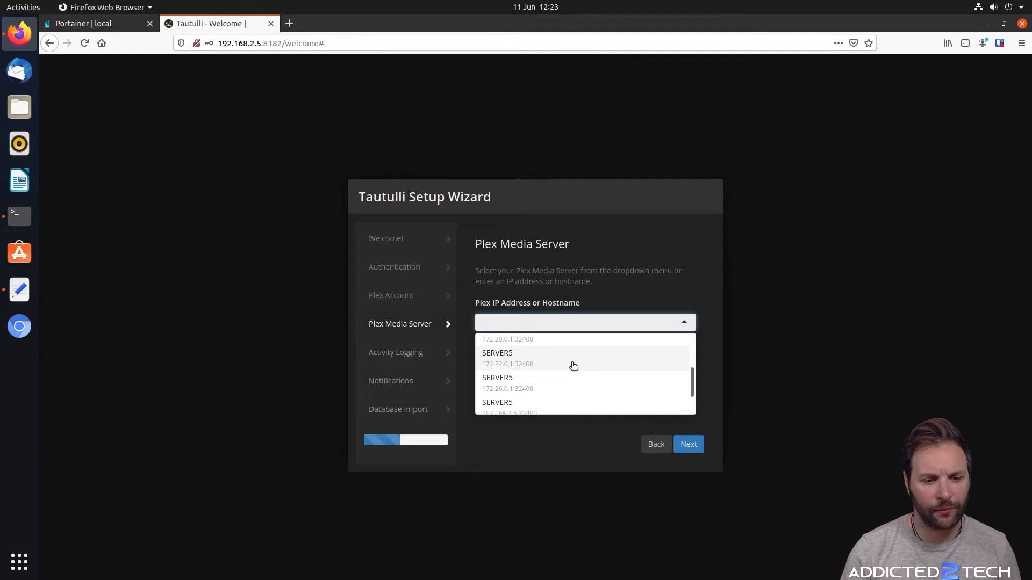
pyautogui.scroll(-1, 574, 365)
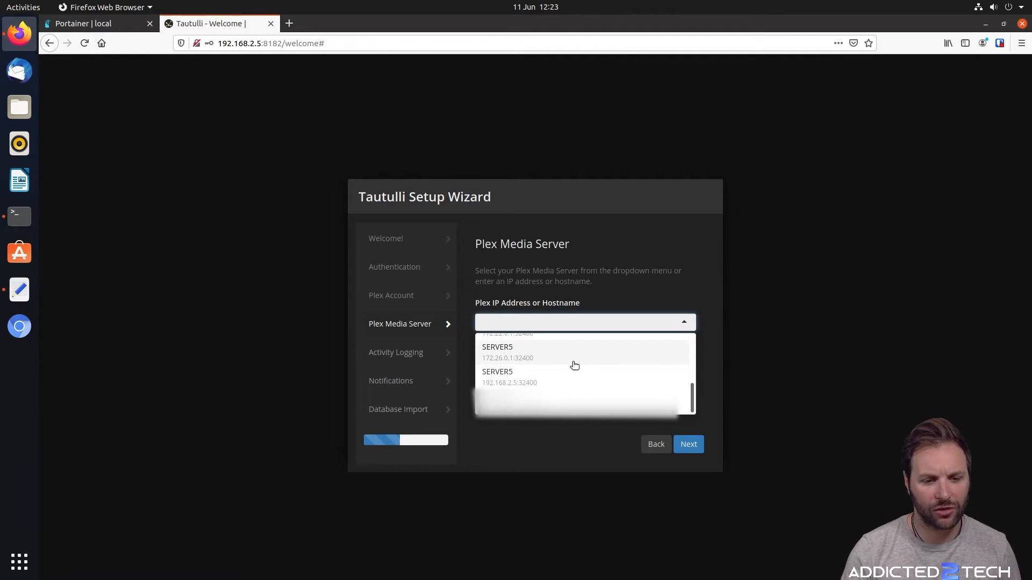
pyautogui.click(502, 385)
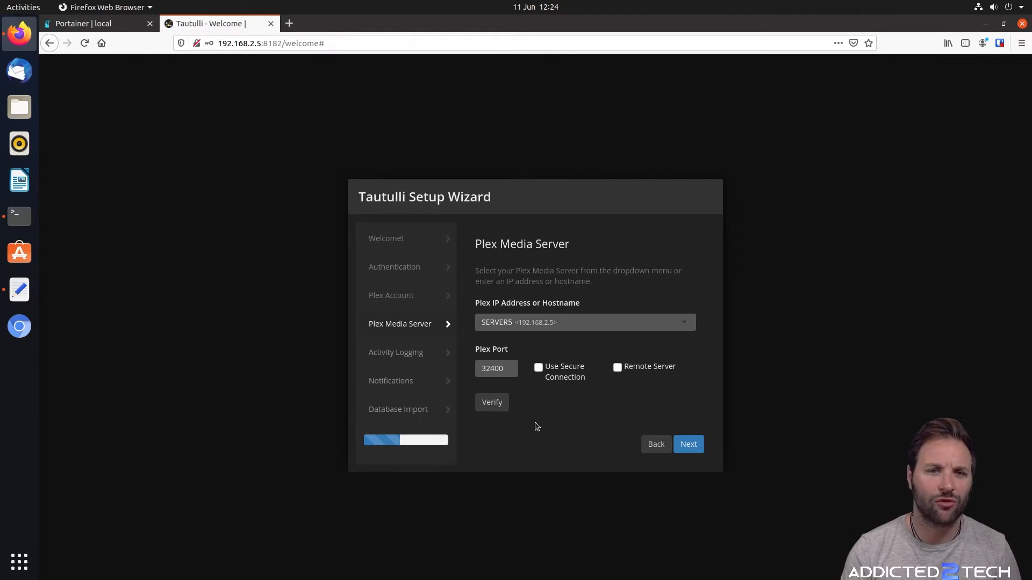
pyautogui.click(494, 407)
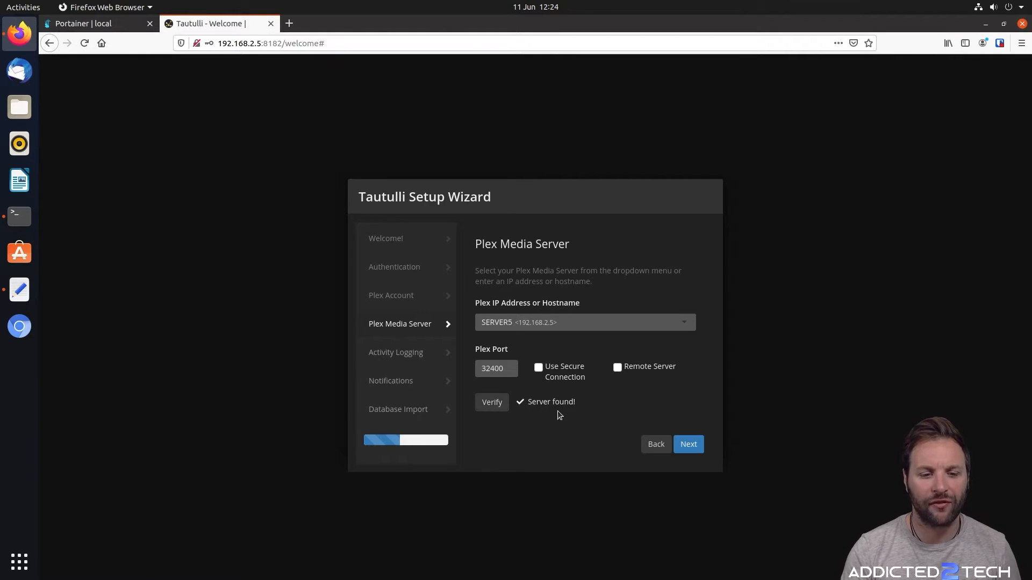
# Go through Activity Logging and Notifications to Database Import and finish the wizard
pyautogui.click(692, 450)
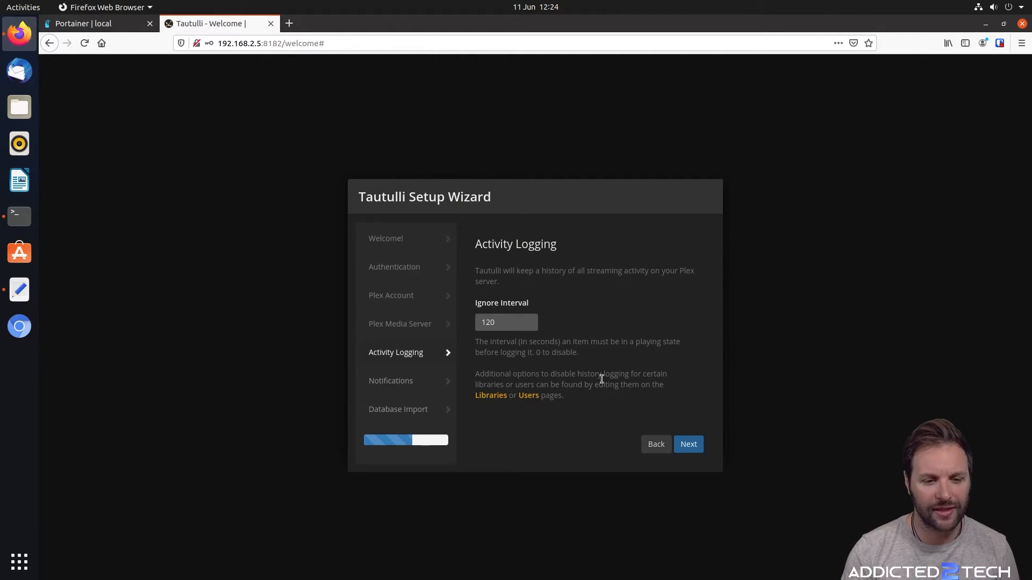
pyautogui.click(689, 445)
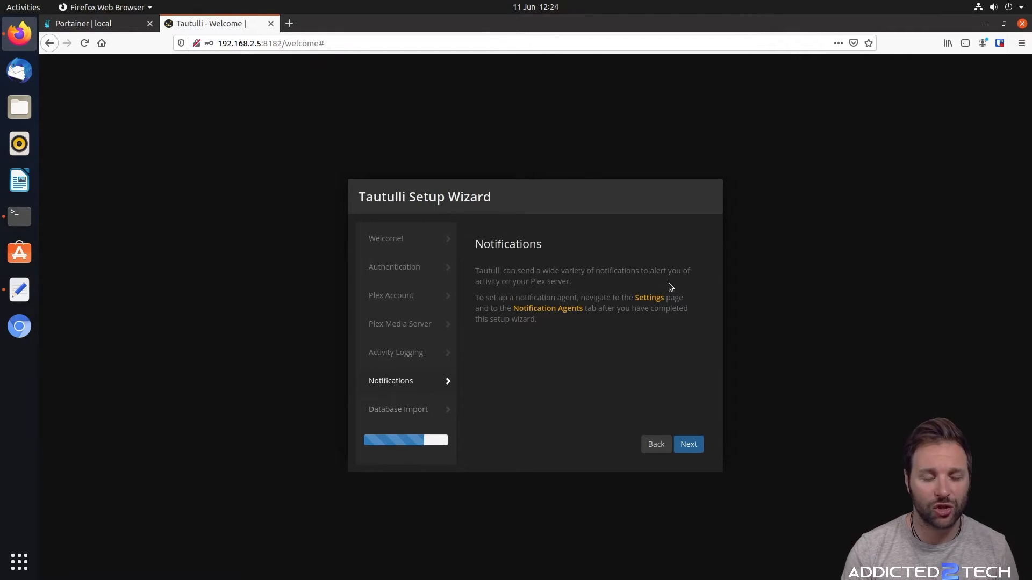
pyautogui.click(687, 444)
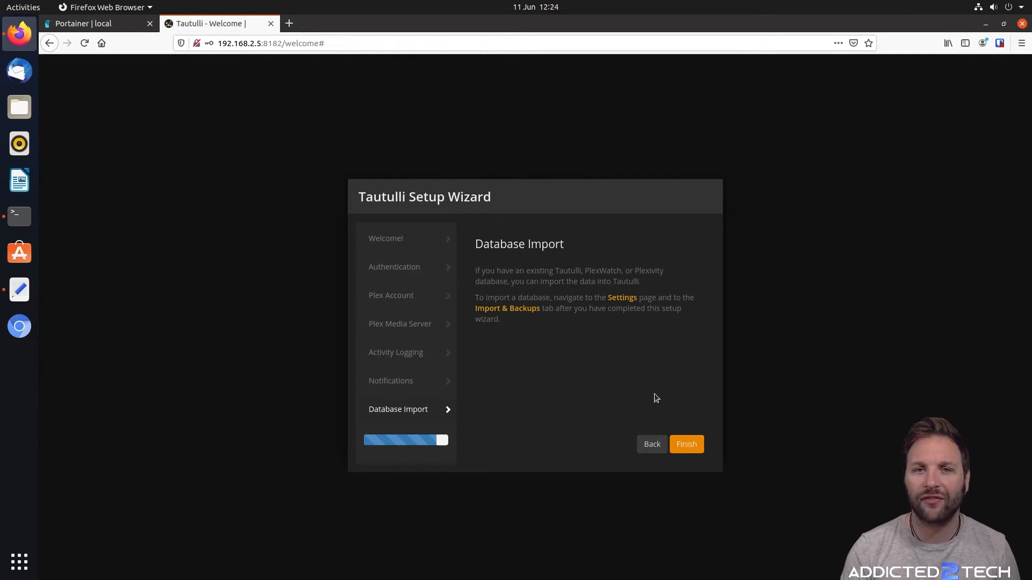
pyautogui.click(689, 446)
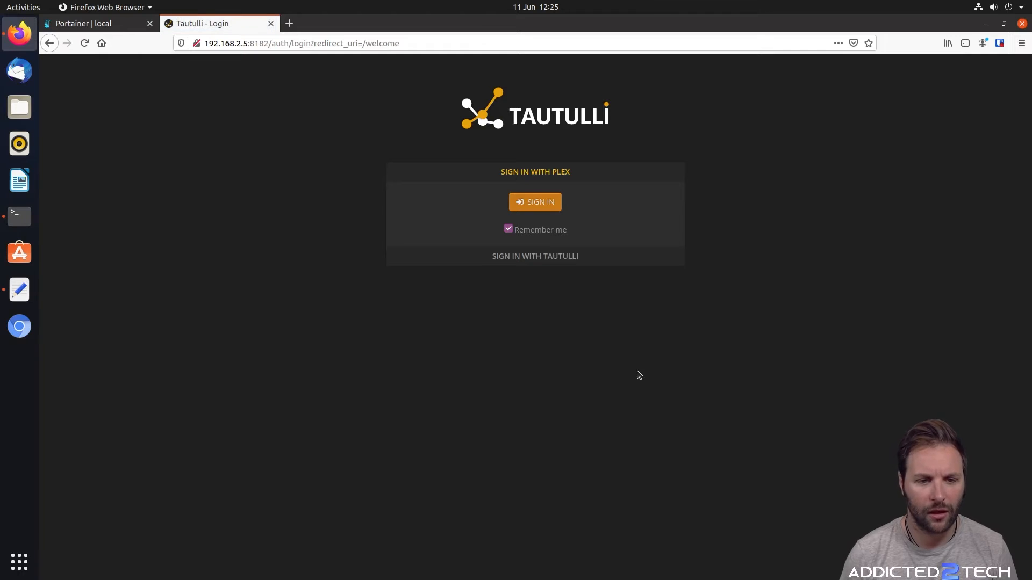
# Sign in to Tautulli with the Plex account and close the v2.7.3 update notes
pyautogui.click(541, 206)
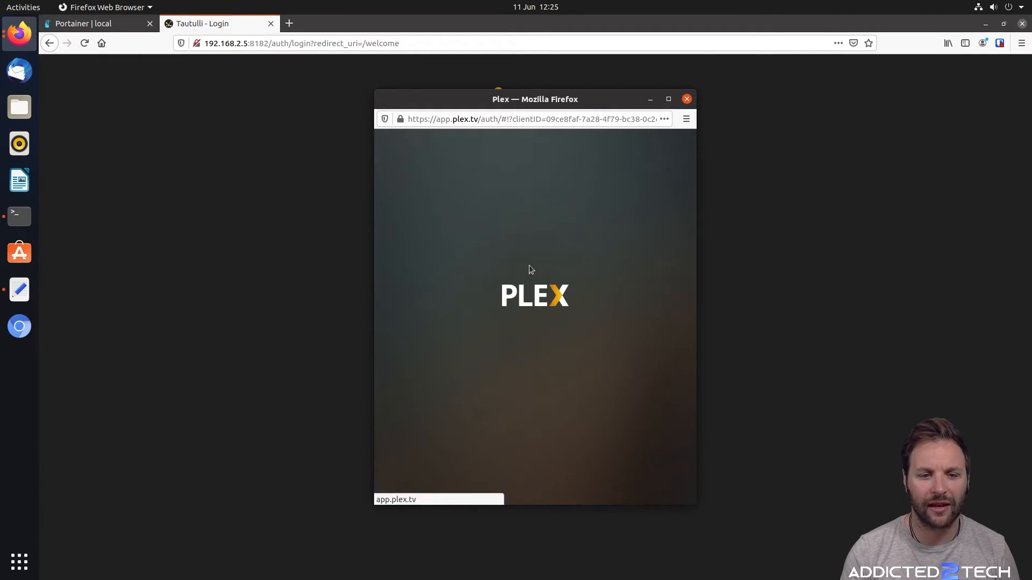
pyautogui.click(539, 414)
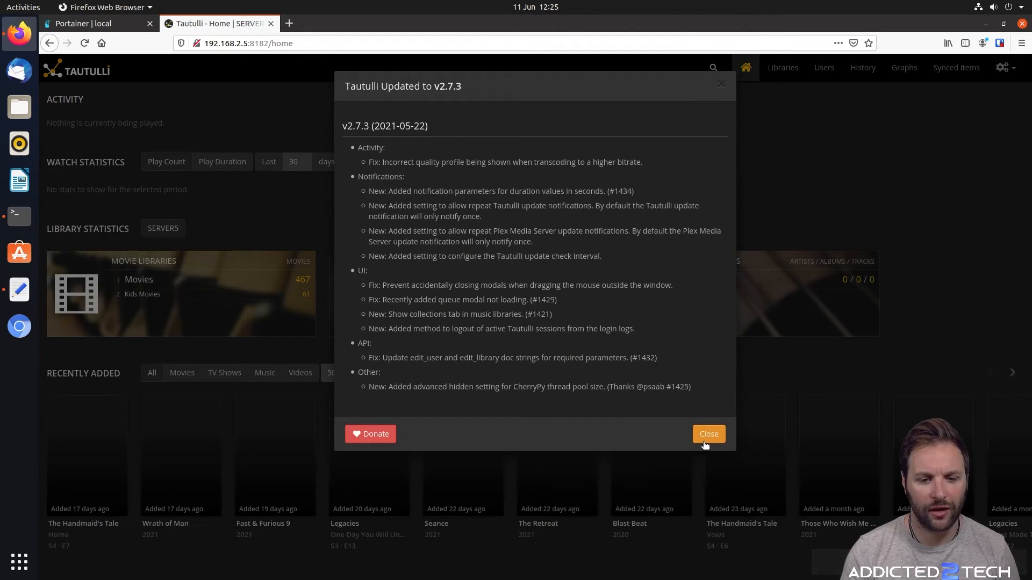
pyautogui.click(708, 434)
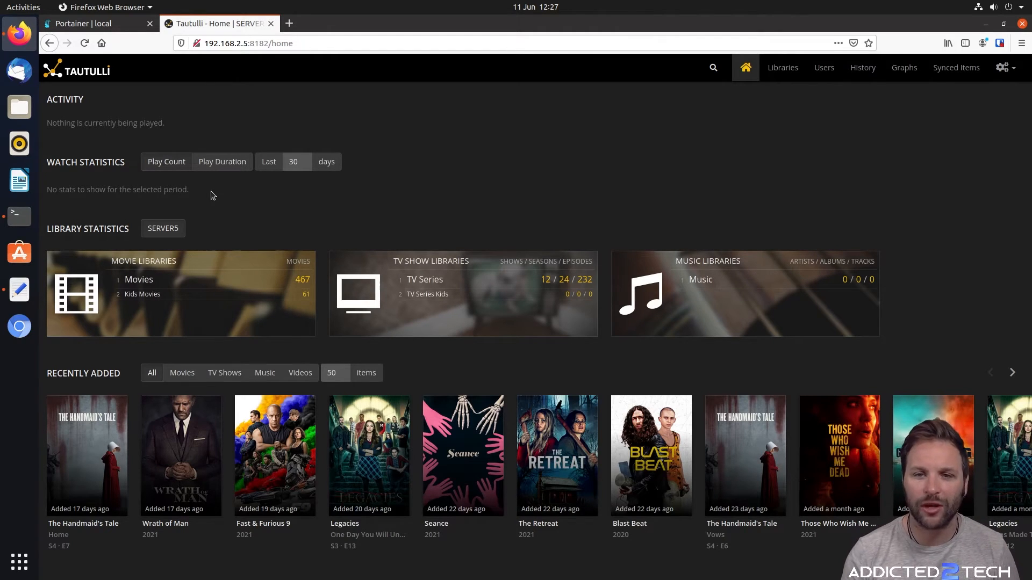
# Open Settings at the Plex Media Server section with advanced options shown
pyautogui.click(1020, 74)
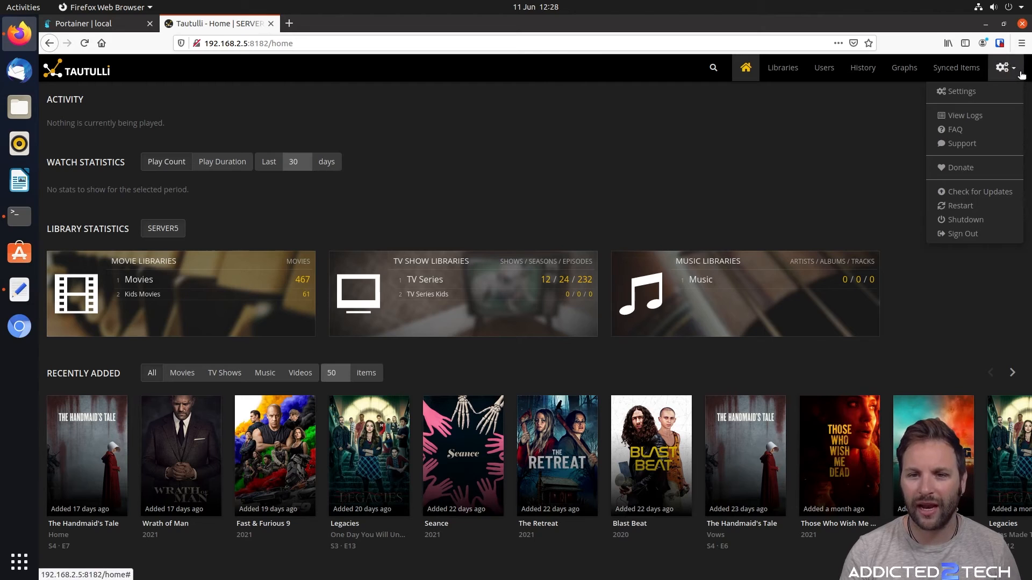
pyautogui.click(966, 92)
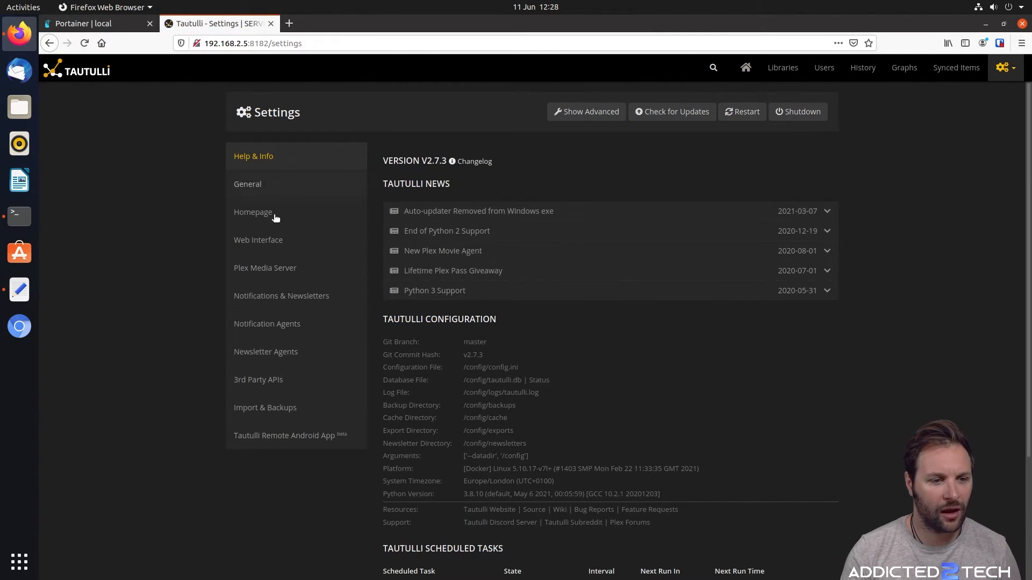
pyautogui.click(286, 275)
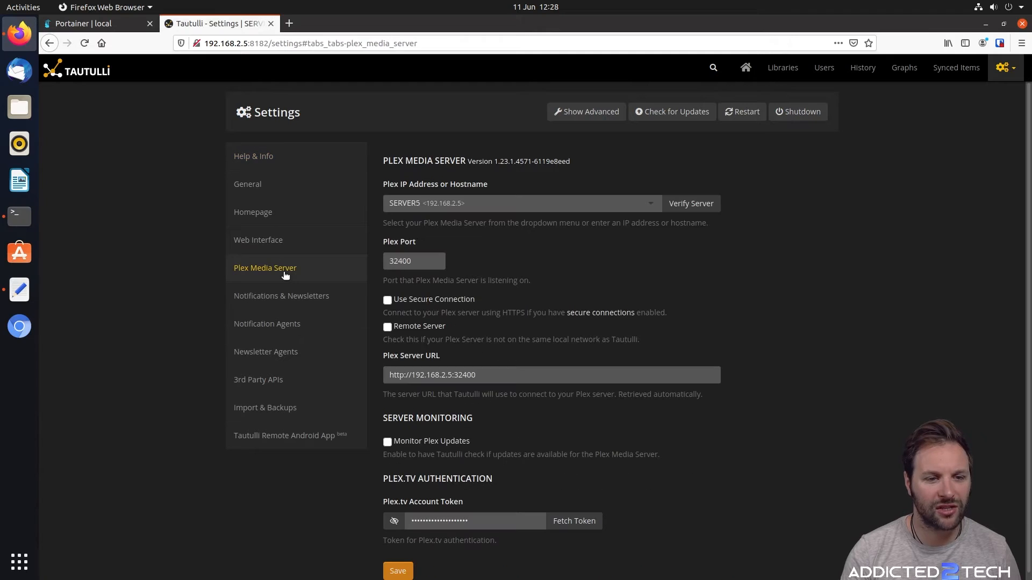
pyautogui.click(618, 113)
pyautogui.scroll(-3, 884, 236)
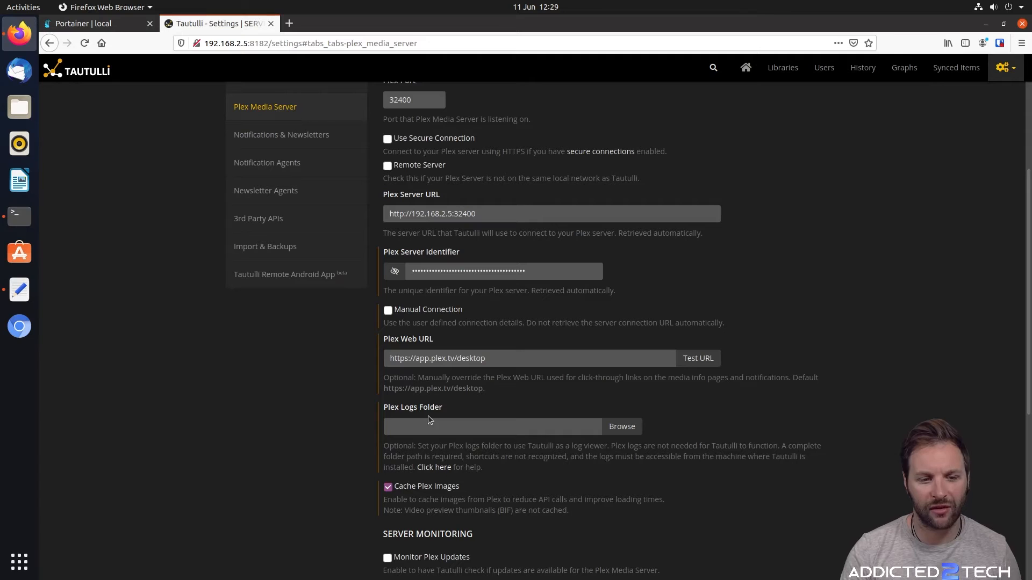
# Browse to and select /config/logs as the Plex Logs Folder
pyautogui.click(619, 430)
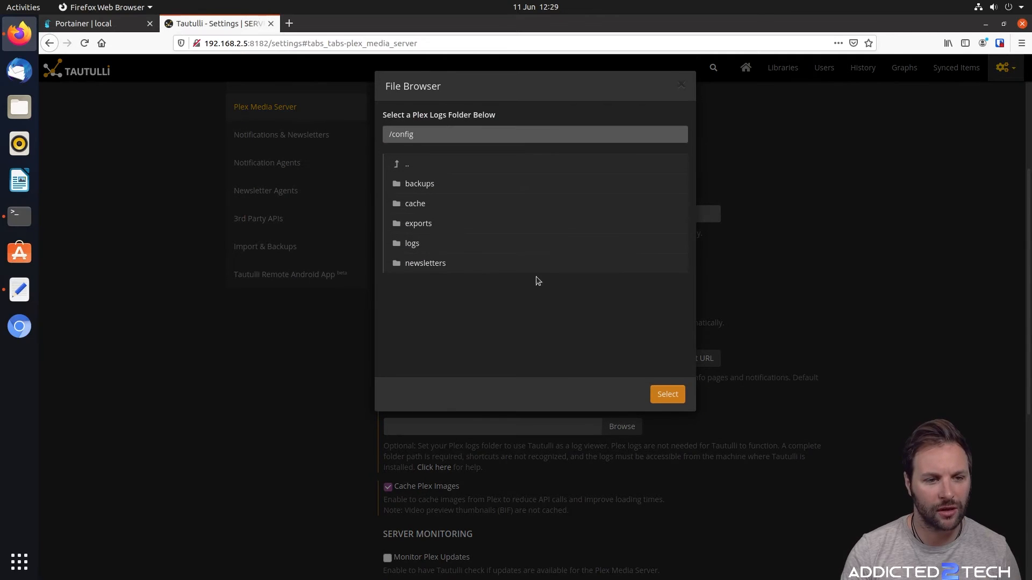
pyautogui.click(414, 246)
pyautogui.click(666, 394)
pyautogui.scroll(-5, 889, 396)
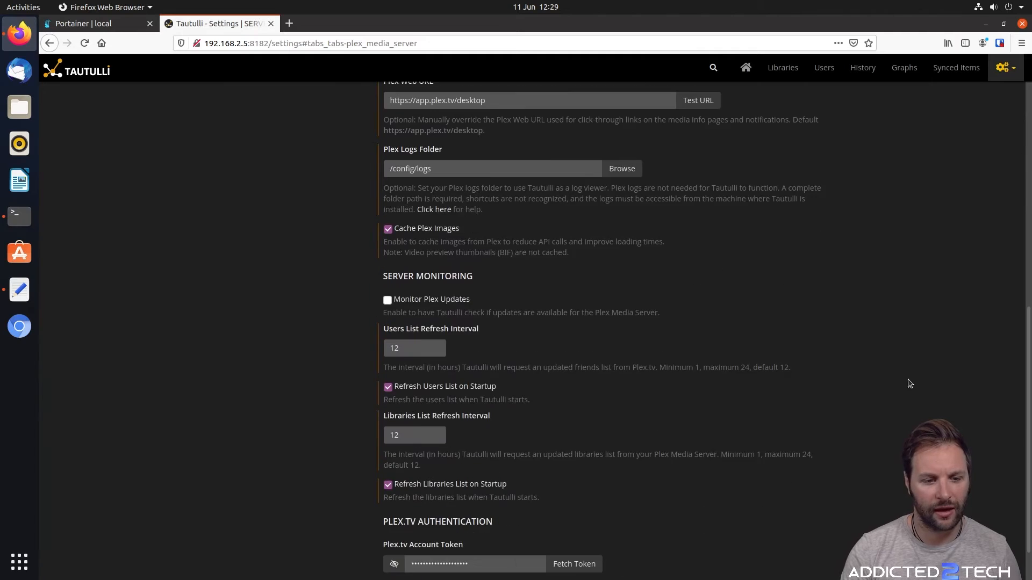
pyautogui.scroll(-1, 911, 371)
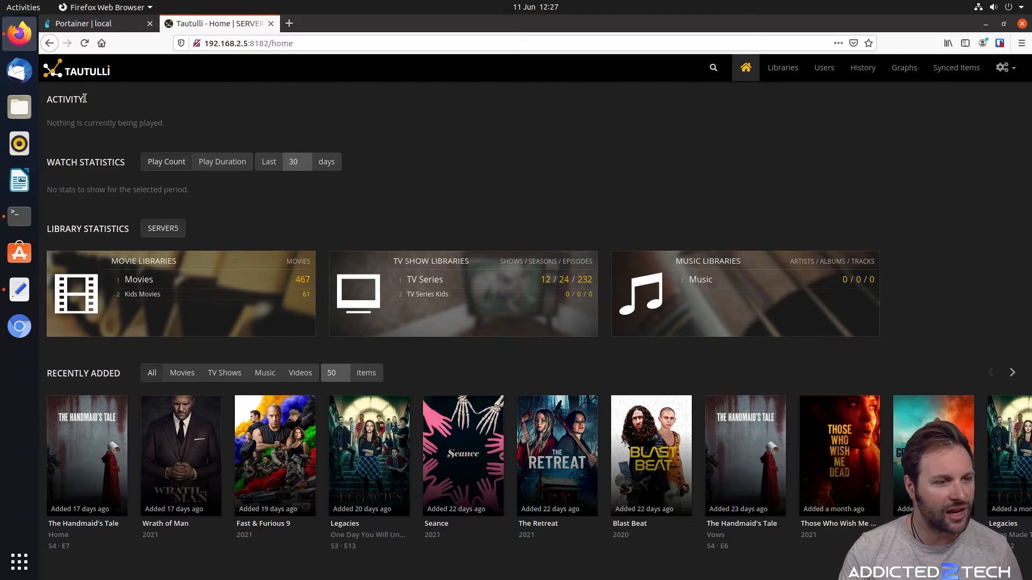
# Show the All Libraries page with five libraries, including Movies (467) and TV Series (232)
pyautogui.moveTo(173, 127)
pyautogui.mouseDown()
pyautogui.moveTo(68, 123)
pyautogui.moveTo(180, 133)
pyautogui.mouseUp()
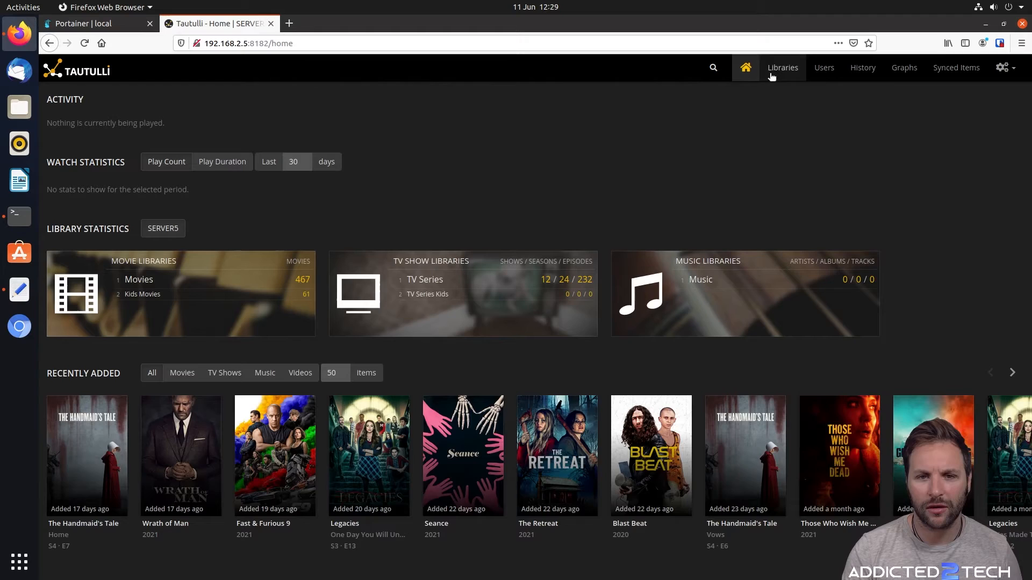
pyautogui.click(782, 68)
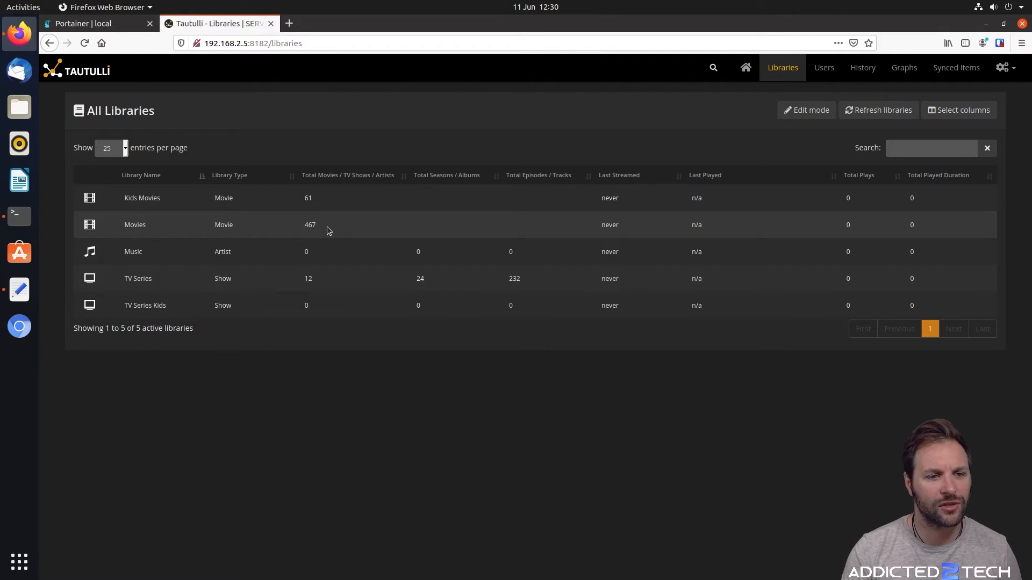
# Review the All Users list of two users with zero plays, then view the empty History page
pyautogui.click(269, 228)
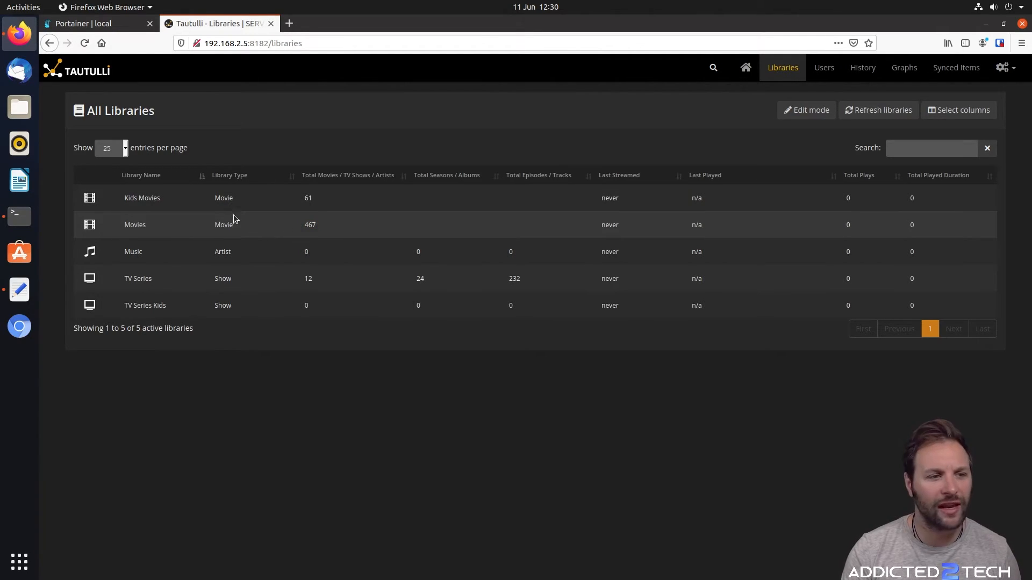
pyautogui.click(829, 70)
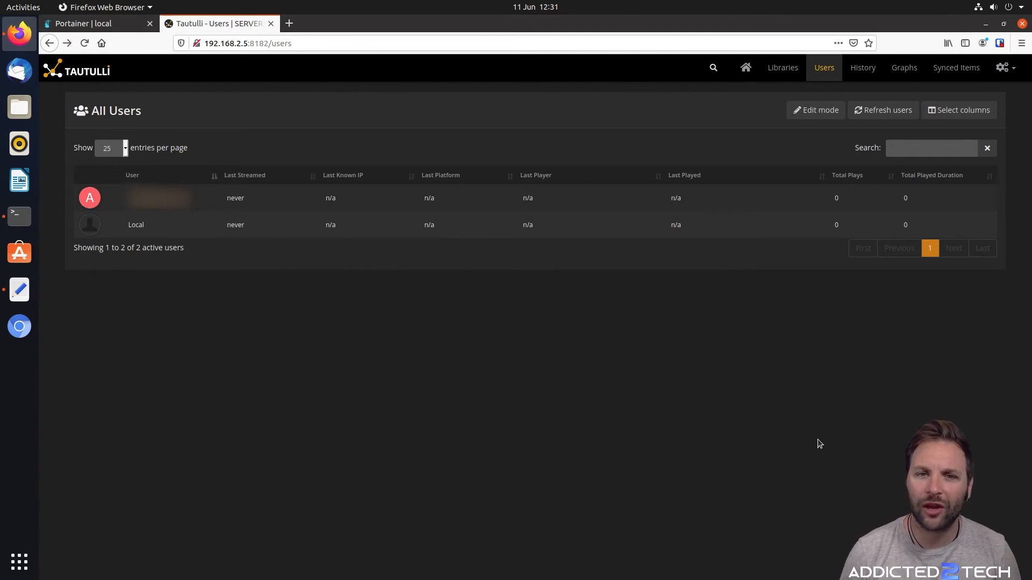
pyautogui.click(863, 68)
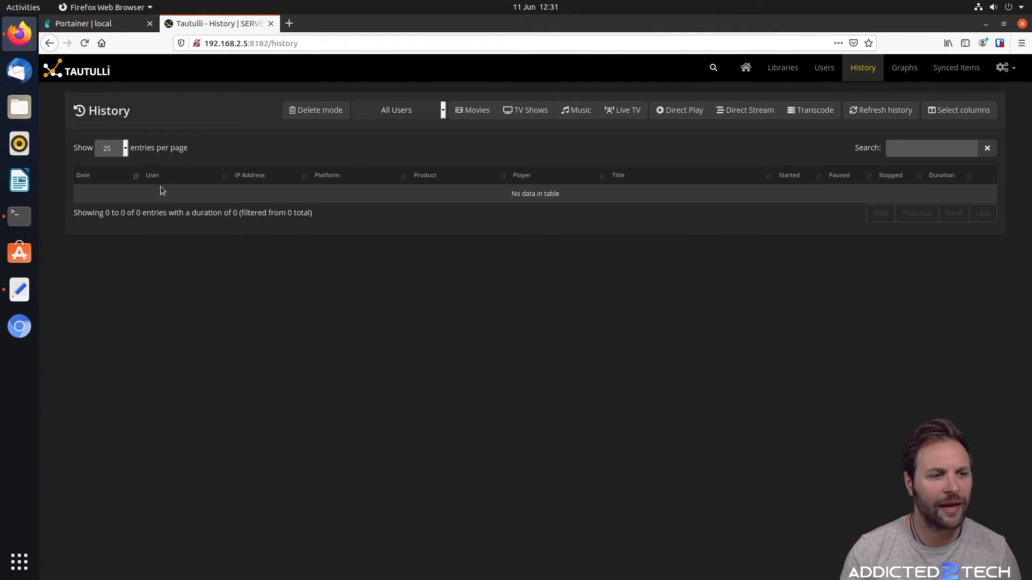
# View Graphs and the empty Synced Items page, then open Settings at Help & Info (V2.7.3)
pyautogui.click(895, 71)
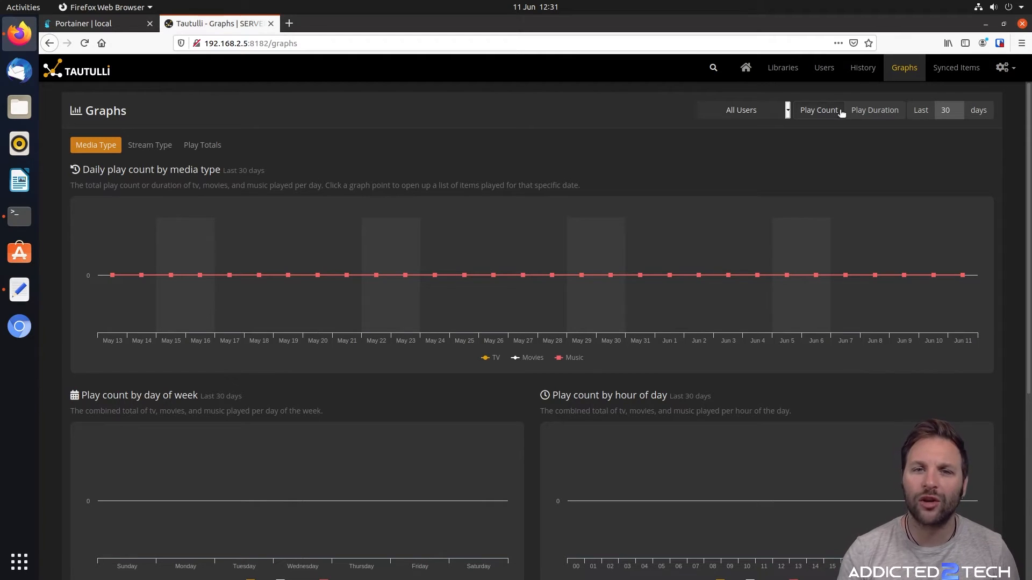
pyautogui.click(956, 73)
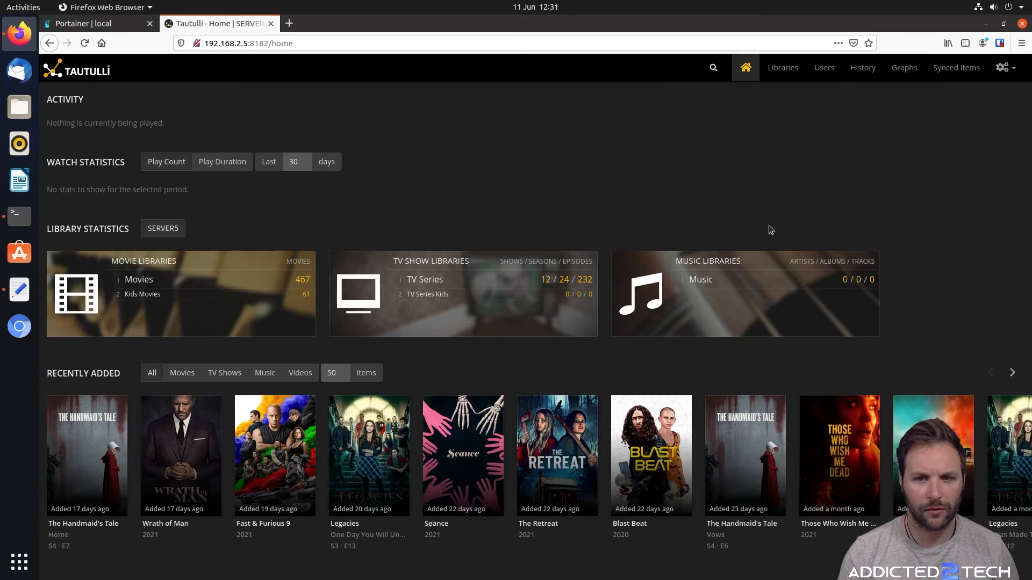
pyautogui.click(1005, 68)
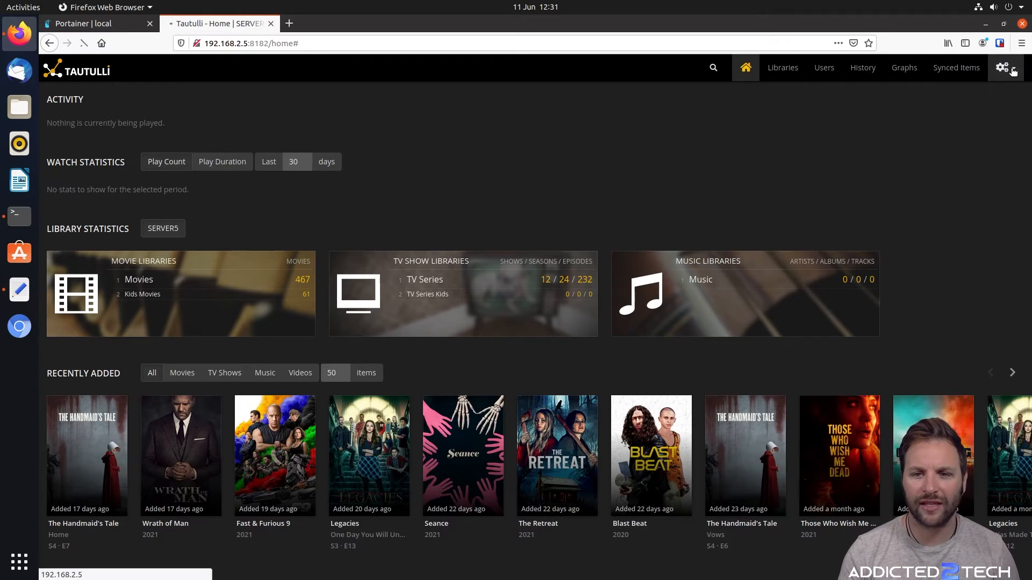
pyautogui.click(1003, 69)
pyautogui.click(961, 100)
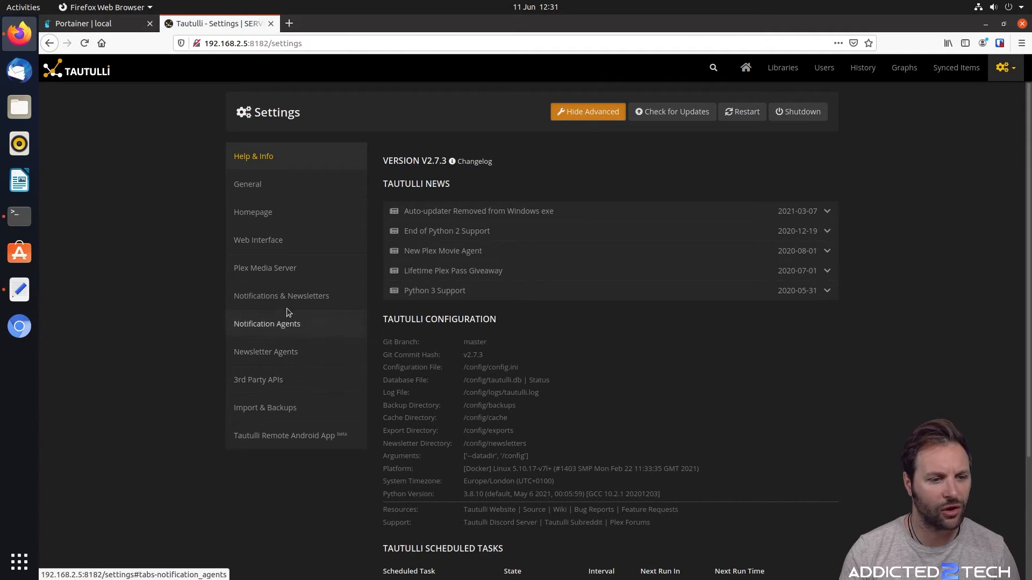
# Under Notification Agents, open Add a Notification Agent and browse agents from Boxcar to Zapier
pyautogui.click(293, 326)
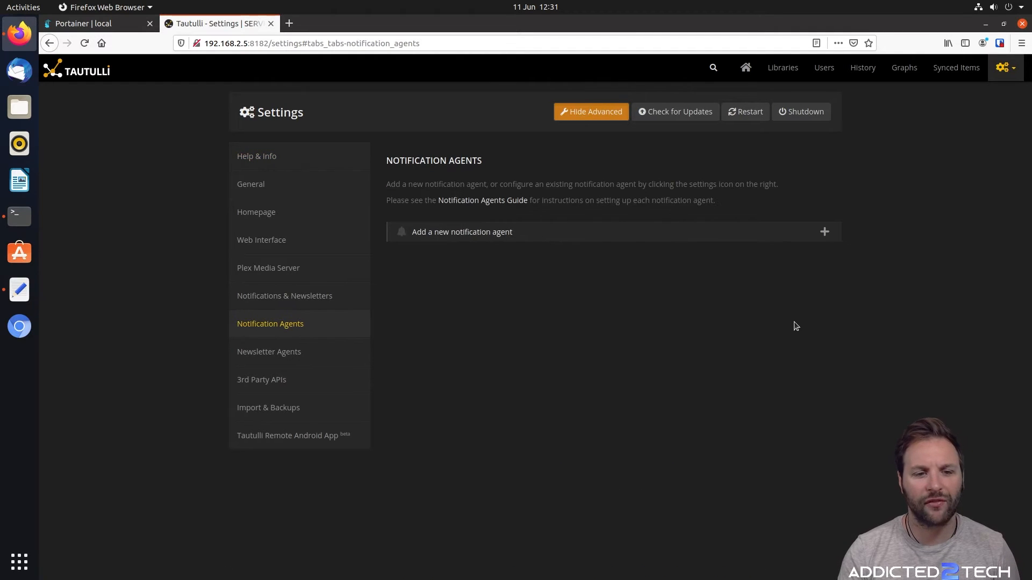
pyautogui.click(823, 232)
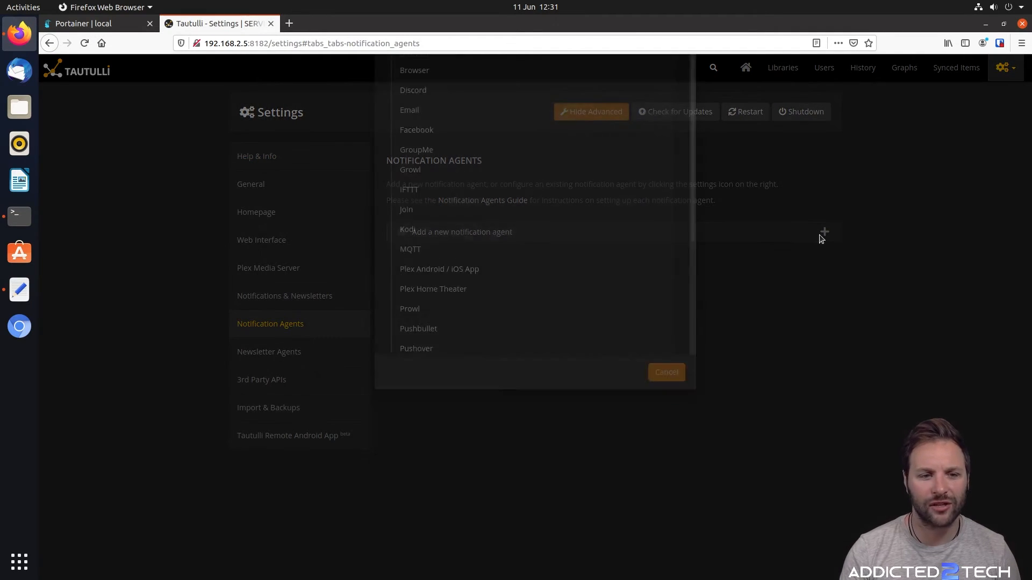
pyautogui.scroll(-1, 484, 133)
pyautogui.scroll(1, 479, 137)
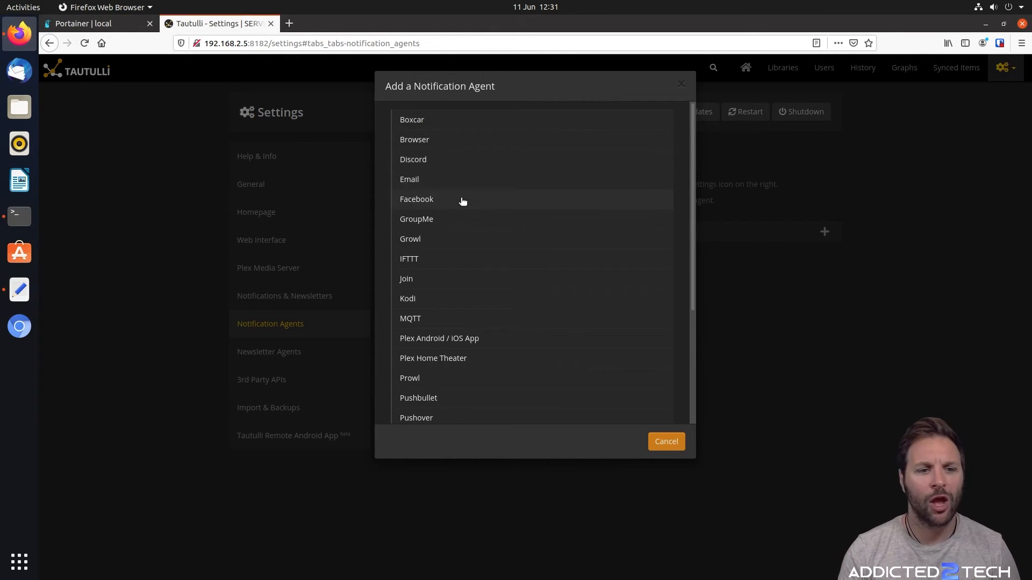
pyautogui.scroll(-5, 482, 216)
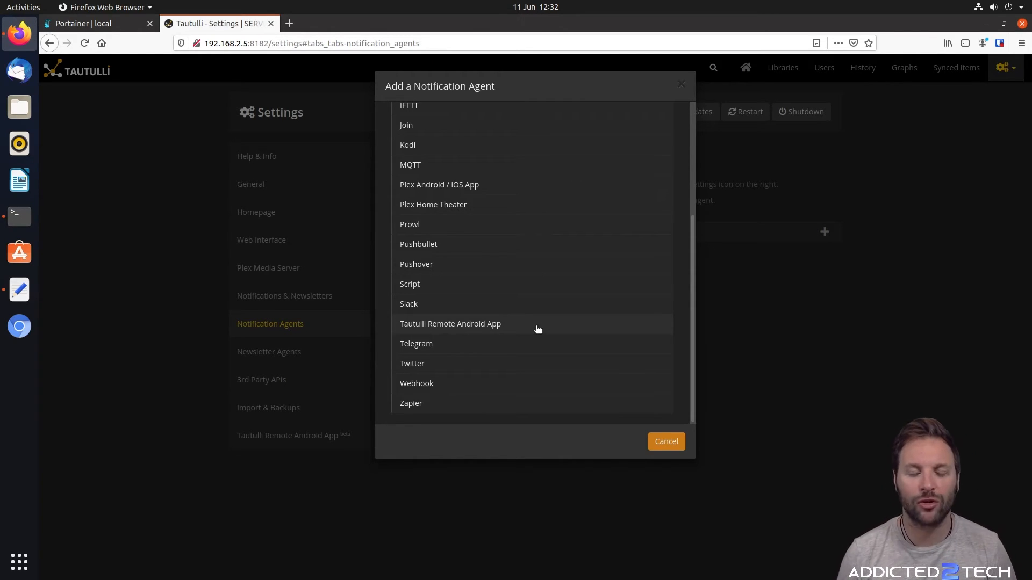
pyautogui.scroll(3, 575, 288)
pyautogui.scroll(-3, 483, 371)
pyautogui.scroll(3, 501, 398)
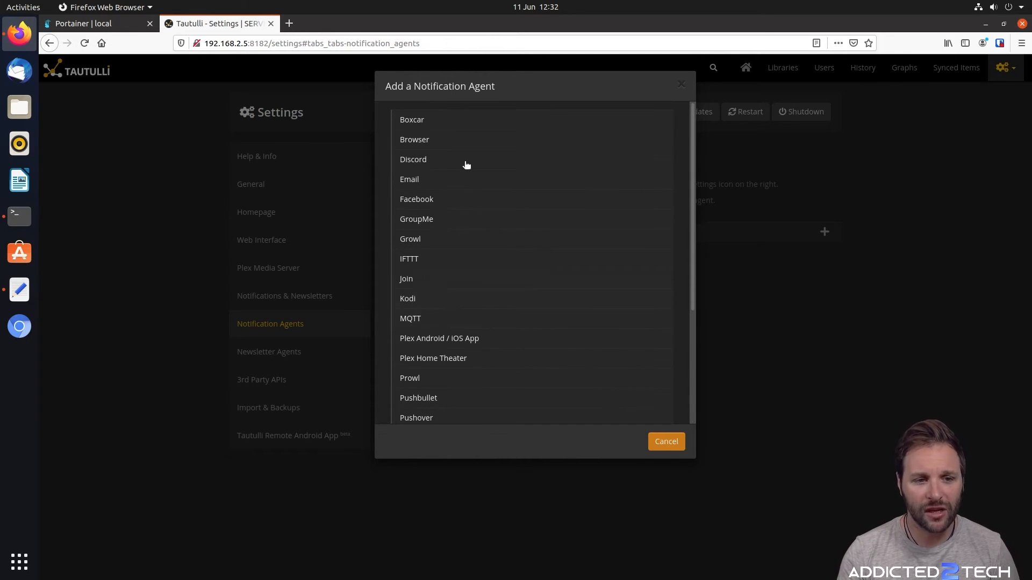
# Add an Email notification agent and inspect its From and To address fields
pyautogui.click(436, 180)
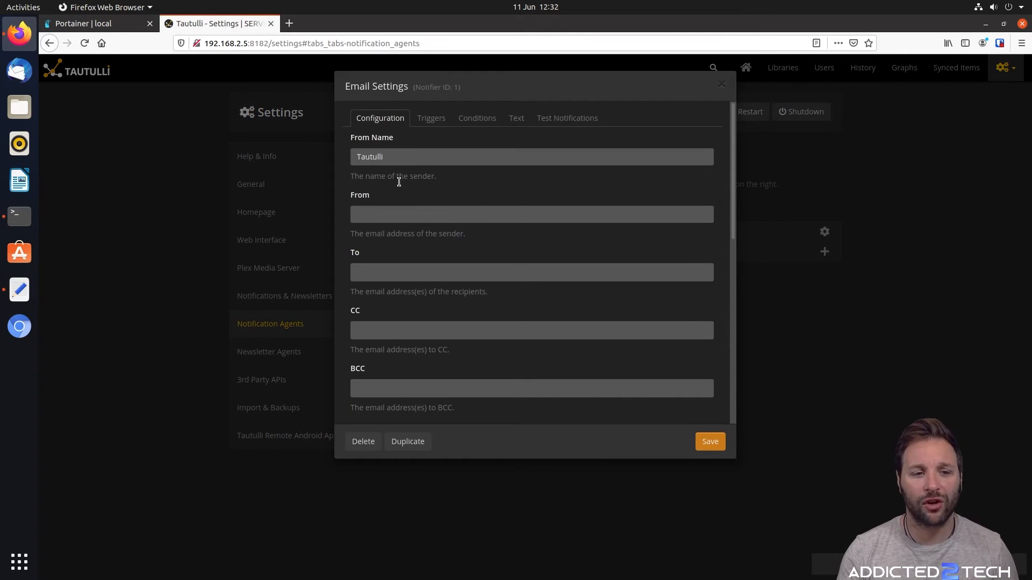
pyautogui.click(400, 216)
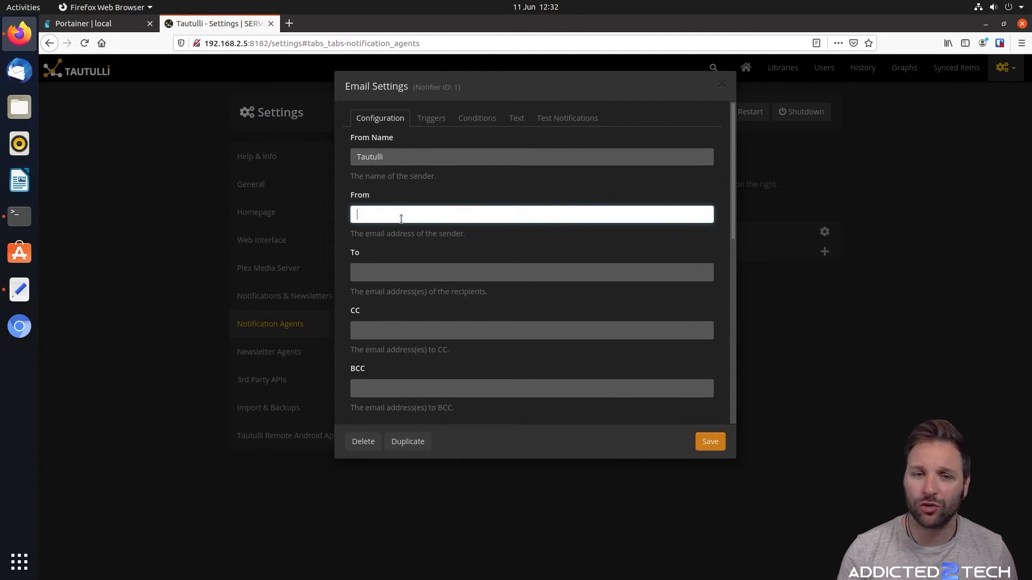
pyautogui.moveTo(485, 231); pyautogui.dragTo(398, 232)
pyautogui.click(389, 213)
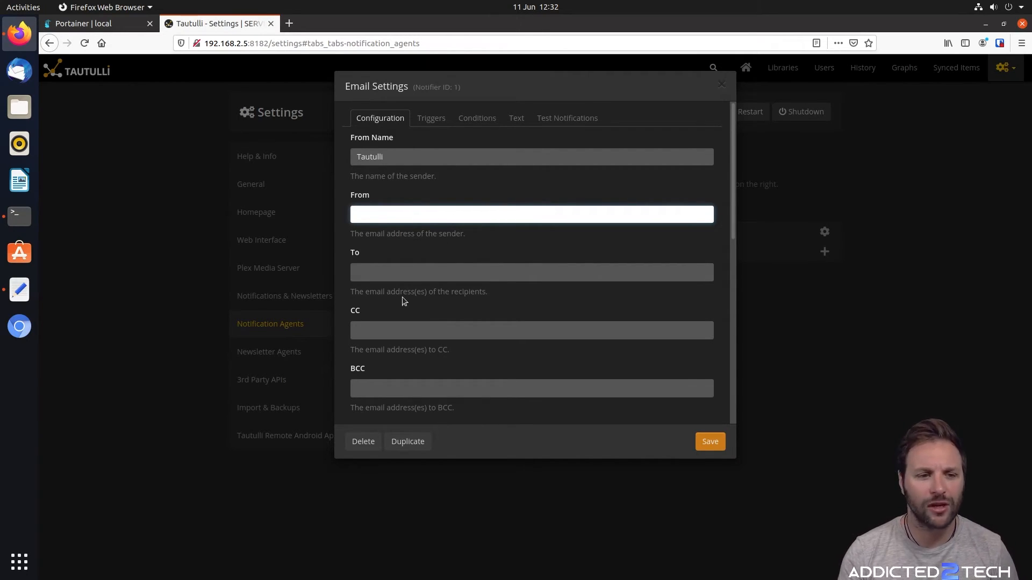
pyautogui.click(397, 267)
pyautogui.click(430, 247)
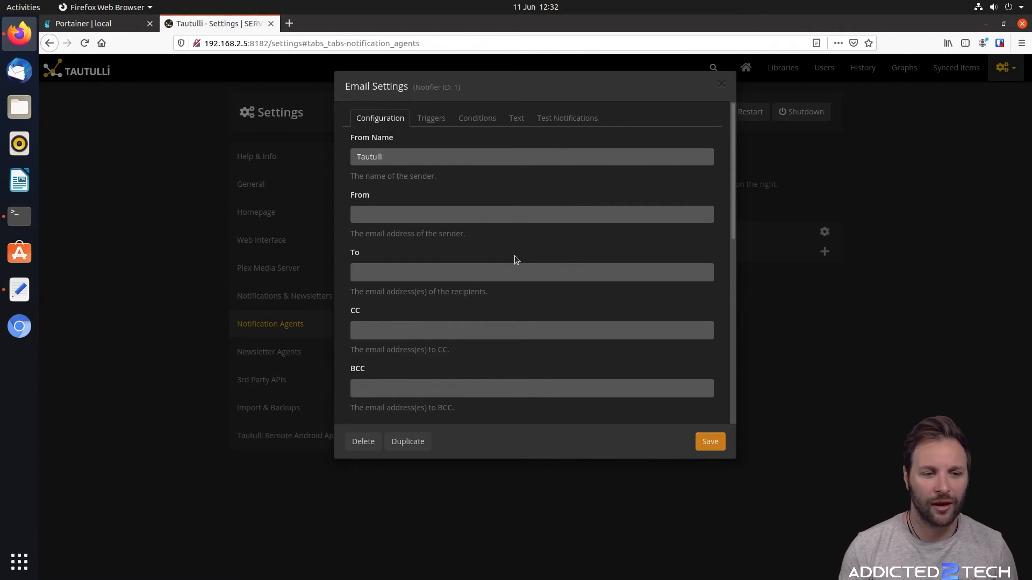
pyautogui.click(528, 270)
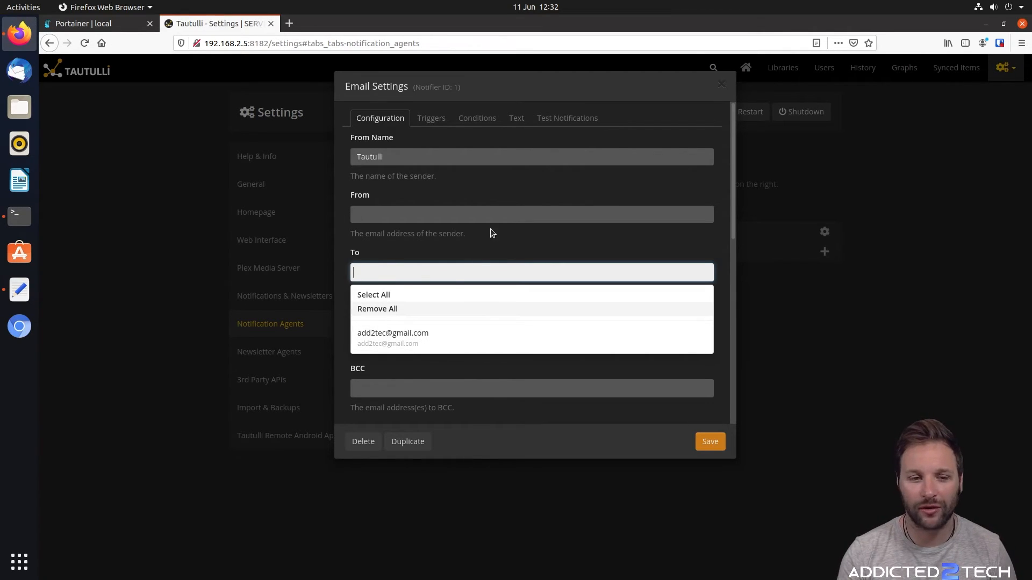
pyautogui.click(513, 238)
# Review the Email agent's SMTP options: port 465, SSL/TLS encryption, HTML support enabled
pyautogui.scroll(-3, 504, 240)
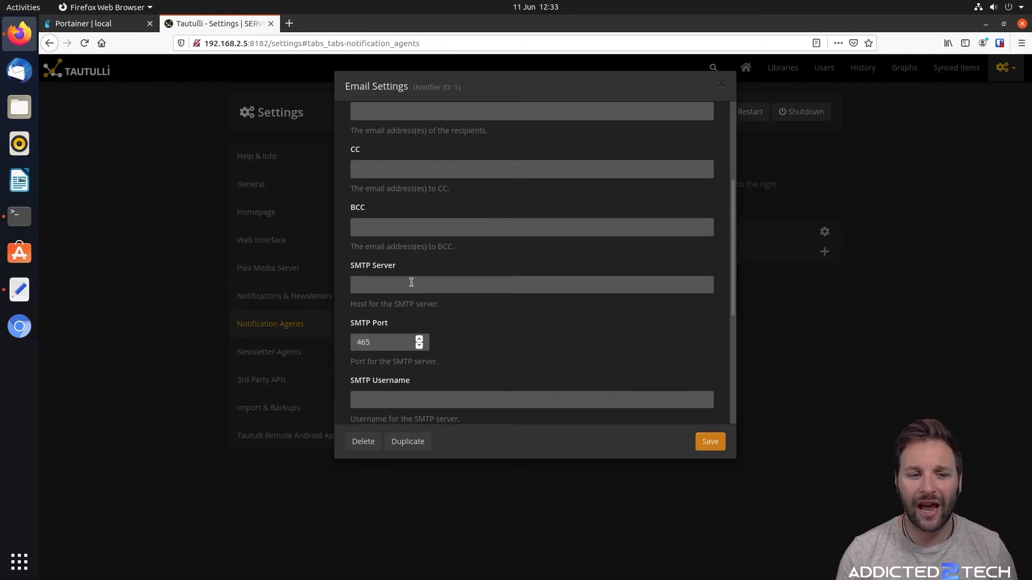
pyautogui.scroll(-2, 450, 263)
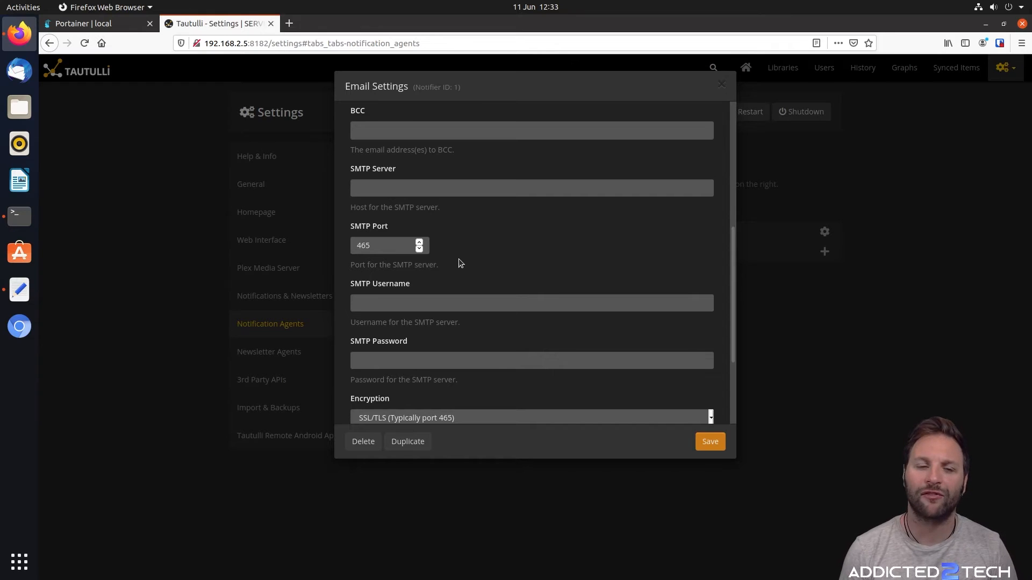
pyautogui.scroll(-3, 467, 257)
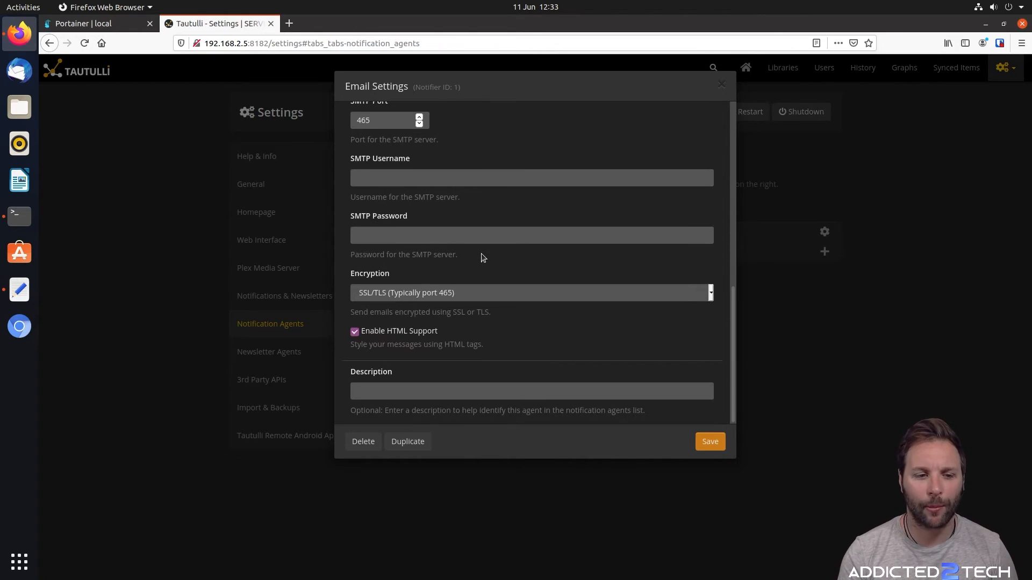
pyautogui.scroll(7, 481, 253)
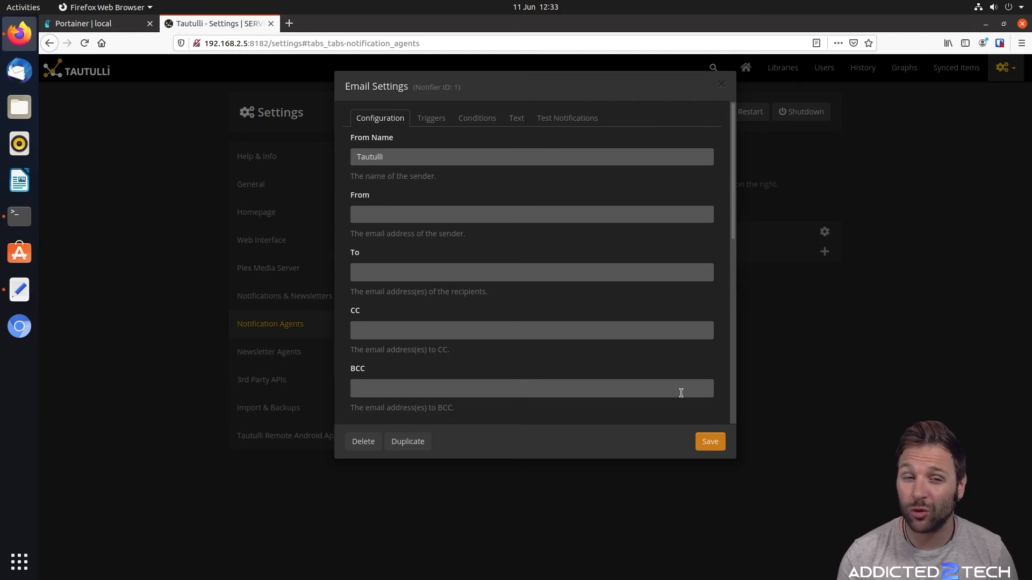
# Set the Email agent to trigger on Playback Error, leaving its other playback triggers unticked
pyautogui.click(431, 124)
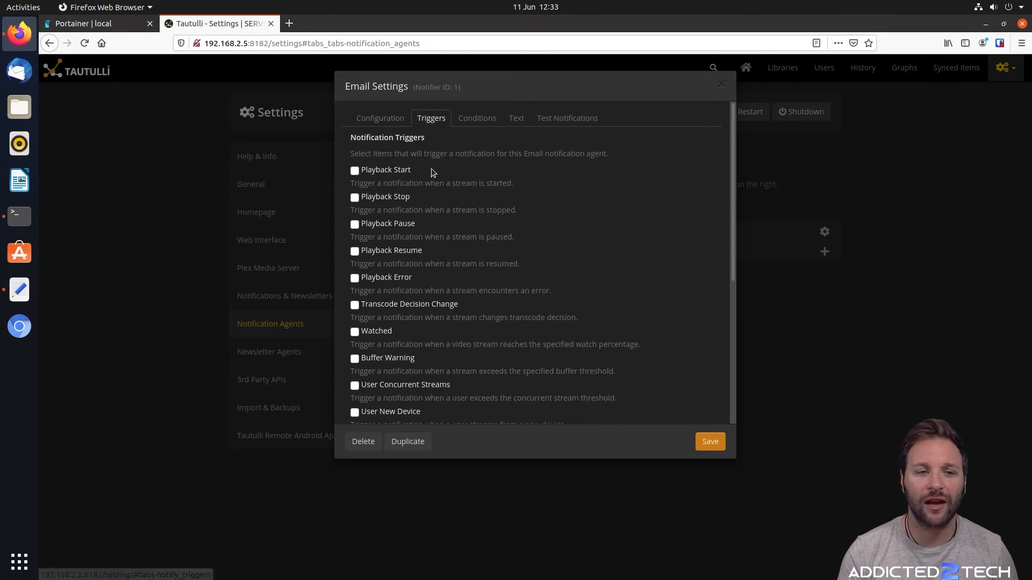
pyautogui.click(386, 119)
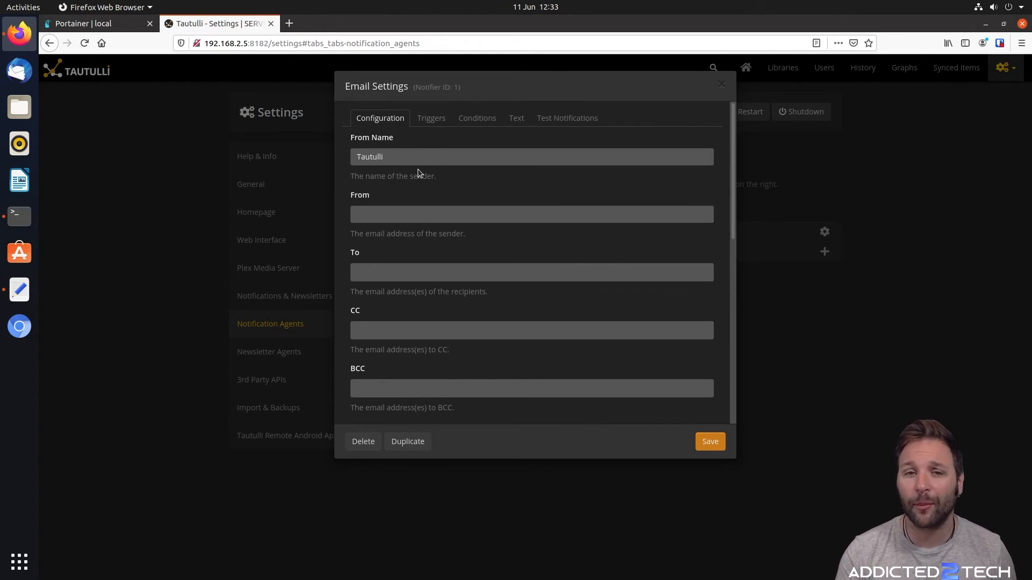
pyautogui.scroll(-9, 424, 182)
pyautogui.scroll(8, 441, 215)
pyautogui.scroll(2, 449, 129)
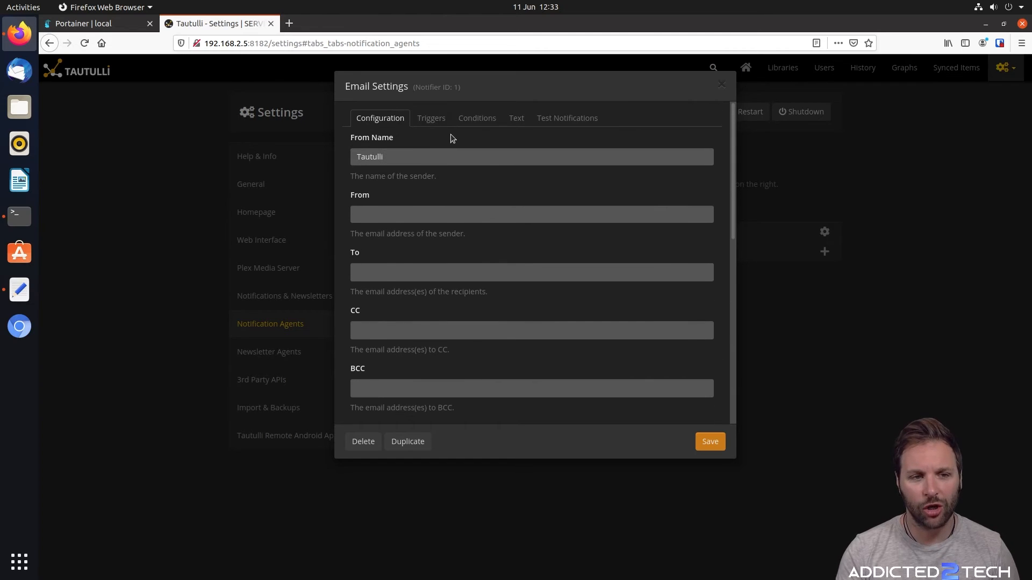
pyautogui.click(434, 124)
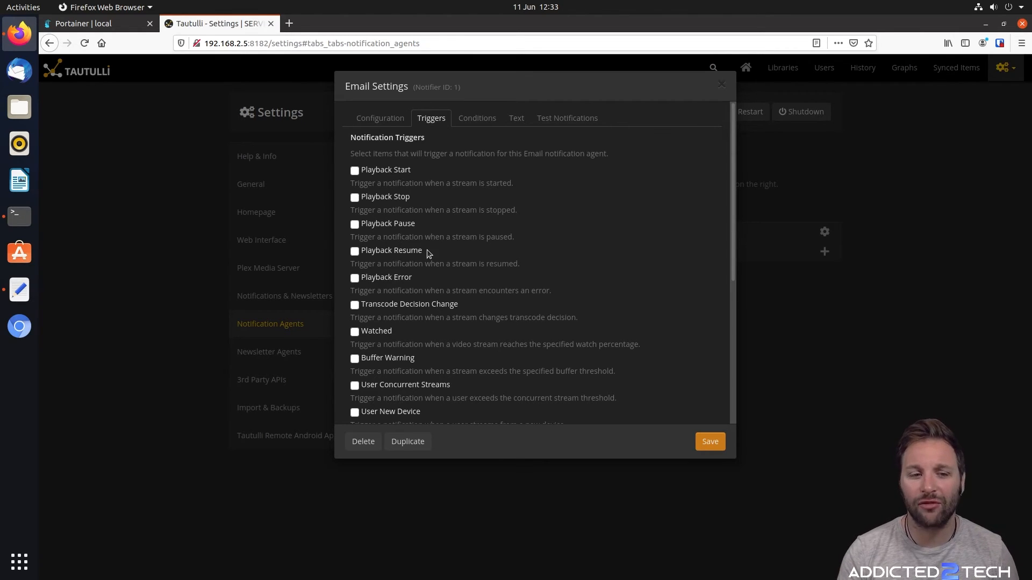
pyautogui.scroll(-1, 432, 260)
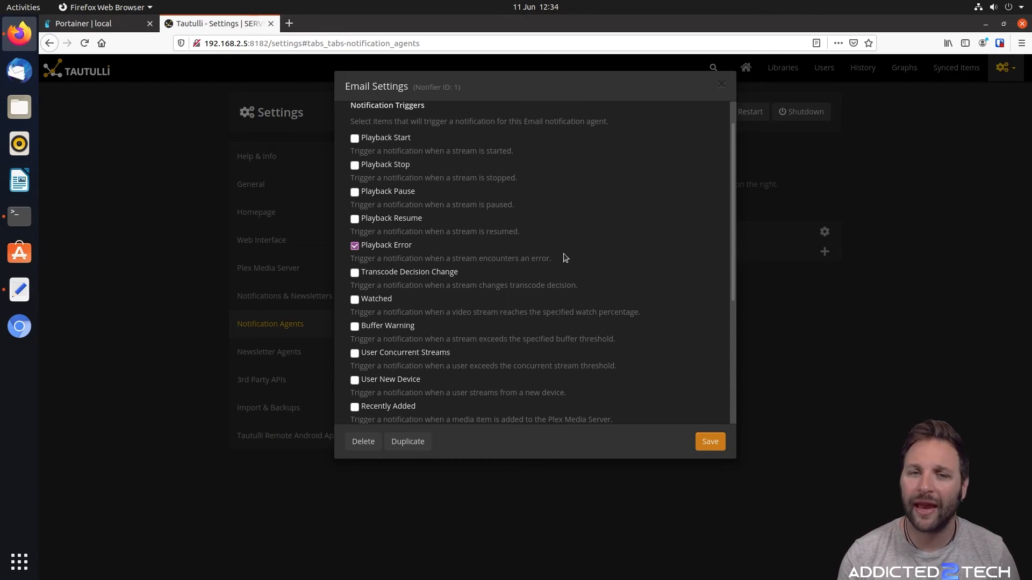
pyautogui.scroll(1, 425, 263)
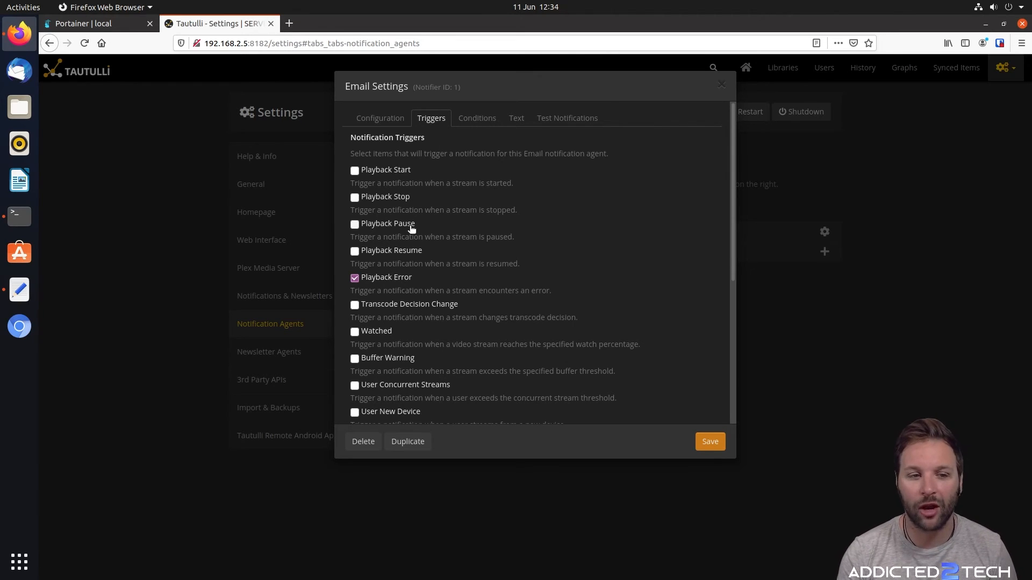
# Enable the Tautulli Update Available and Tautulli Database Corruption triggers for the Email agent
pyautogui.scroll(-2, 465, 225)
pyautogui.scroll(-2, 398, 181)
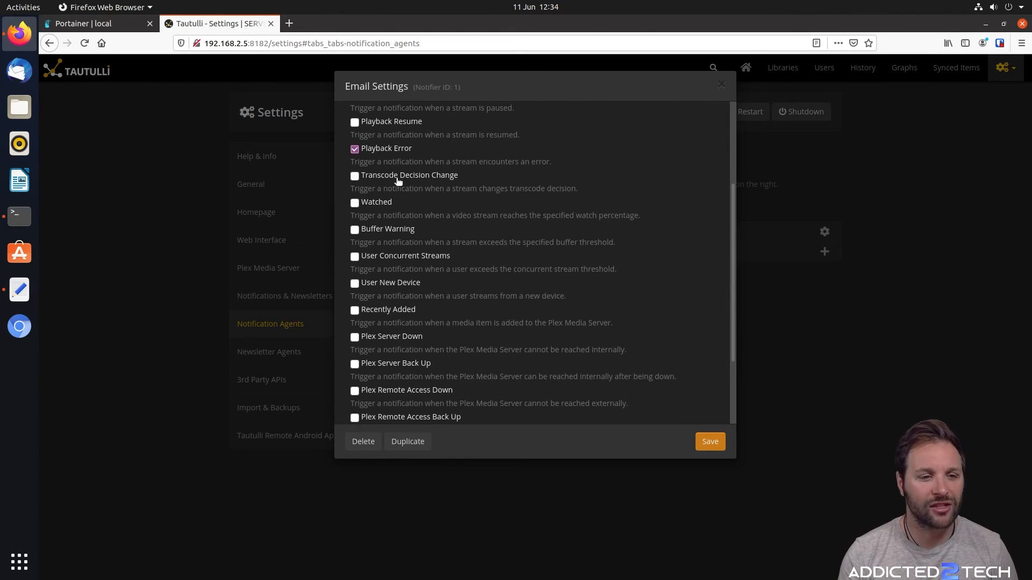
pyautogui.scroll(-1, 424, 194)
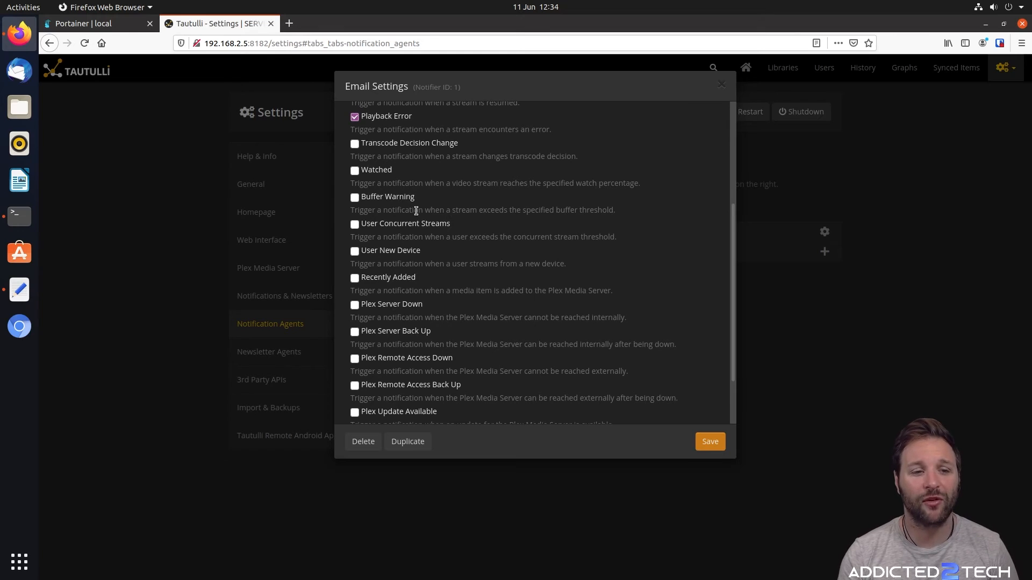
pyautogui.scroll(-2, 416, 282)
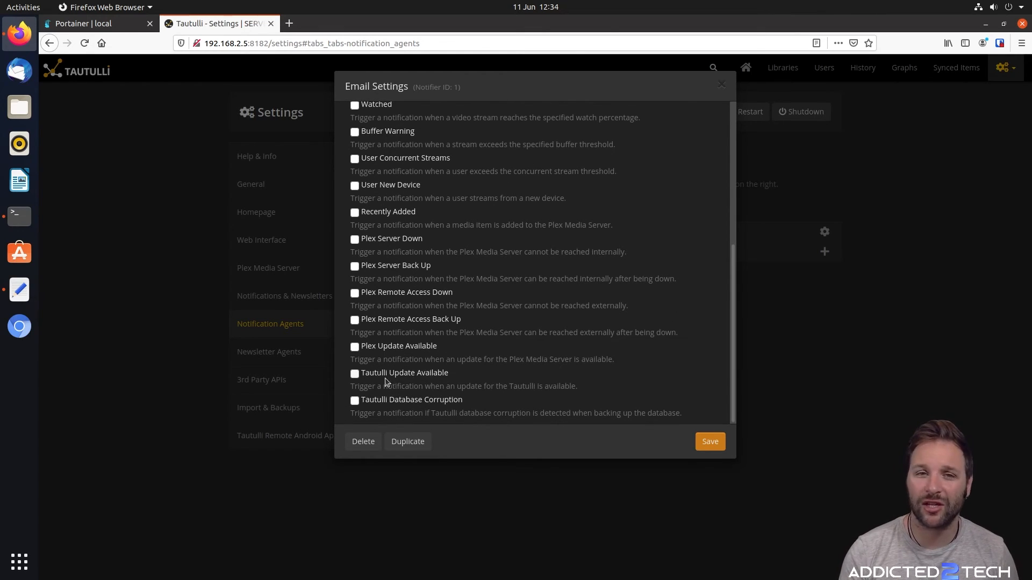
pyautogui.click(354, 374)
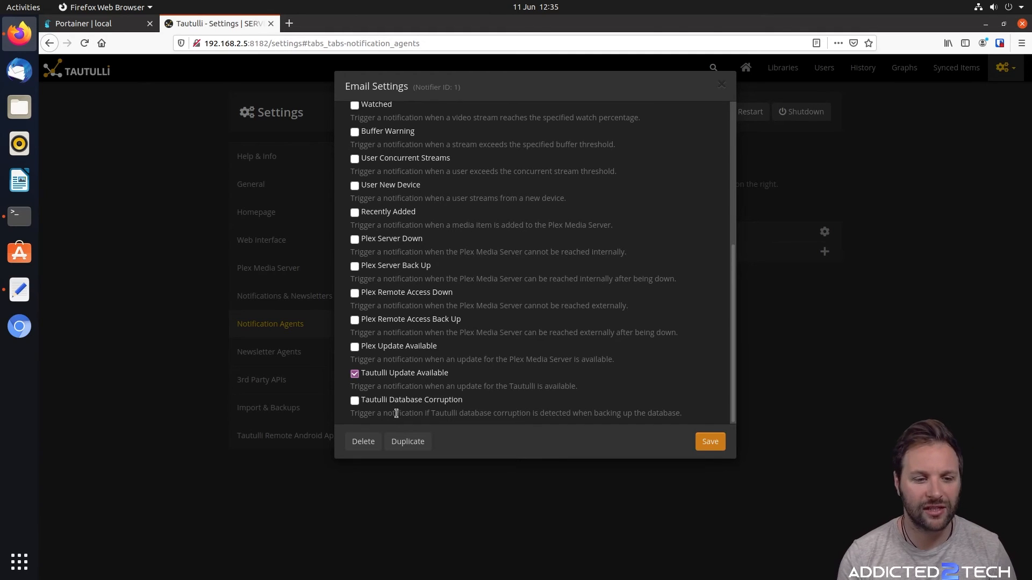
pyautogui.click(357, 405)
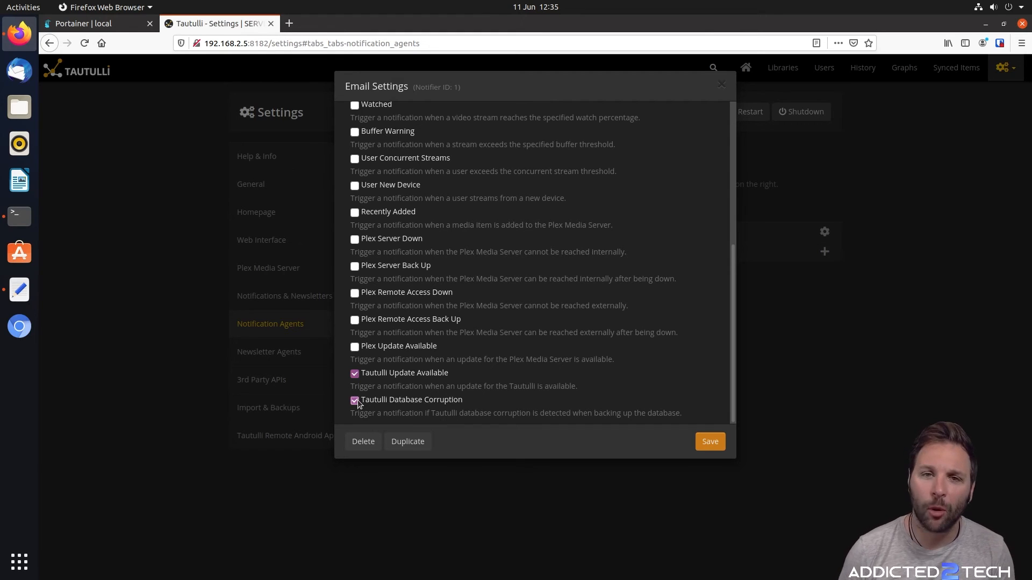
# Check the Email agent's Conditions, opening the Parameter list and closing it without choosing one
pyautogui.scroll(10, 358, 404)
pyautogui.click(478, 119)
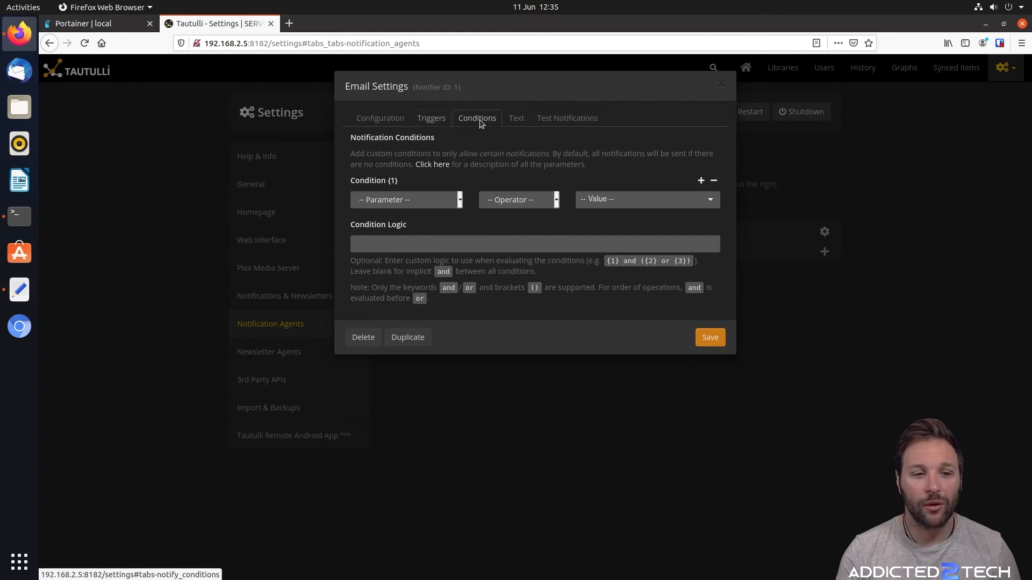
pyautogui.click(407, 199)
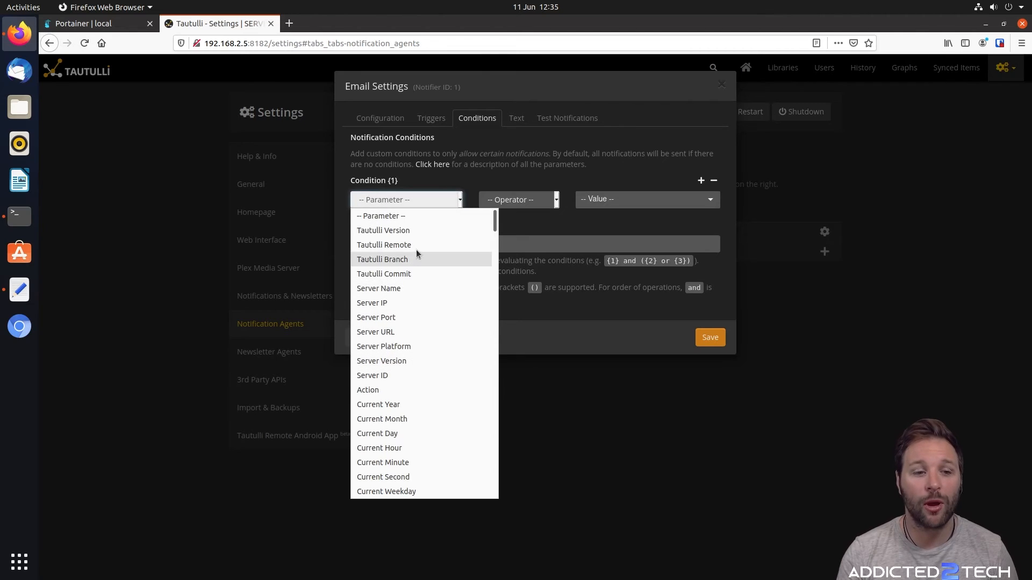
pyautogui.click(483, 215)
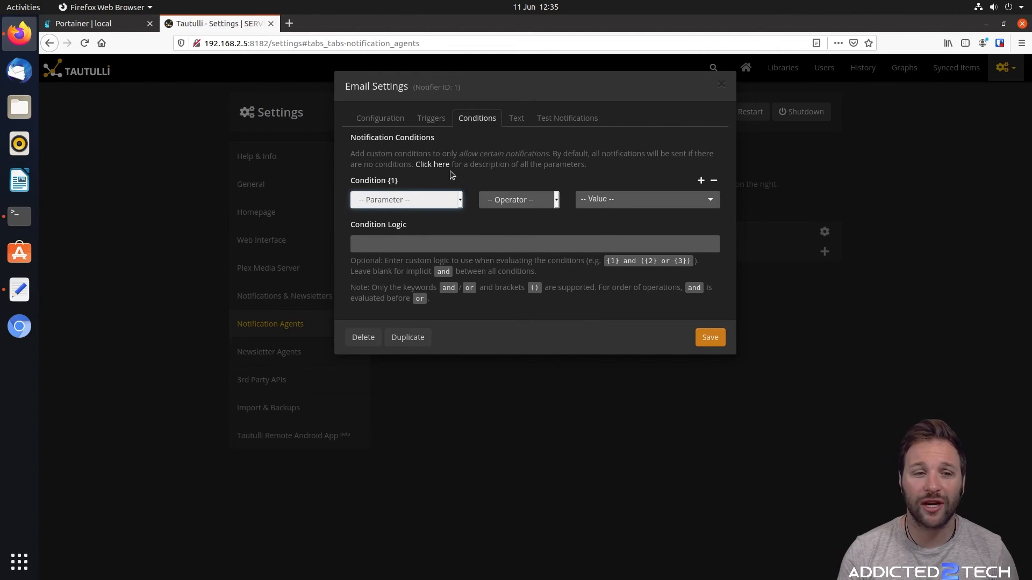
# Review the notification text, ending on Test Notifications with subject Tautulli and body Test Notification
pyautogui.click(516, 117)
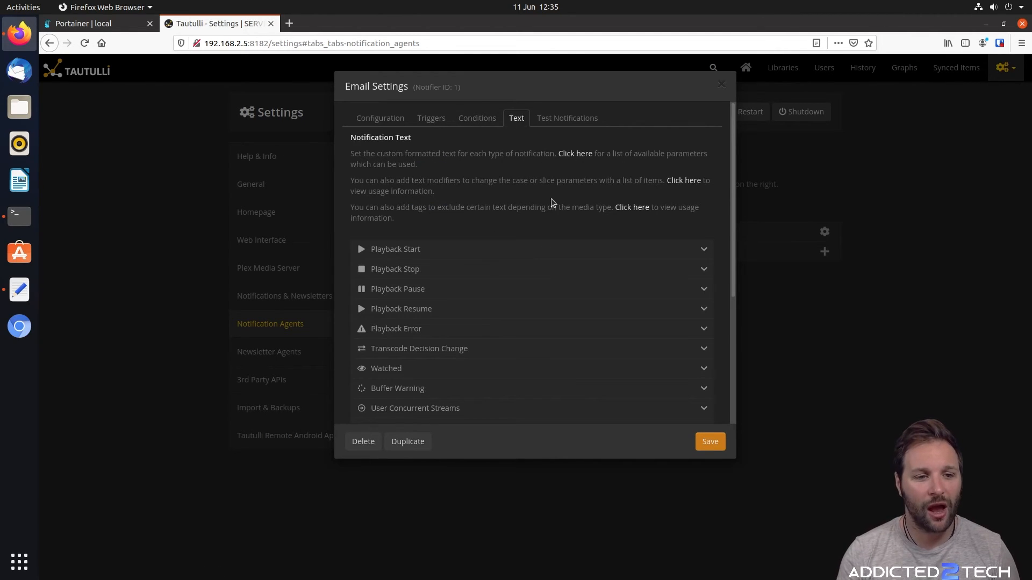
pyautogui.scroll(-5, 467, 185)
pyautogui.scroll(5, 511, 214)
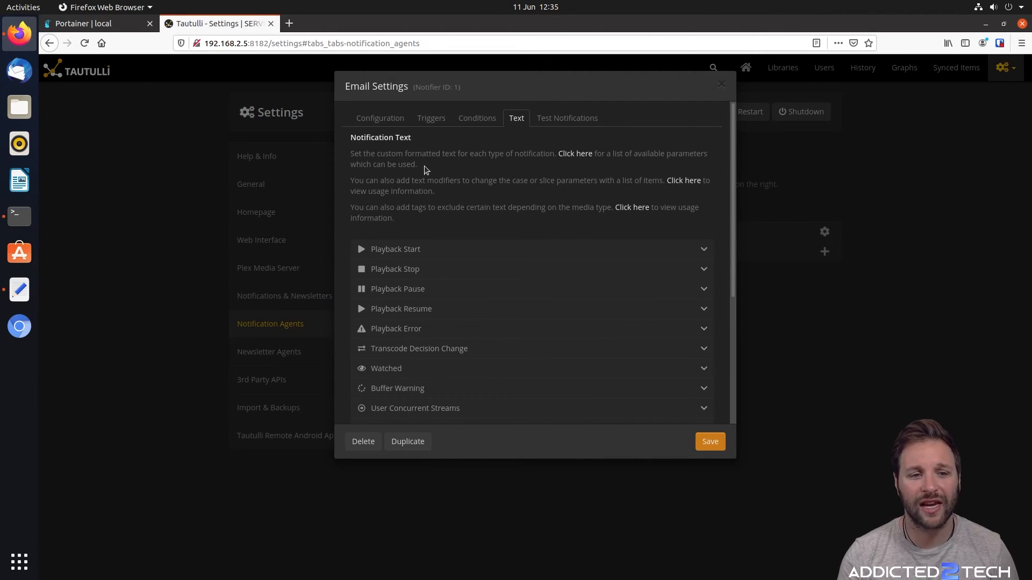
pyautogui.click(552, 122)
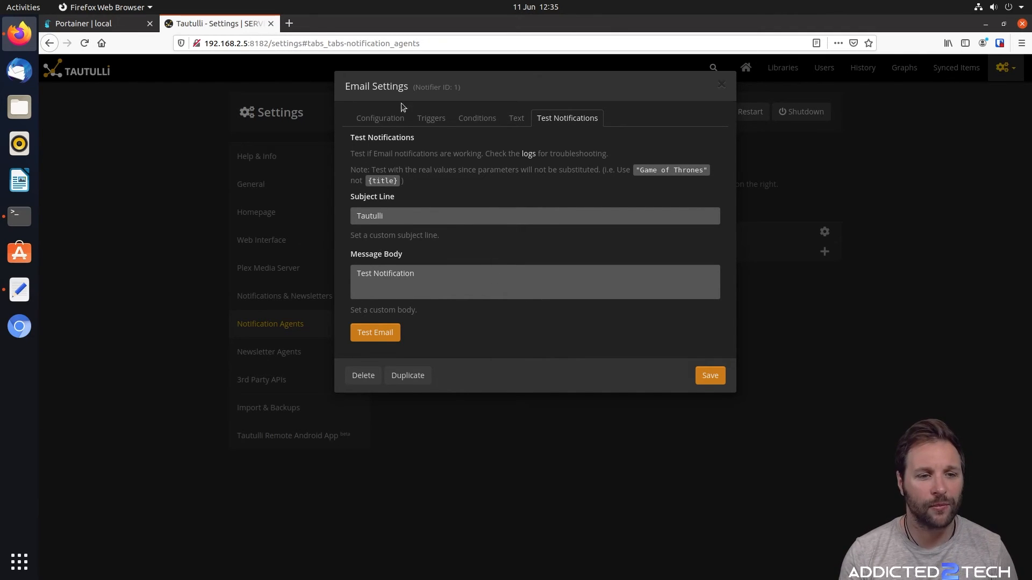
pyautogui.click(398, 124)
pyautogui.click(582, 121)
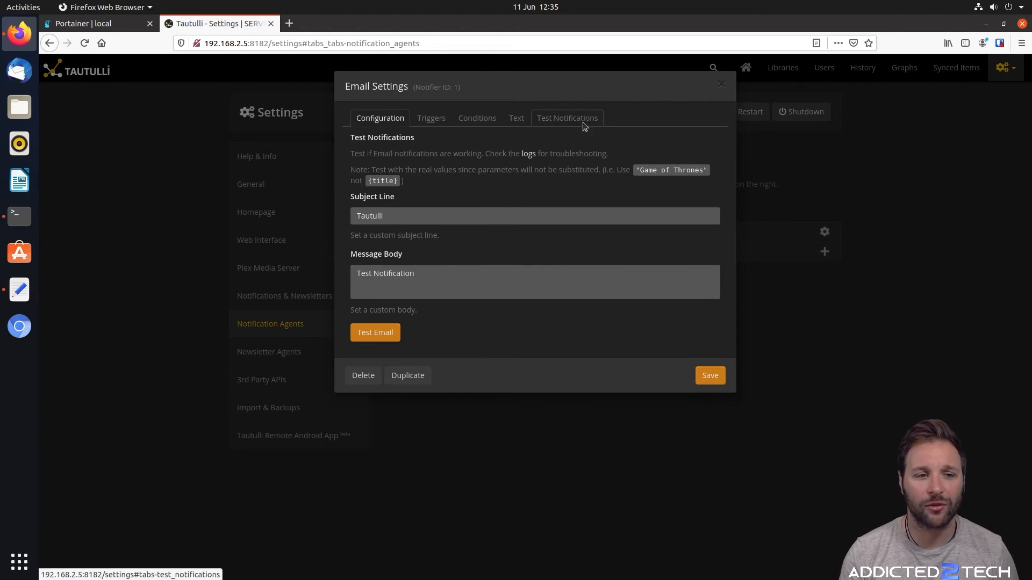
# Delete the Email notification agent and browse the agent types available to add
pyautogui.click(367, 376)
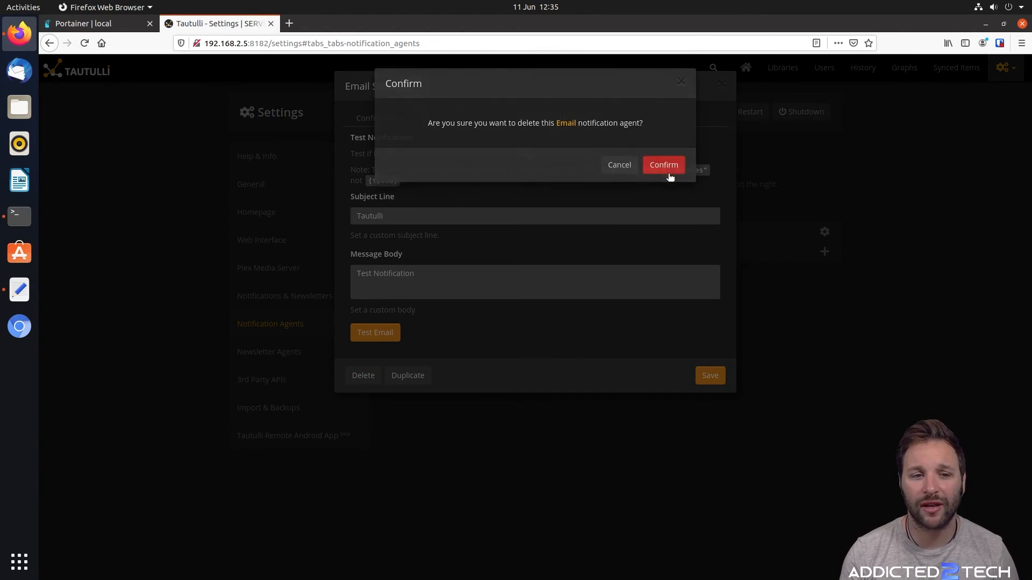
pyautogui.click(666, 168)
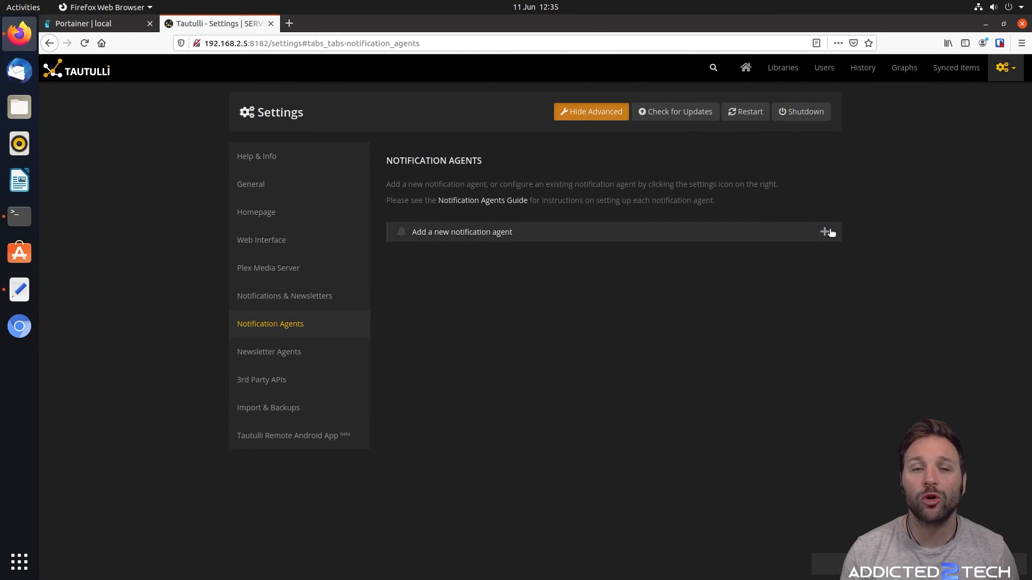
pyautogui.click(826, 232)
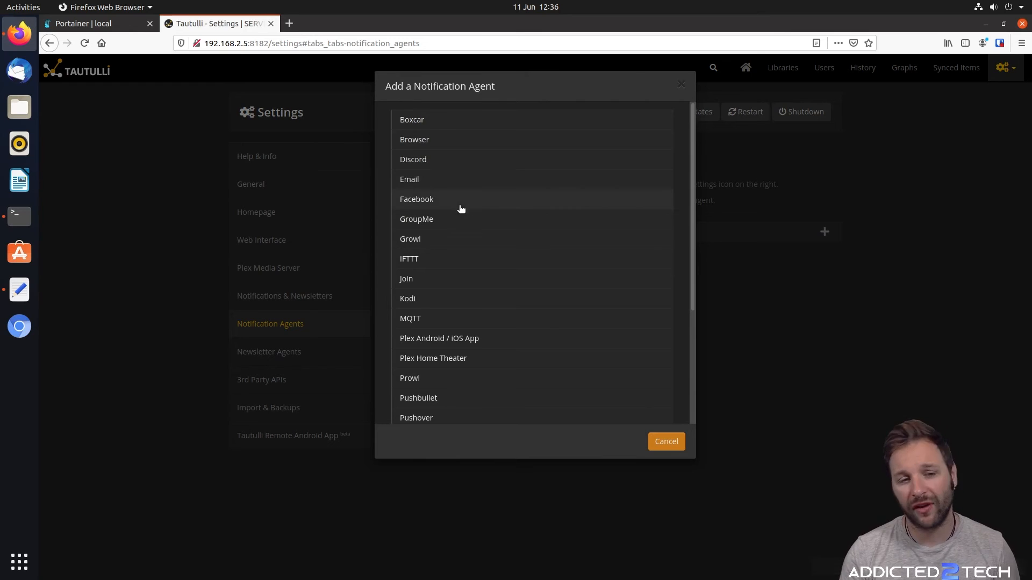
pyautogui.scroll(-3, 470, 282)
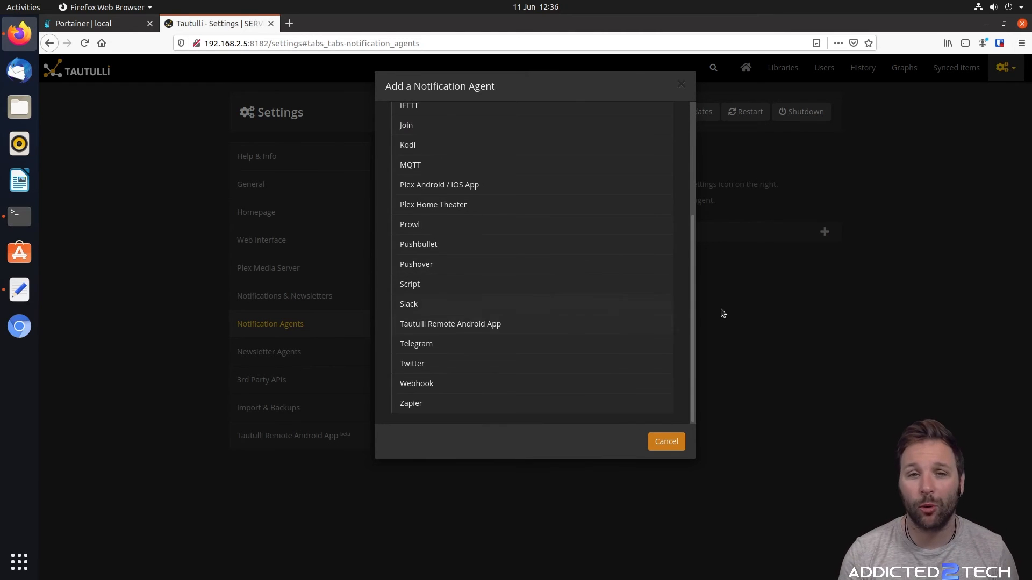
pyautogui.scroll(3, 569, 313)
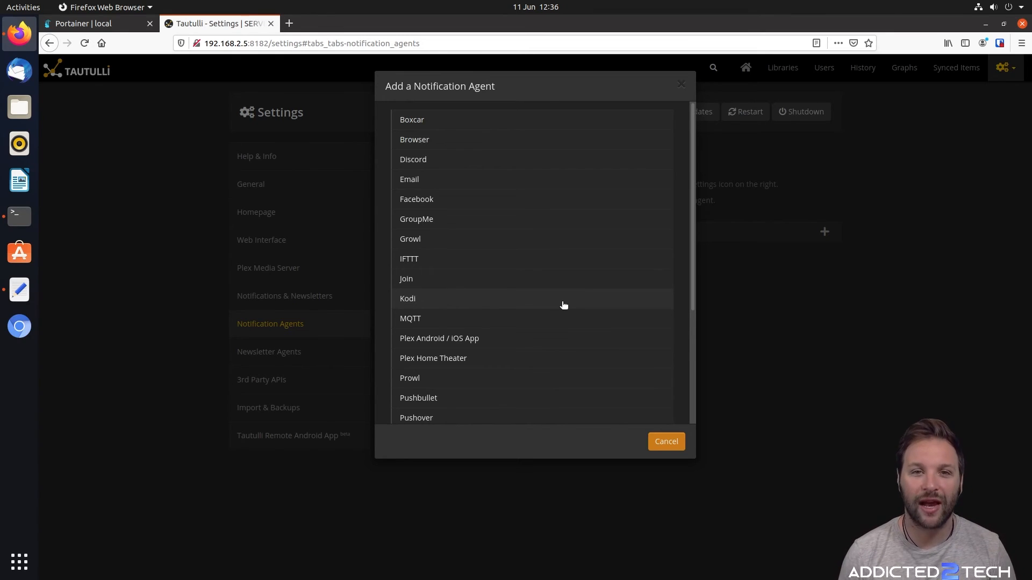
# Close the agent list without adding one, then view the Remote Android App and Help & Info settings
pyautogui.click(564, 305)
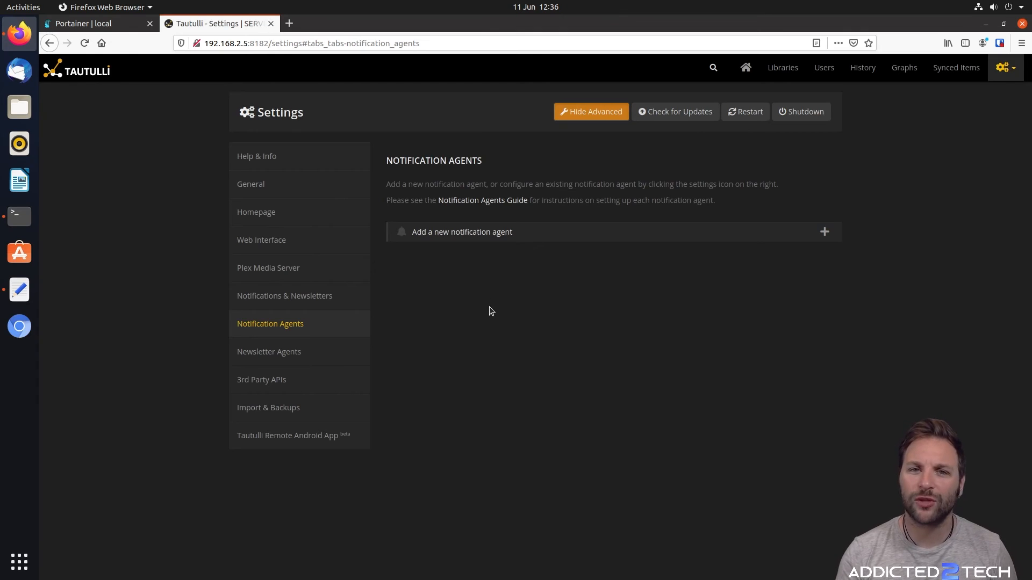
pyautogui.click(317, 435)
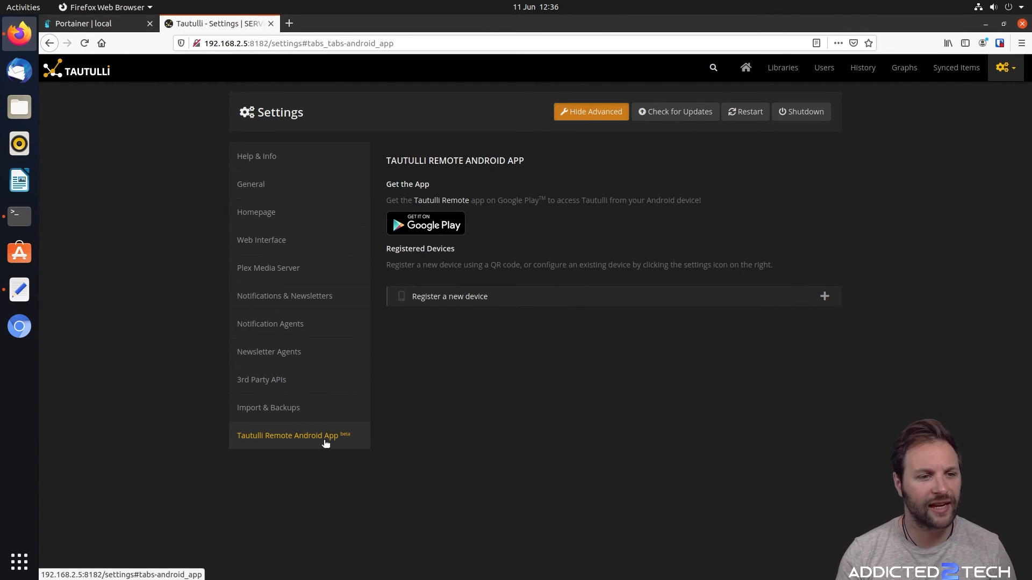
pyautogui.click(251, 156)
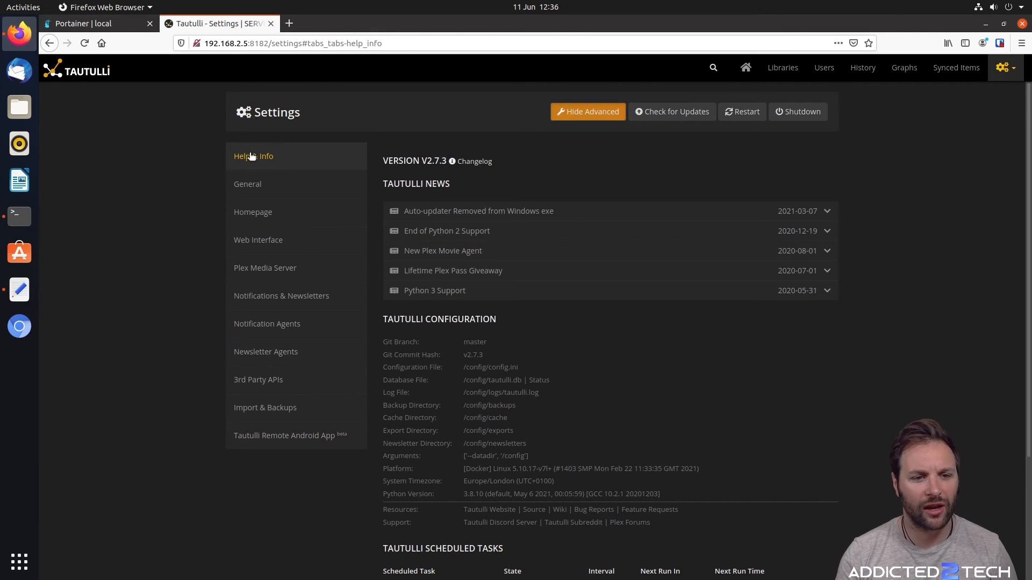
# Review General settings: display formats, history logging defaults and the 6-hour update check interval
pyautogui.scroll(-4, 571, 176)
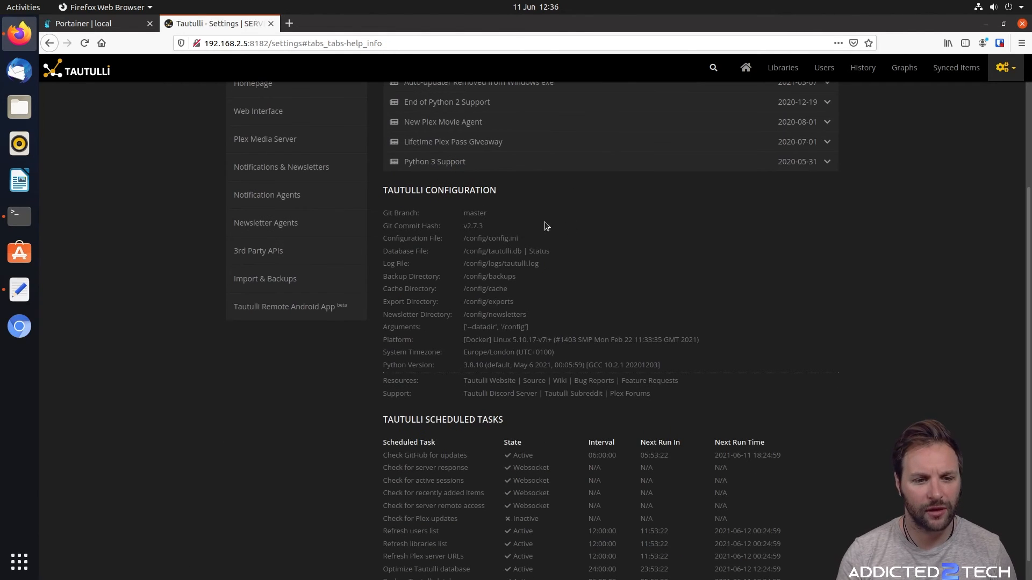
pyautogui.scroll(-1, 540, 225)
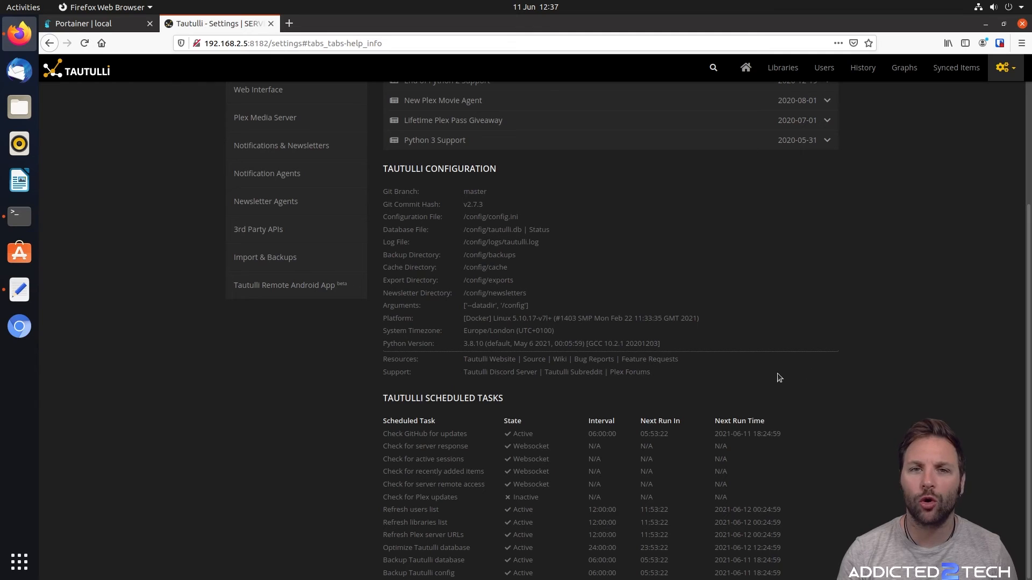
pyautogui.scroll(5, 828, 370)
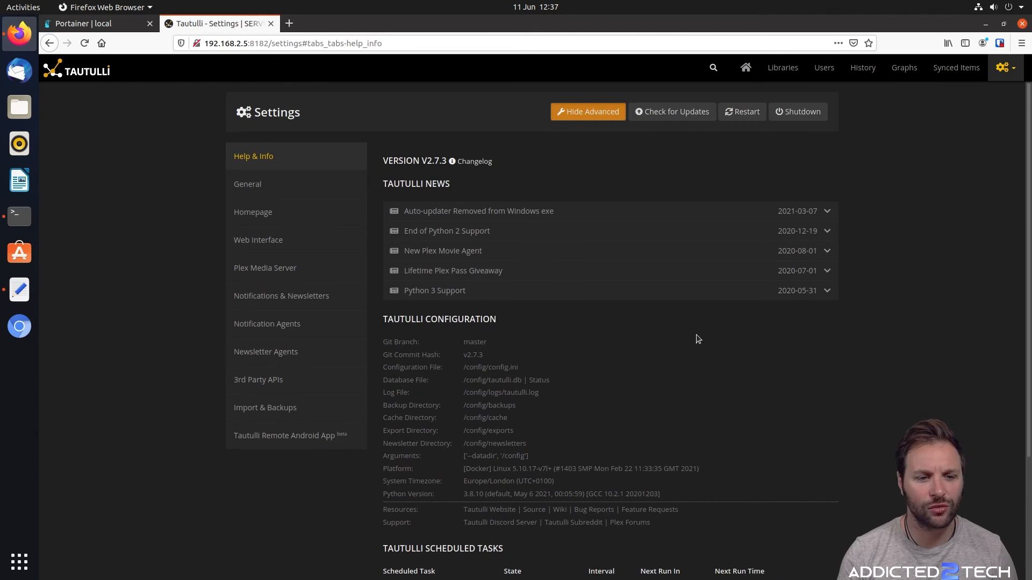
pyautogui.click(269, 184)
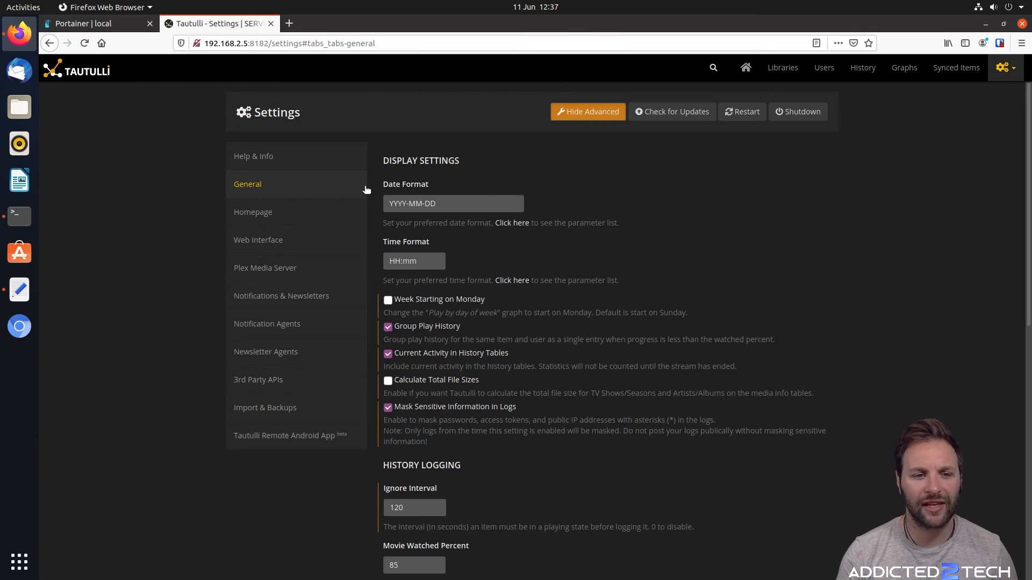
pyautogui.scroll(-3, 672, 199)
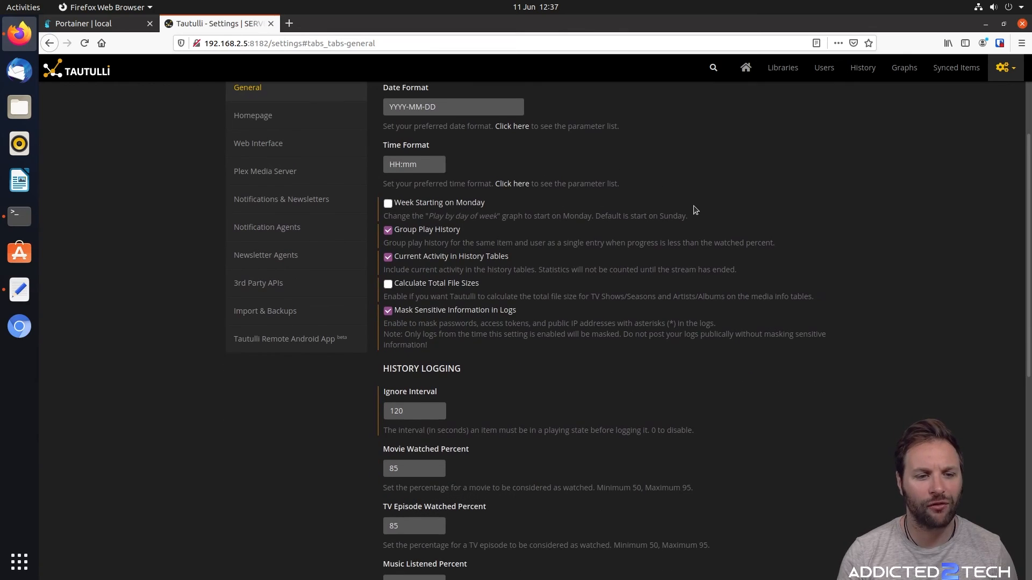
pyautogui.scroll(-8, 693, 210)
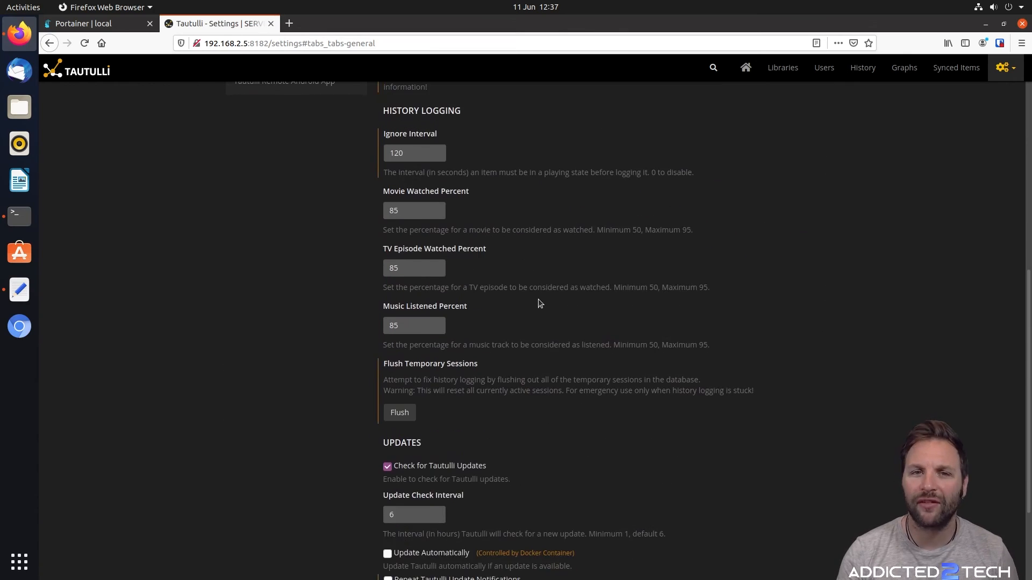
pyautogui.scroll(-2, 541, 295)
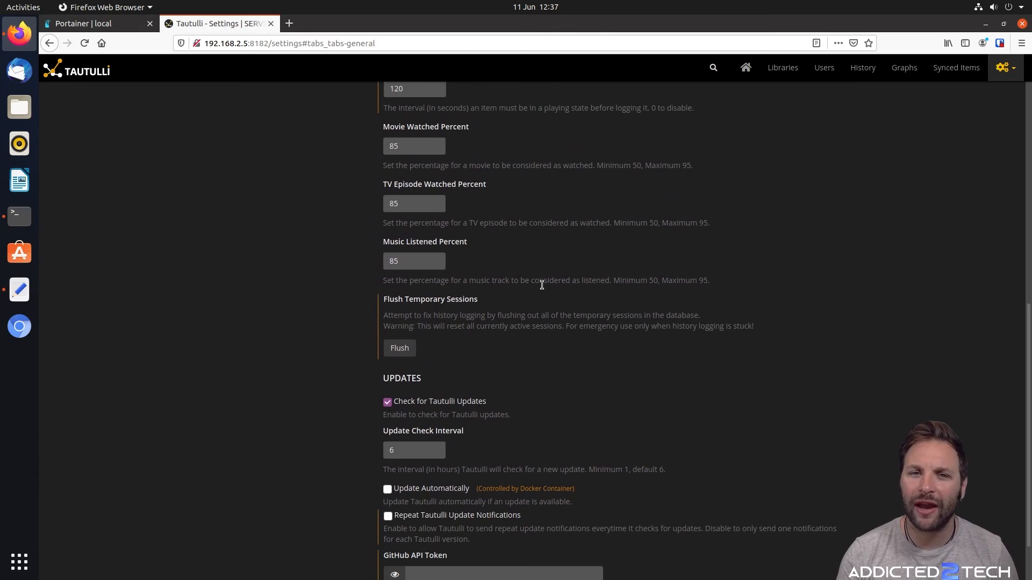
pyautogui.scroll(-2, 757, 293)
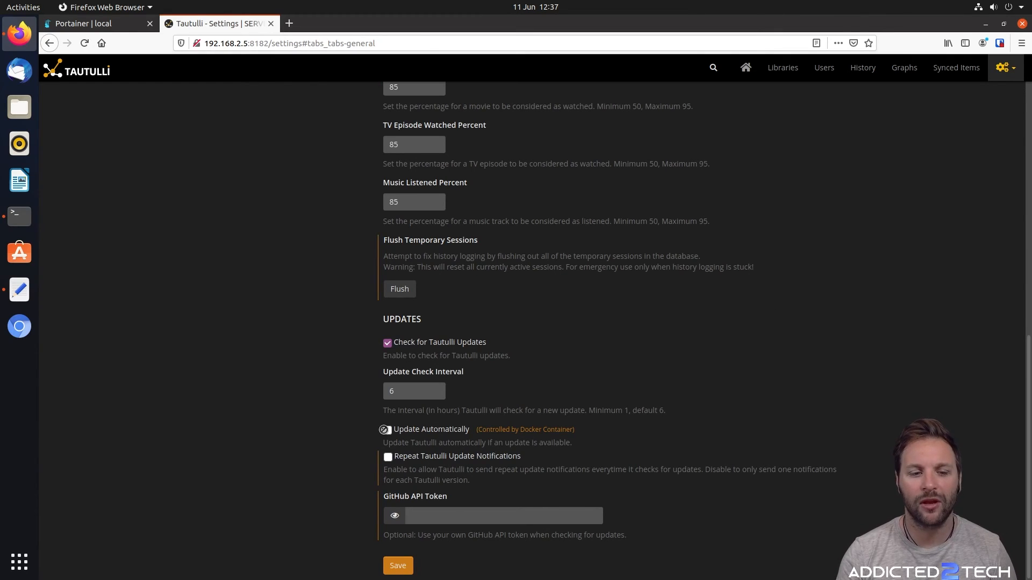
pyautogui.scroll(10, 759, 375)
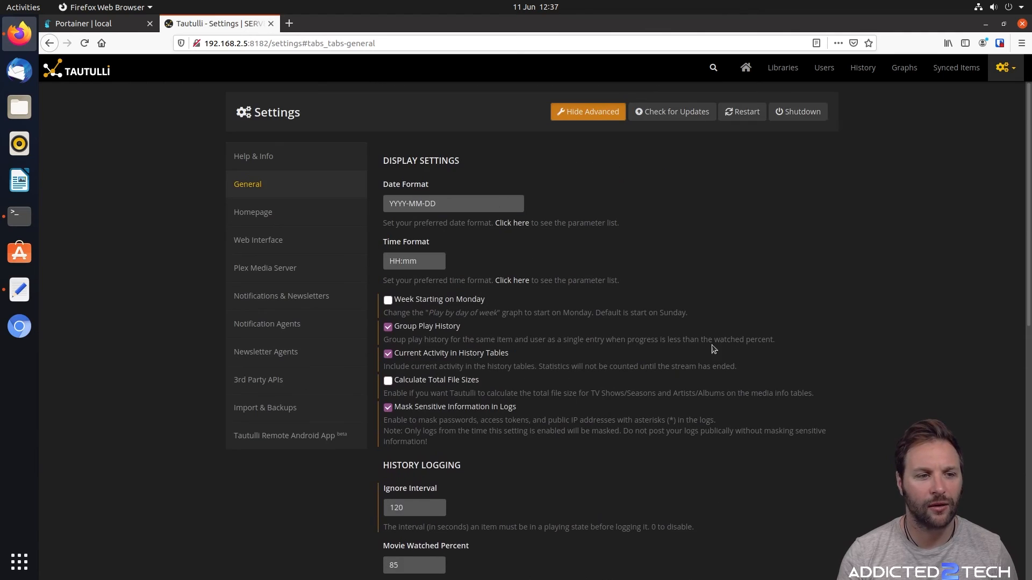
# Look through the Homepage settings
pyautogui.click(283, 213)
pyautogui.scroll(-2, 709, 226)
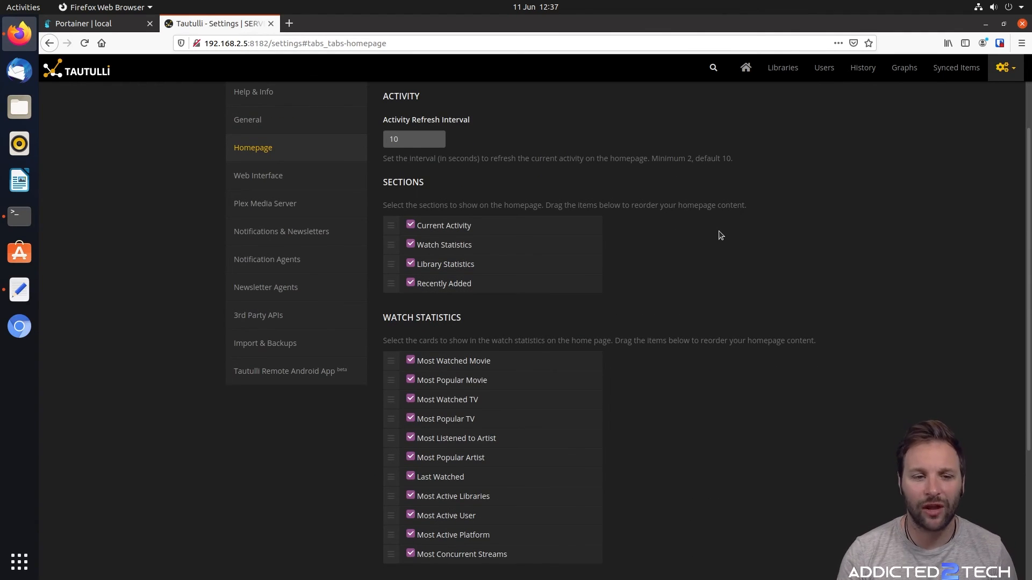
pyautogui.scroll(-3, 718, 230)
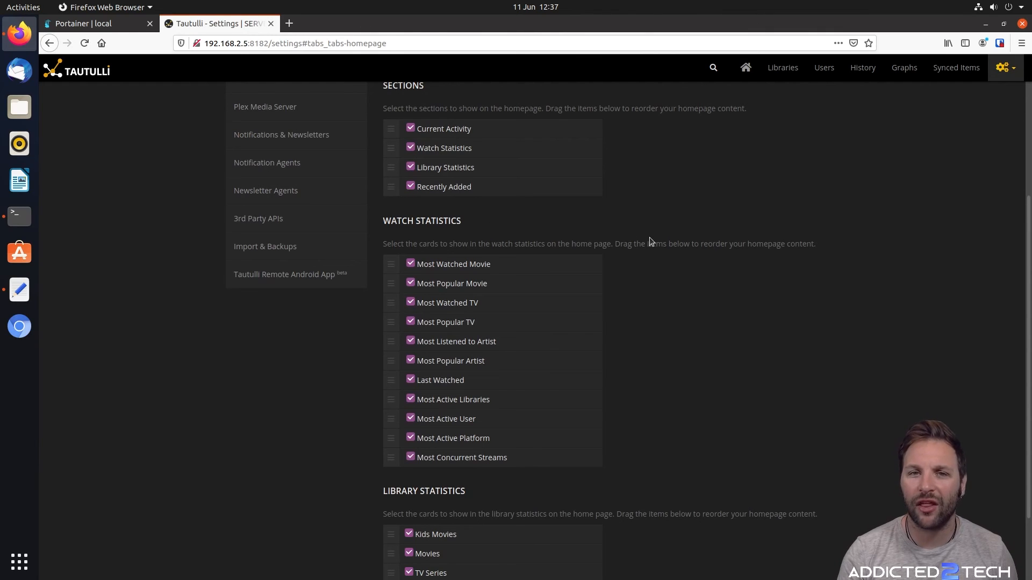
pyautogui.scroll(-2, 683, 250)
pyautogui.scroll(7, 682, 250)
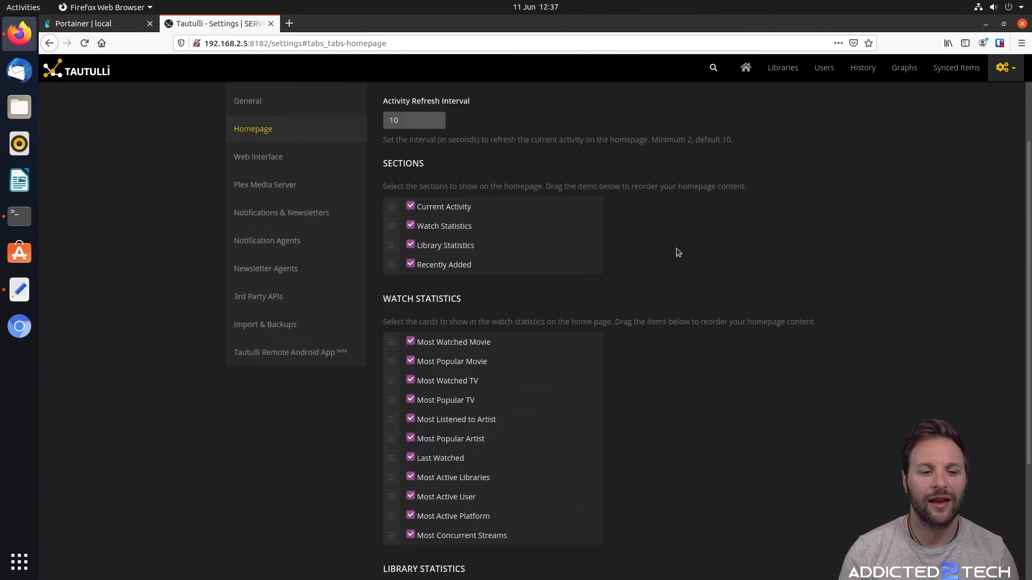
pyautogui.scroll(-5, 670, 240)
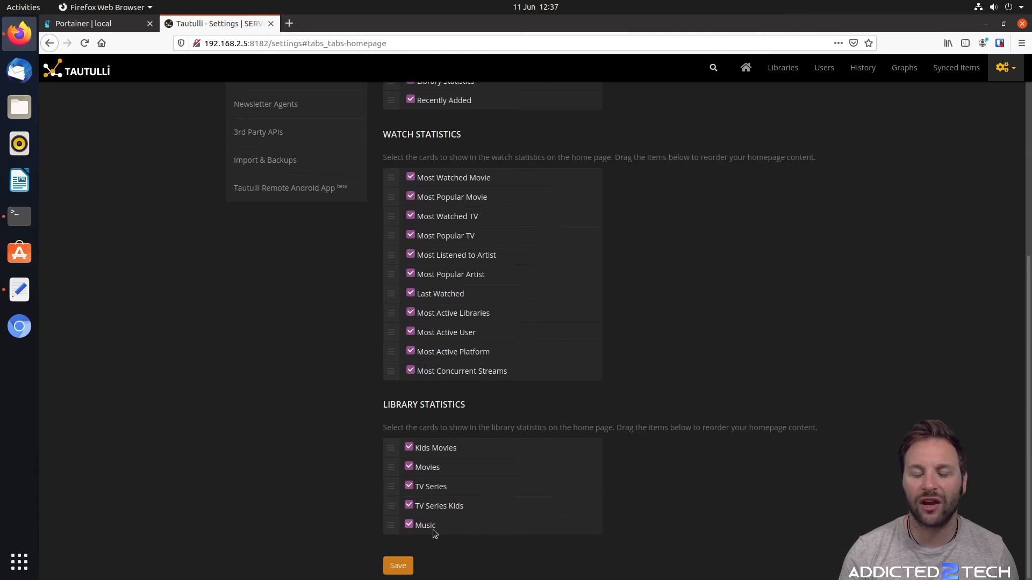
pyautogui.scroll(6, 816, 403)
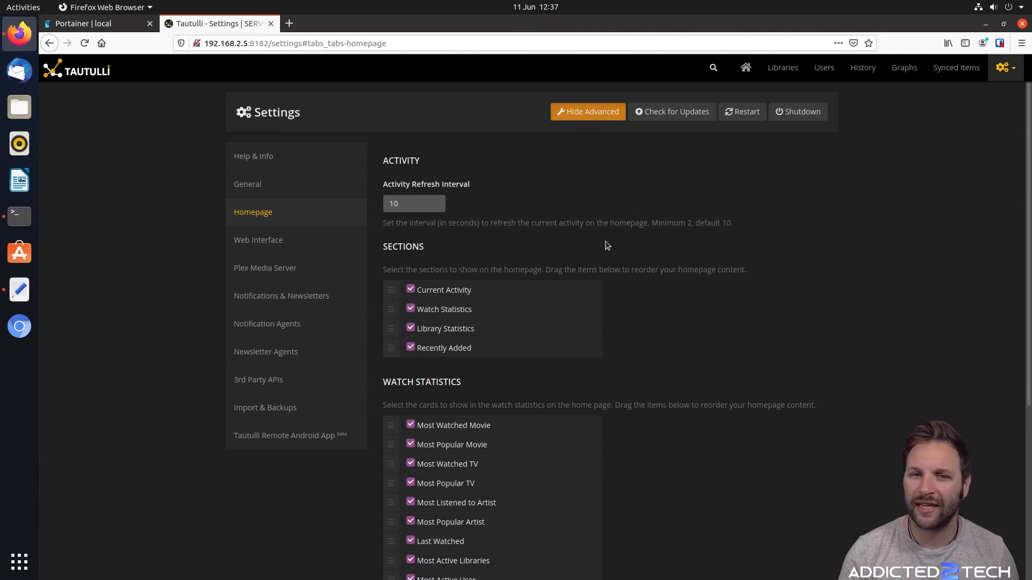
pyautogui.scroll(-5, 645, 299)
pyautogui.scroll(6, 671, 288)
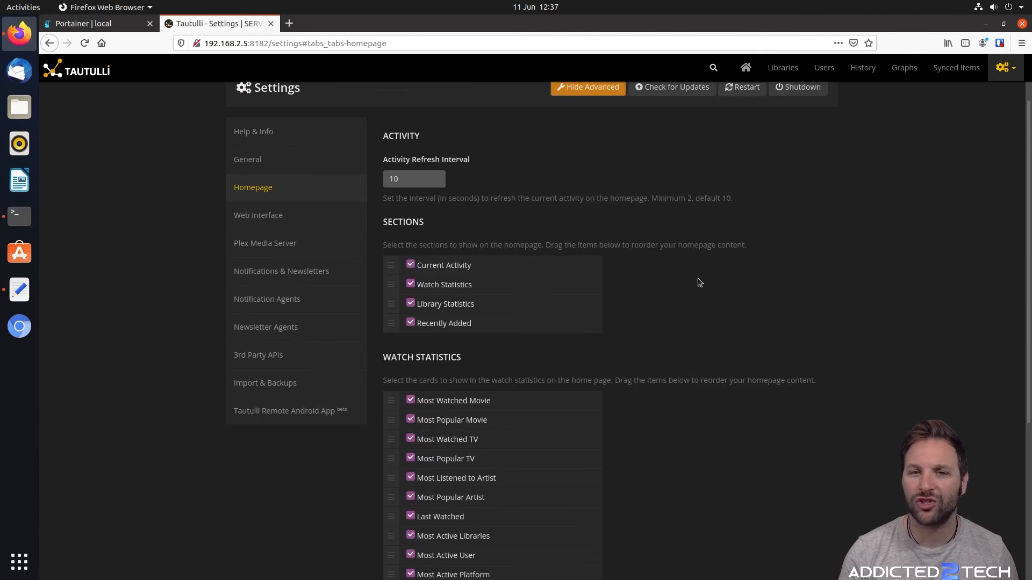
# Review Web Interface settings: HTTP port 8181 controlled by Docker and the authentication options
pyautogui.click(290, 241)
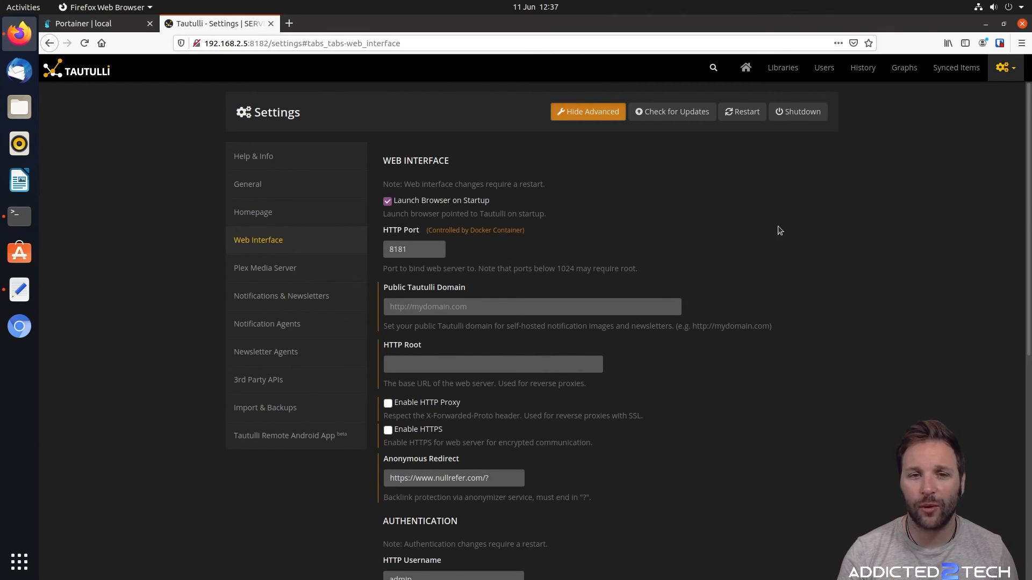
pyautogui.scroll(-3, 790, 226)
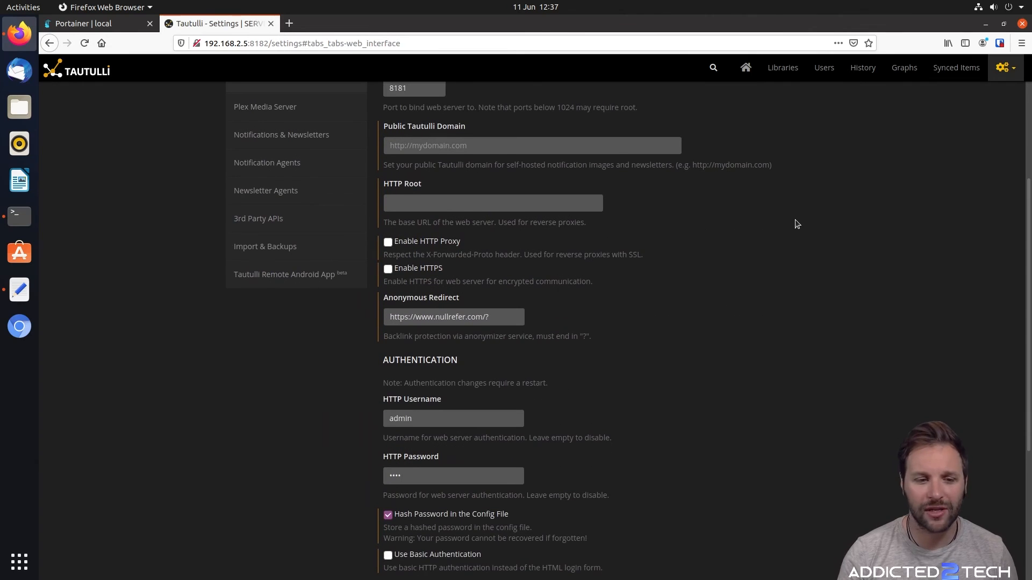
pyautogui.scroll(-4, 796, 223)
pyautogui.scroll(2, 781, 408)
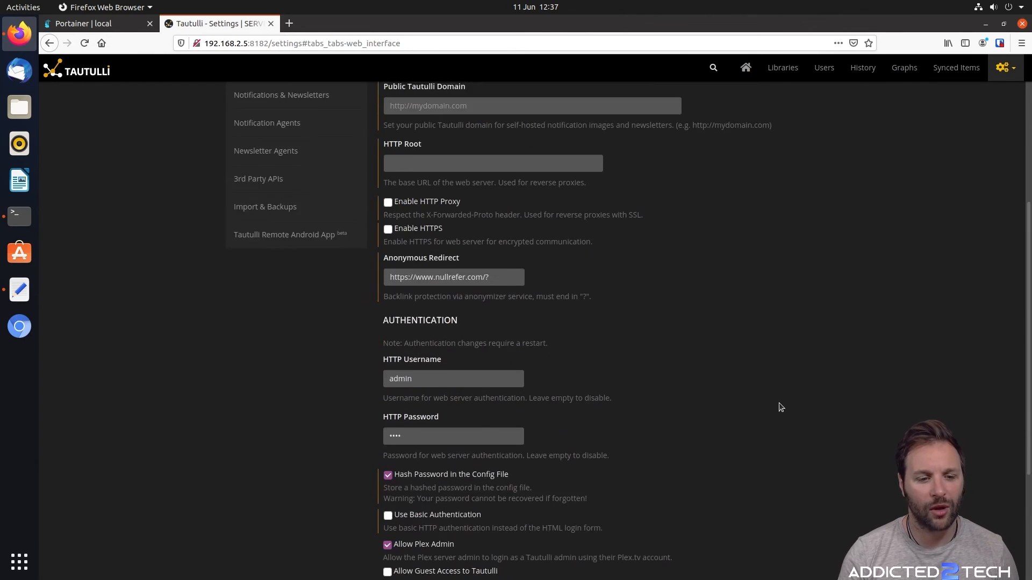
pyautogui.scroll(4, 779, 392)
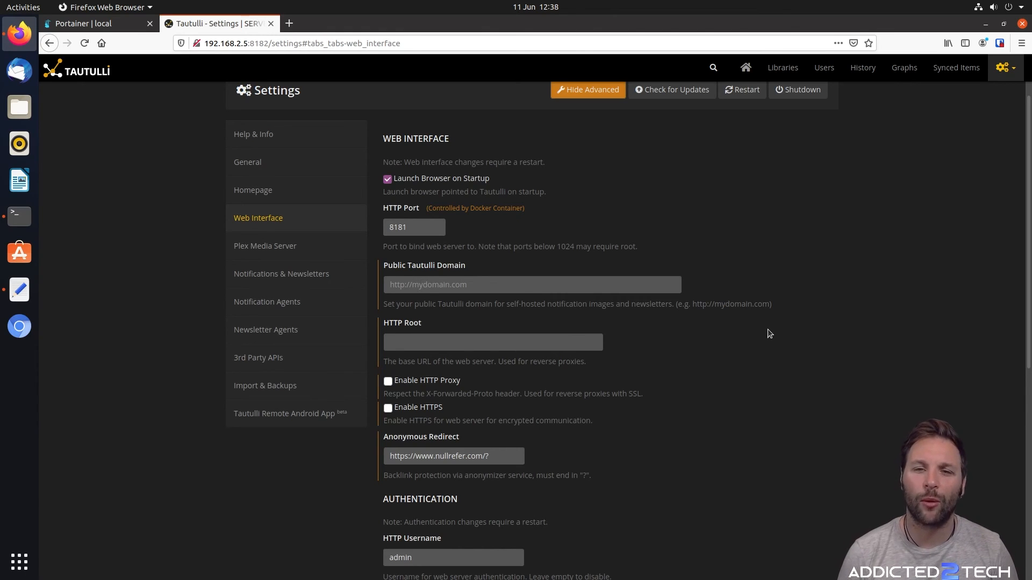
# Look through the Plex Media Server connection settings
pyautogui.click(253, 246)
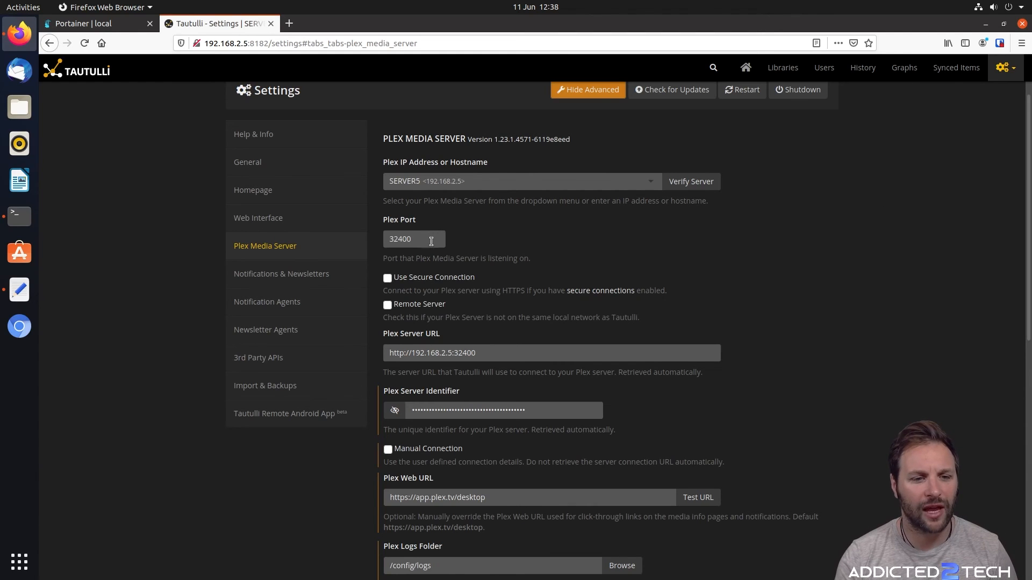
pyautogui.scroll(-3, 576, 183)
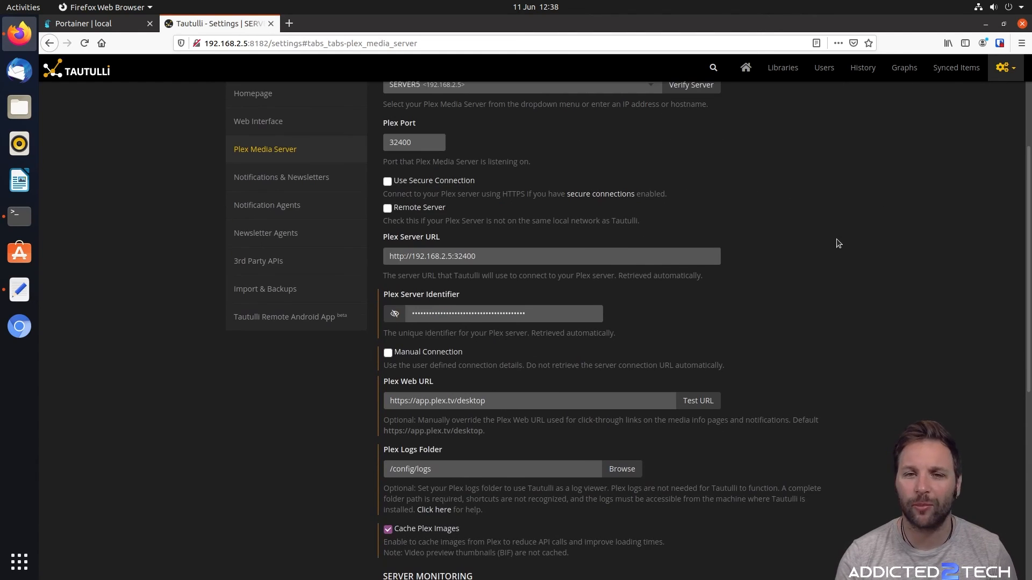
pyautogui.scroll(-5, 837, 243)
pyautogui.scroll(5, 779, 247)
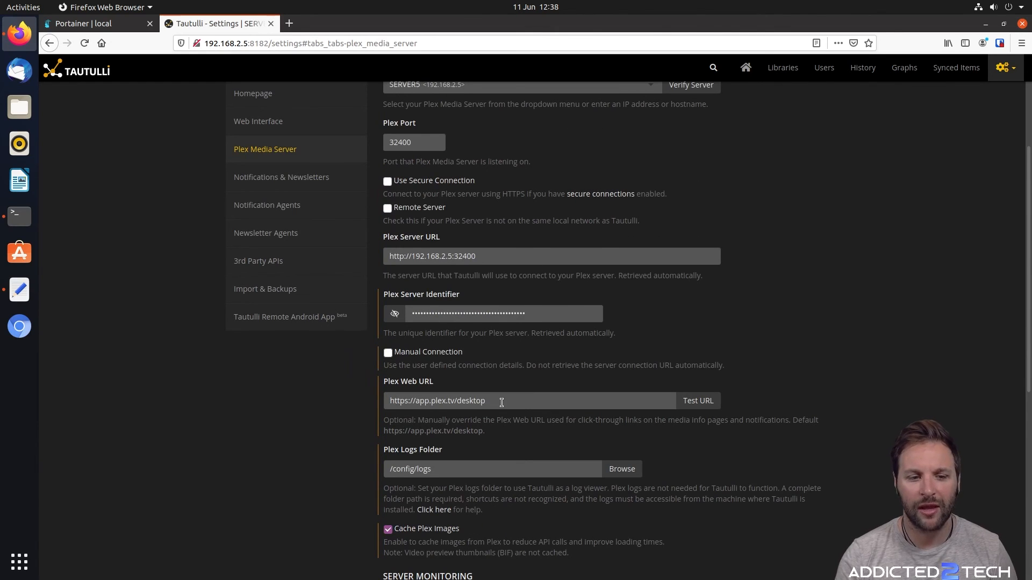
pyautogui.scroll(-4, 501, 402)
pyautogui.scroll(5, 304, 269)
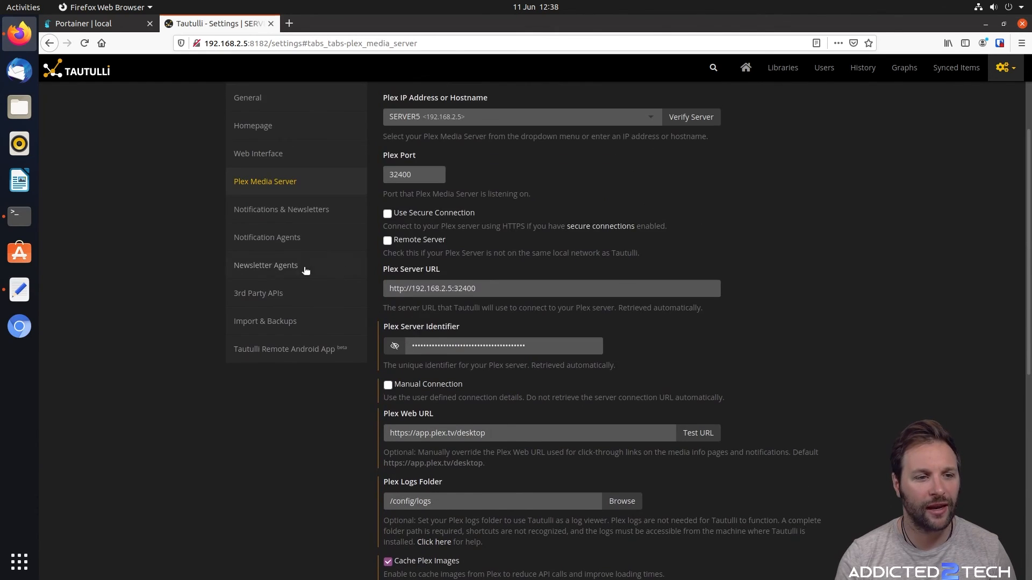
# Review Notifications & Newsletters settings, down to the /config/newsletters output directory
pyautogui.click(311, 214)
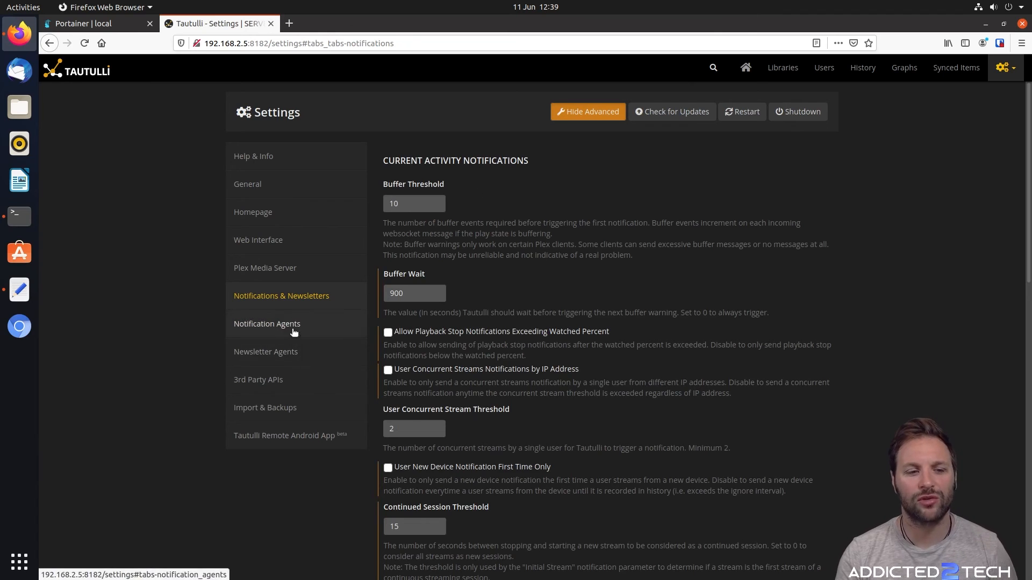
pyautogui.scroll(-6, 687, 253)
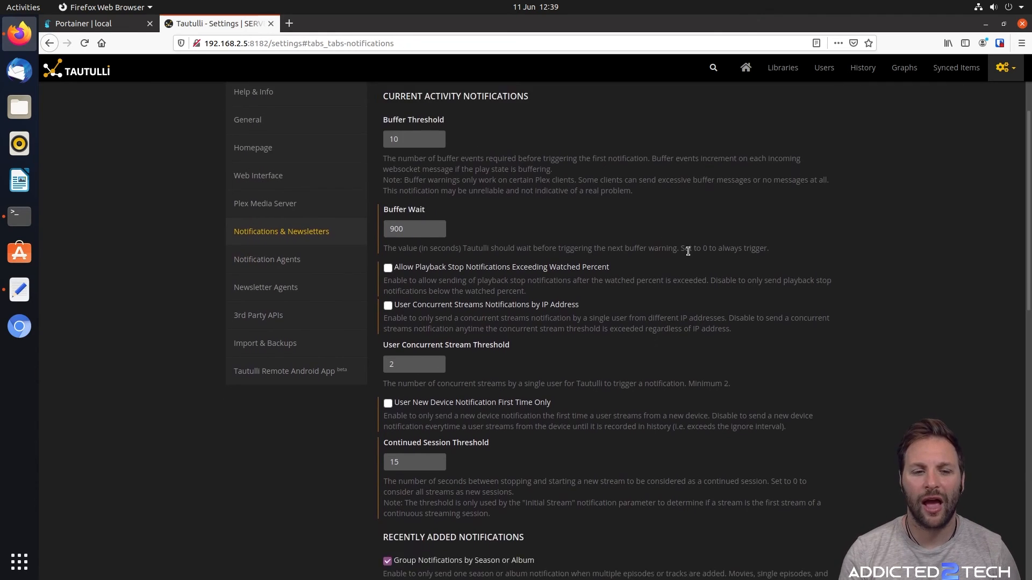
pyautogui.scroll(-5, 604, 264)
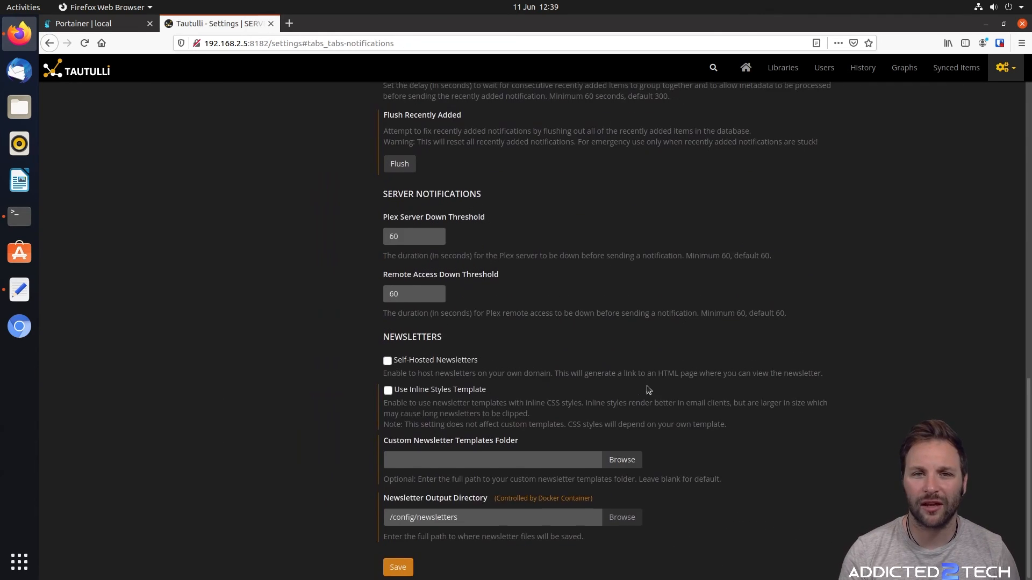
pyautogui.scroll(10, 646, 386)
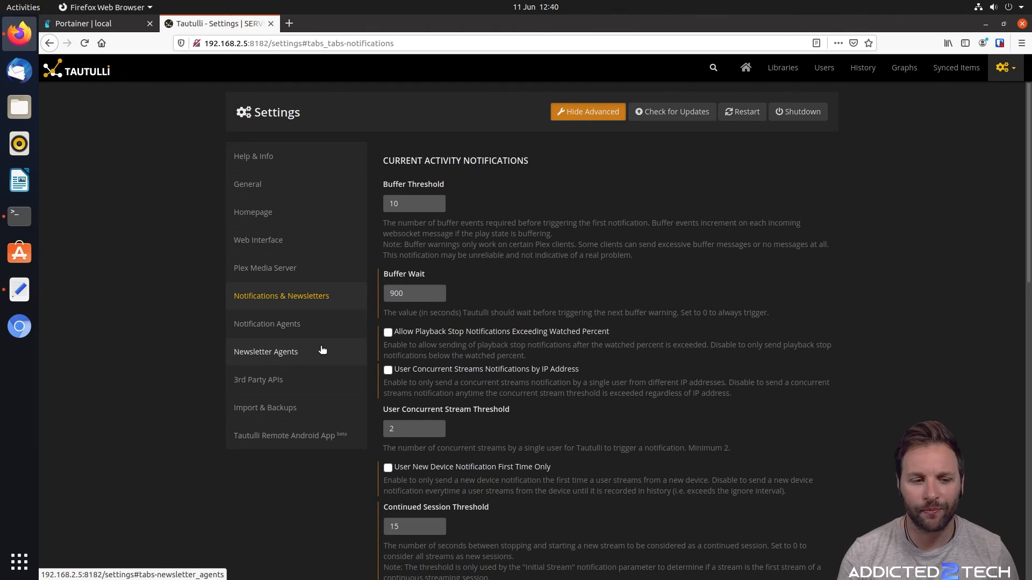
# Look over the Notification Agents, Newsletter Agents and 3rd Party APIs settings
pyautogui.click(320, 329)
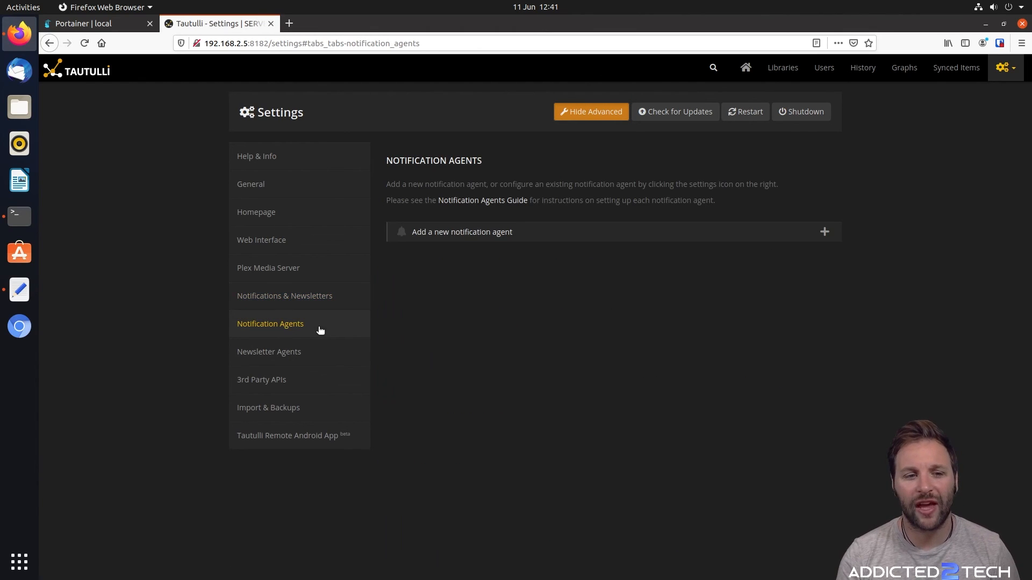
pyautogui.click(311, 352)
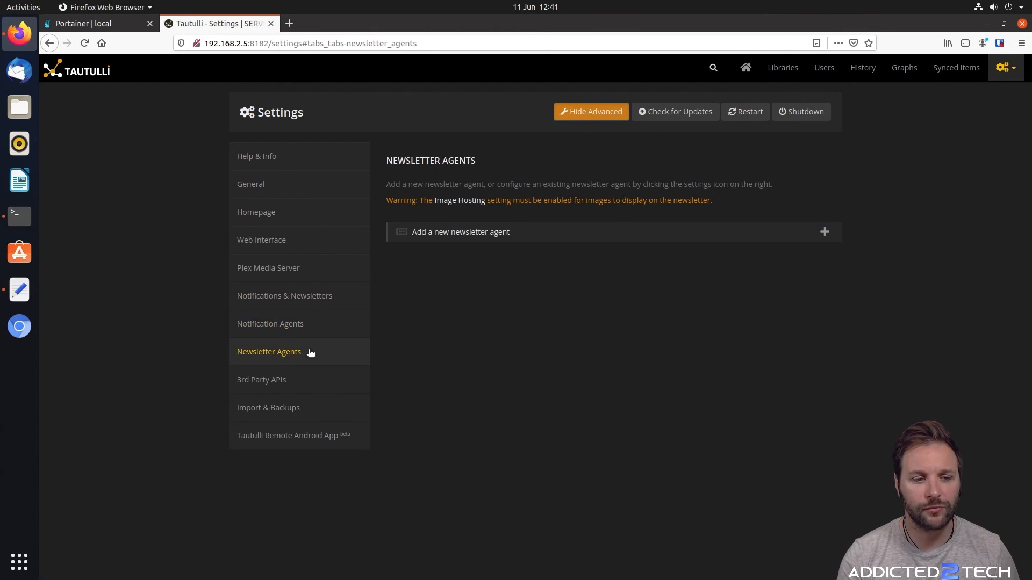
pyautogui.click(311, 384)
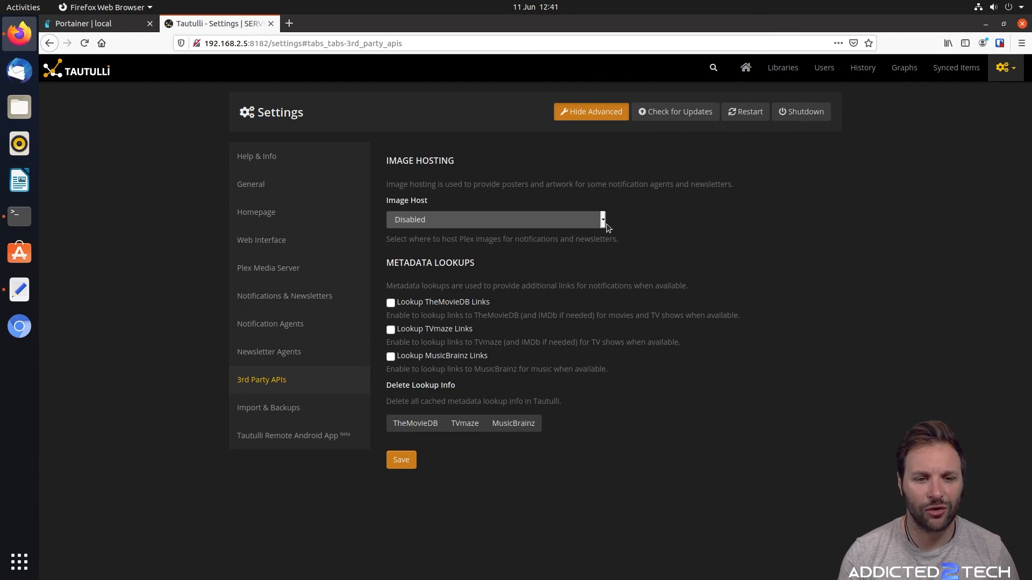
# Check the Image Host choices but keep it Disabled, then show Import & Backups
pyautogui.click(594, 217)
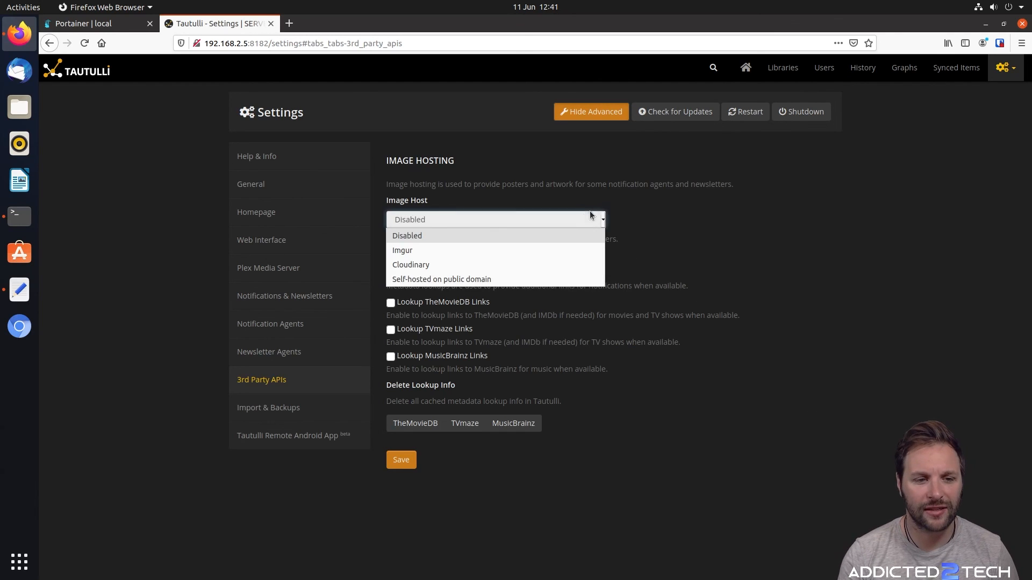
pyautogui.click(759, 271)
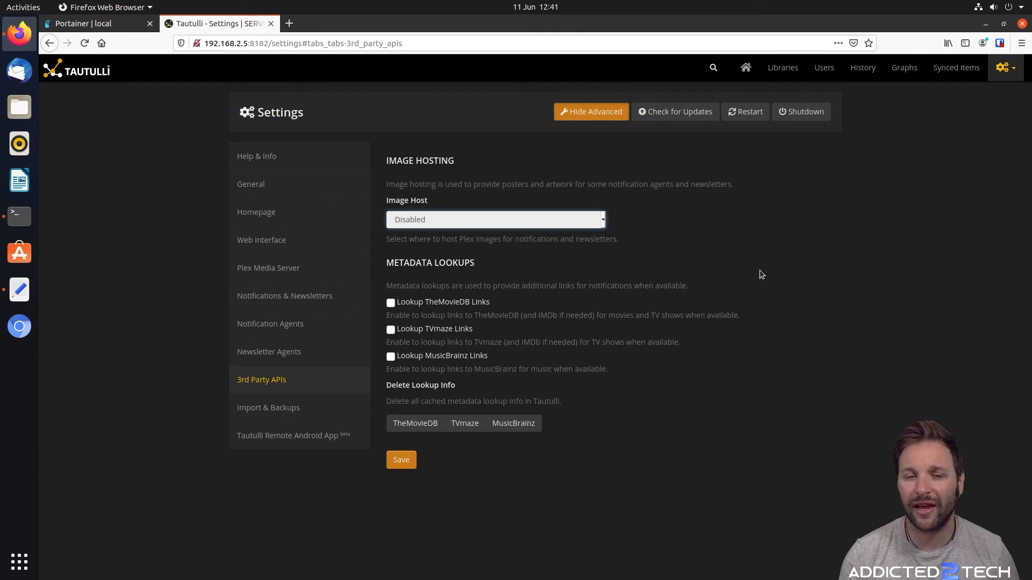
pyautogui.click(309, 417)
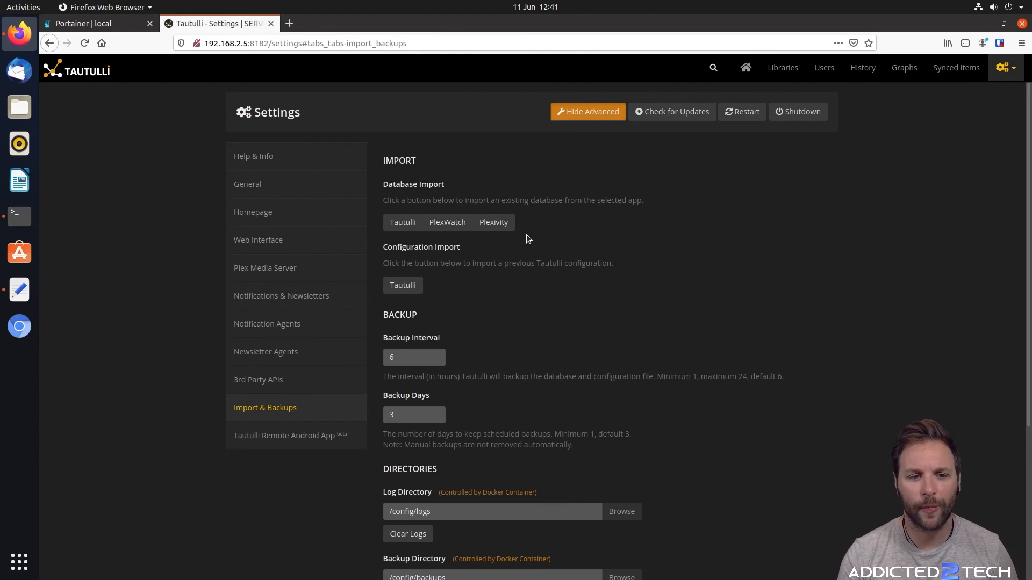
# Scan the backup directories and Remote Android App settings, then open the empty Synced Items page
pyautogui.scroll(-4, 596, 269)
pyautogui.scroll(2, 603, 246)
pyautogui.scroll(-2, 610, 242)
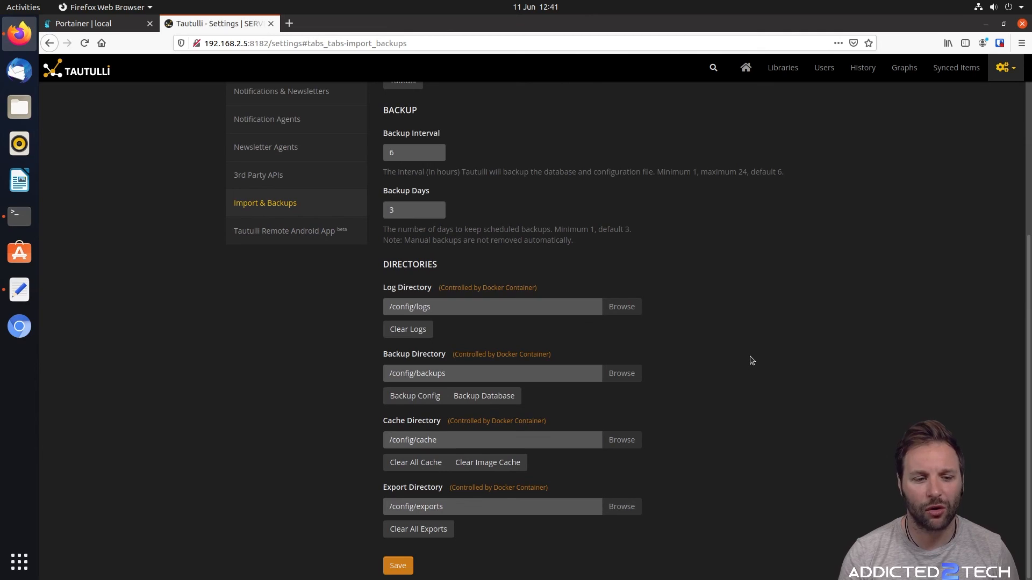
pyautogui.scroll(4, 752, 359)
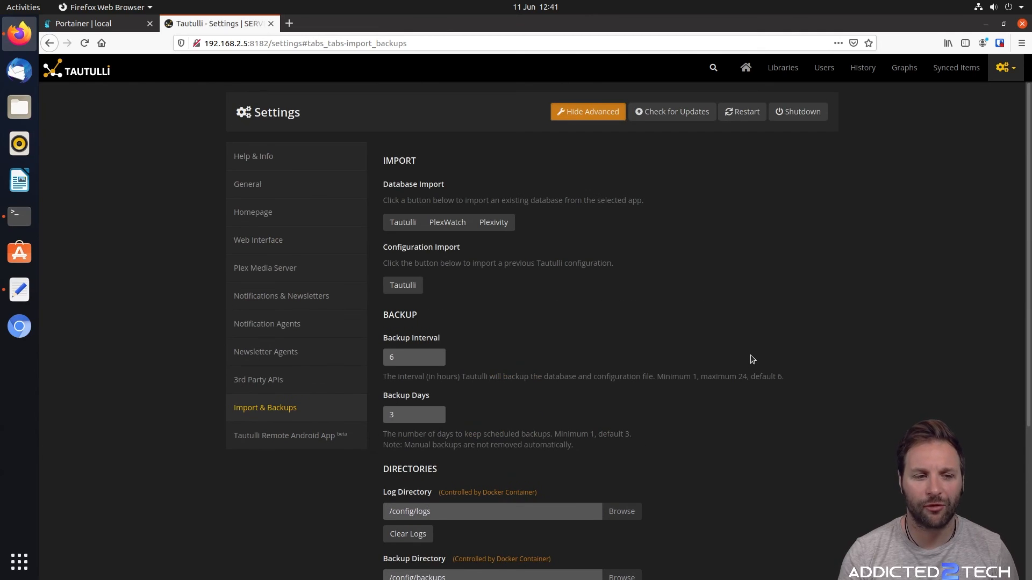
pyautogui.click(329, 435)
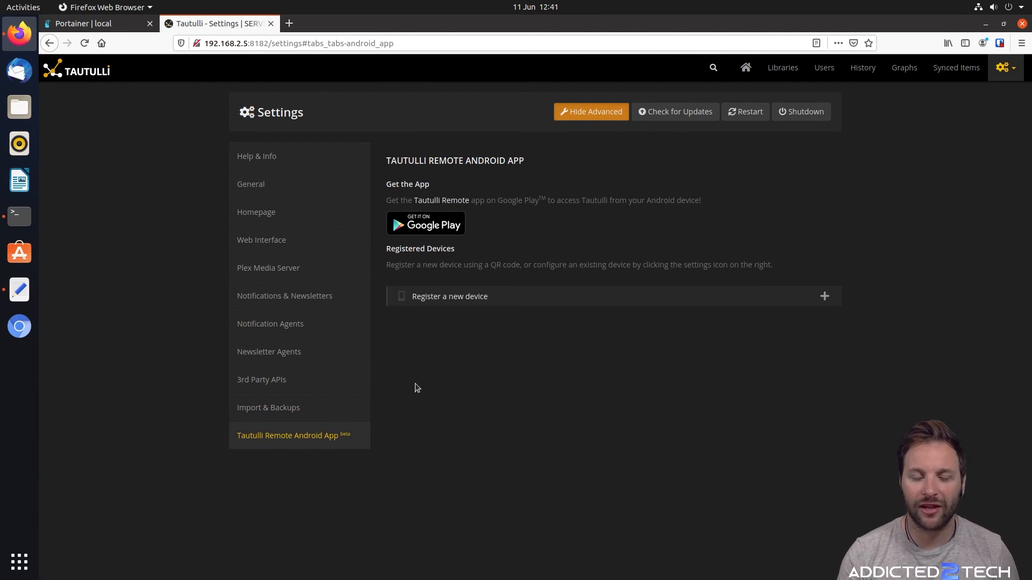
pyautogui.click(966, 78)
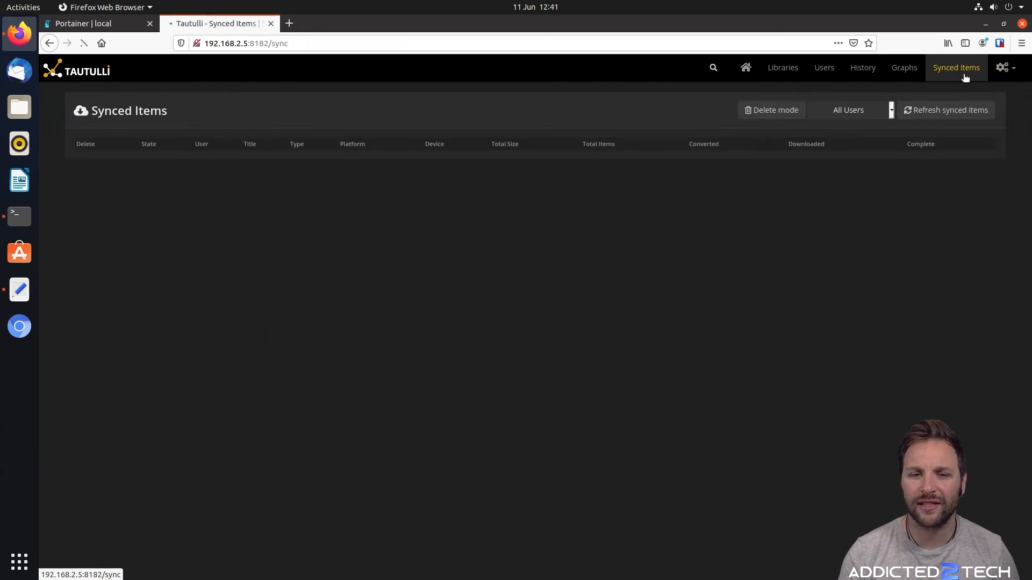